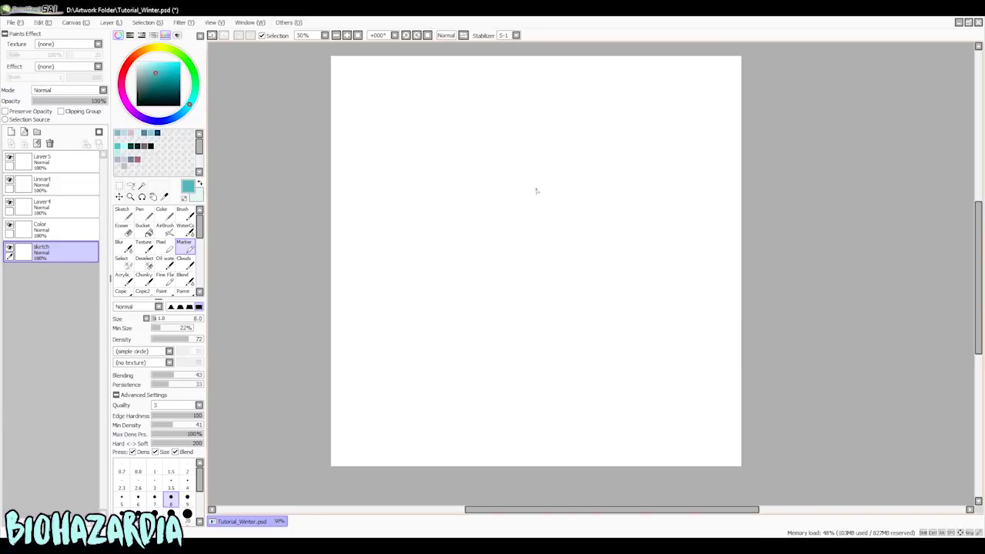
# - Sketch a circle for the dragon's skull and an upper snout in profile with its mouth line
pyautogui.moveTo(542, 149)
pyautogui.mouseDown()
pyautogui.moveTo(519, 158)
pyautogui.moveTo(617, 183)
pyautogui.moveTo(596, 237)
pyautogui.mouseUp()
pyautogui.moveTo(557, 151)
pyautogui.mouseDown()
pyautogui.moveTo(515, 157)
pyautogui.moveTo(536, 154)
pyautogui.moveTo(508, 231)
pyautogui.moveTo(496, 211)
pyautogui.moveTo(505, 190)
pyautogui.moveTo(569, 262)
pyautogui.mouseUp()
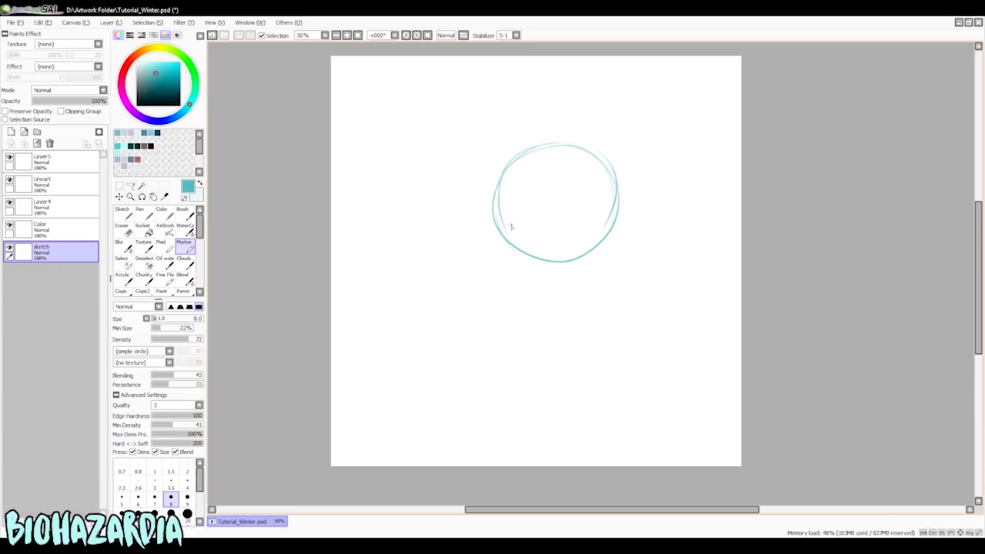
pyautogui.moveTo(505, 167); pyautogui.dragTo(432, 204)
pyautogui.hotkey('ctrl', 'z')
pyautogui.moveTo(505, 174)
pyautogui.mouseDown()
pyautogui.moveTo(417, 221)
pyautogui.moveTo(413, 235)
pyautogui.moveTo(499, 180)
pyautogui.moveTo(415, 223)
pyautogui.moveTo(415, 245)
pyautogui.moveTo(418, 223)
pyautogui.moveTo(419, 250)
pyautogui.moveTo(415, 229)
pyautogui.moveTo(431, 255)
pyautogui.moveTo(530, 233)
pyautogui.mouseUp()
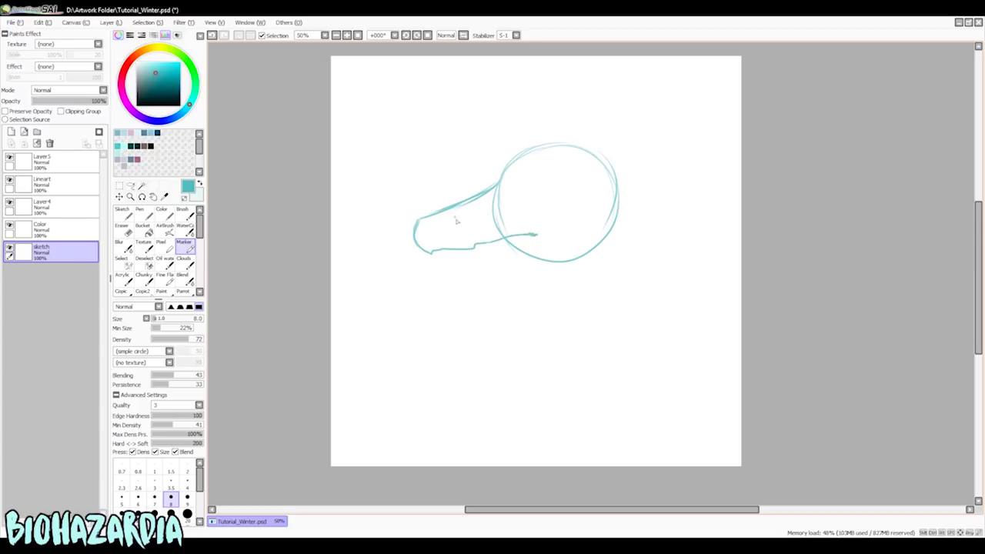
# - Sketch the lower jaw beneath the mouth line, ending in a small pointed jaw corner behind the skull circle
pyautogui.moveTo(432, 252)
pyautogui.mouseDown()
pyautogui.moveTo(446, 265)
pyautogui.moveTo(494, 255)
pyautogui.moveTo(536, 261)
pyautogui.mouseUp()
pyautogui.hotkey('ctrl', 'z')
pyautogui.hotkey('ctrl', 'z')
pyautogui.moveTo(455, 264); pyautogui.dragTo(537, 261)
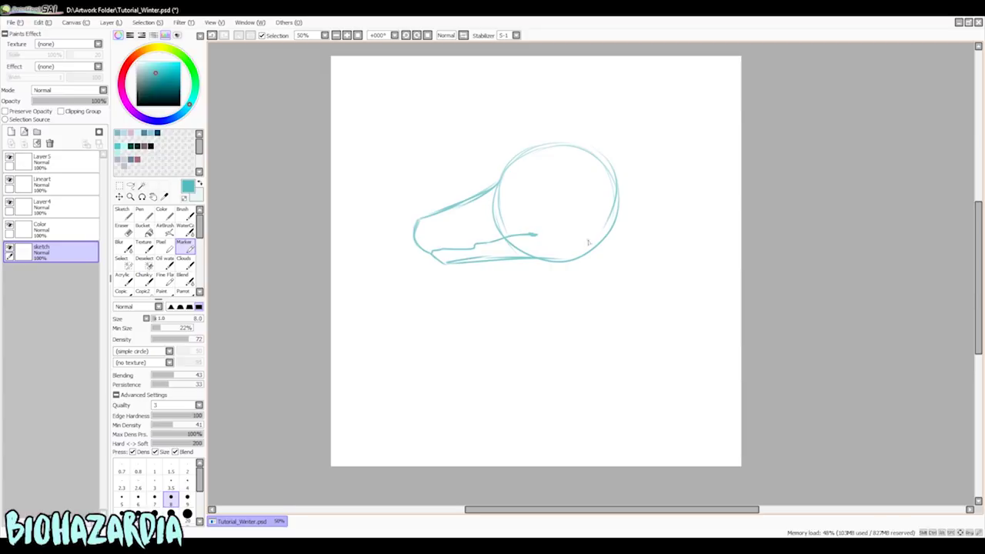
pyautogui.moveTo(485, 260); pyautogui.dragTo(574, 258)
pyautogui.moveTo(620, 196); pyautogui.dragTo(609, 224)
pyautogui.moveTo(609, 219)
pyautogui.mouseDown()
pyautogui.moveTo(627, 241)
pyautogui.moveTo(555, 261)
pyautogui.moveTo(614, 223)
pyautogui.mouseUp()
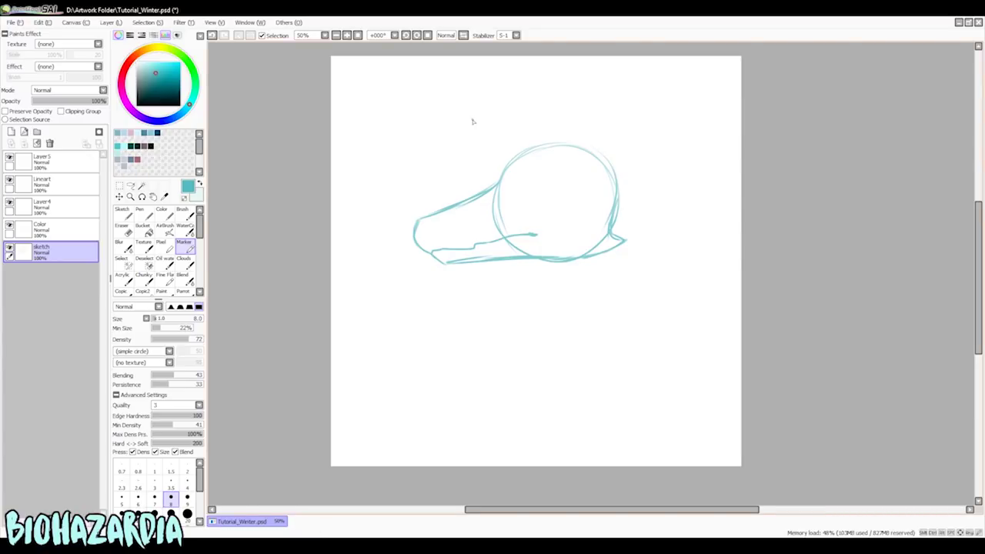
# - Select the front of the snout, shift it slightly toward the skull to shorten it, and clear the selection
pyautogui.click(119, 185)
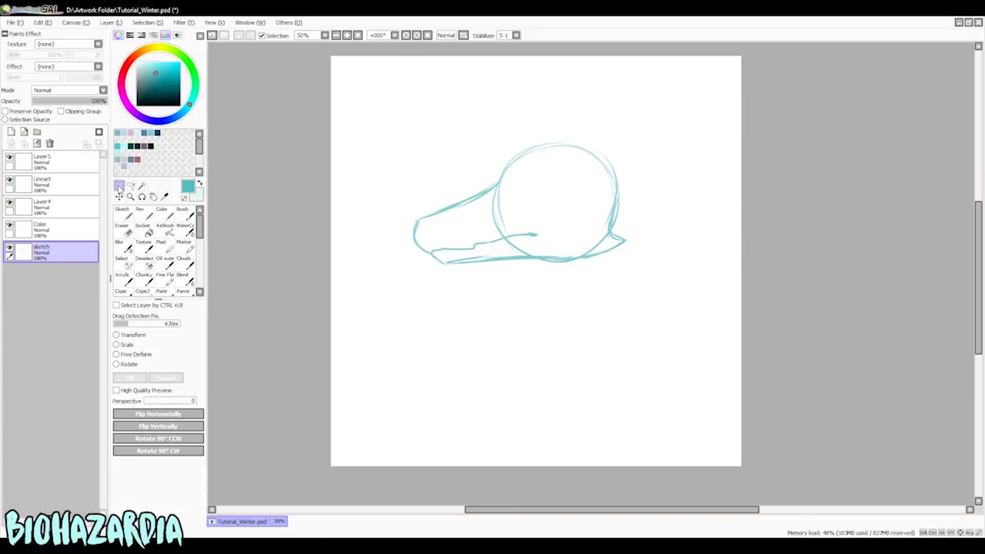
pyautogui.moveTo(383, 173); pyautogui.dragTo(464, 307)
pyautogui.moveTo(444, 256); pyautogui.dragTo(452, 256)
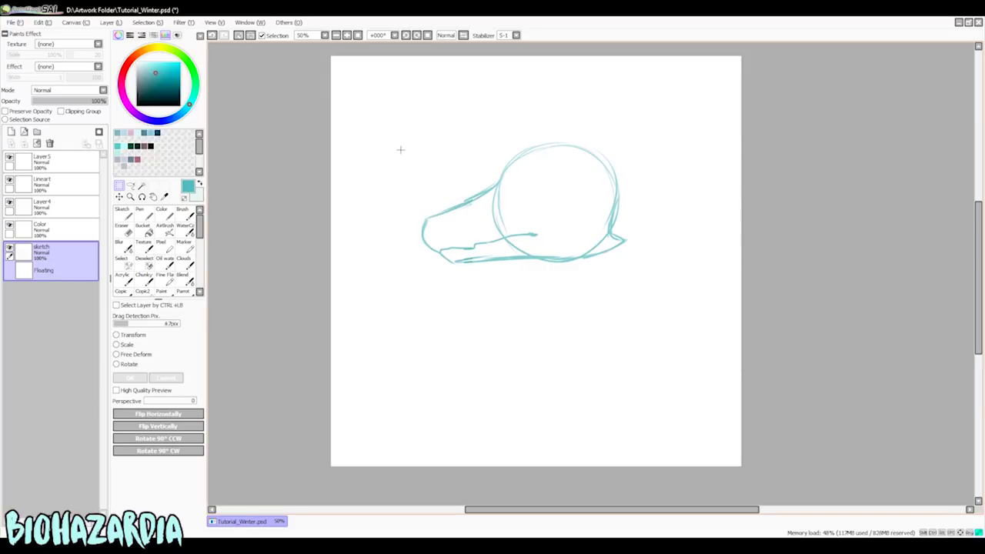
pyautogui.hotkey('ctrl', 'd')
# - Add a forehead line over the crown with the Marker and move the head sketch toward the canvas's upper left
pyautogui.press('m')
pyautogui.moveTo(497, 192)
pyautogui.mouseDown()
pyautogui.moveTo(519, 160)
pyautogui.moveTo(598, 137)
pyautogui.moveTo(589, 141)
pyautogui.mouseUp()
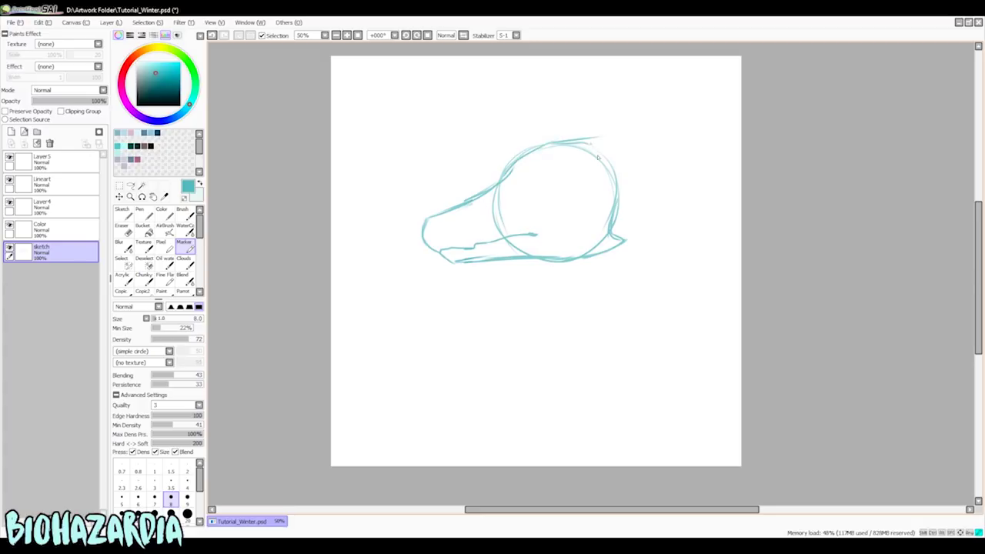
pyautogui.click(120, 197)
pyautogui.moveTo(556, 202); pyautogui.dragTo(514, 164)
# - Sketch the S-curved front of the neck with the Marker, from under the jaw down to the chest
pyautogui.click(184, 245)
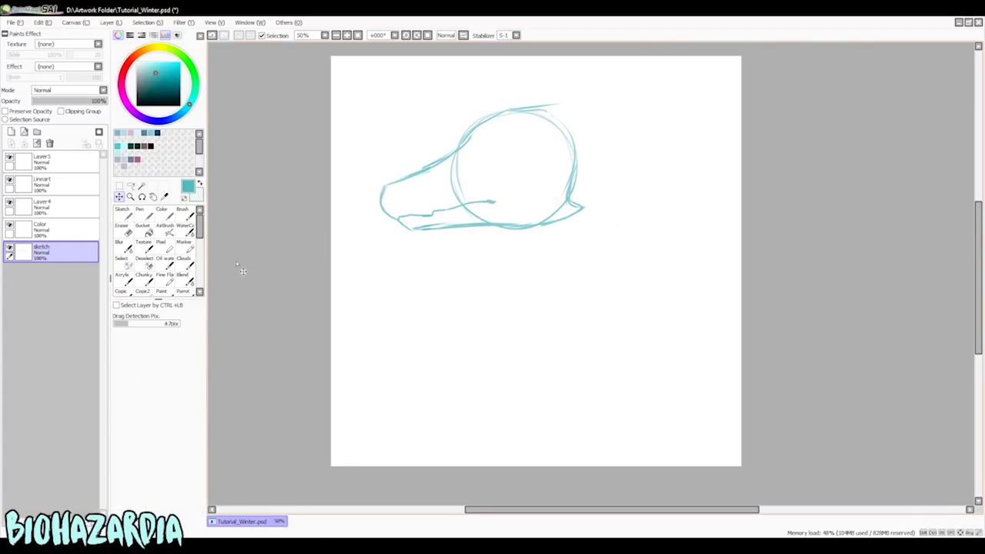
pyautogui.moveTo(471, 226)
pyautogui.mouseDown()
pyautogui.moveTo(509, 251)
pyautogui.moveTo(514, 267)
pyautogui.mouseUp()
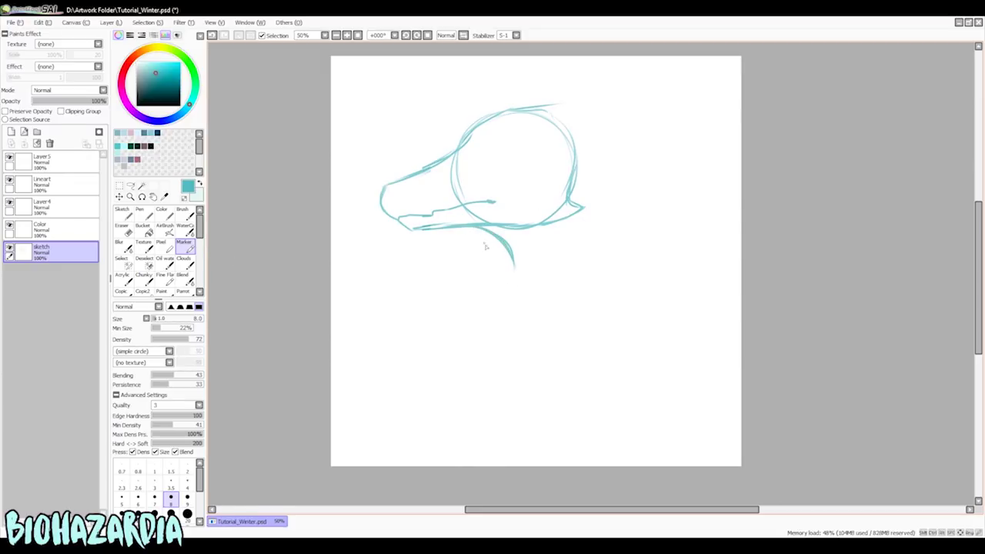
pyautogui.moveTo(492, 234); pyautogui.dragTo(511, 278)
pyautogui.moveTo(514, 259)
pyautogui.mouseDown()
pyautogui.moveTo(496, 293)
pyautogui.moveTo(505, 245)
pyautogui.moveTo(505, 270)
pyautogui.moveTo(465, 329)
pyautogui.mouseUp()
pyautogui.moveTo(508, 285)
pyautogui.mouseDown()
pyautogui.moveTo(460, 345)
pyautogui.moveTo(481, 408)
pyautogui.mouseUp()
pyautogui.moveTo(462, 337); pyautogui.dragTo(485, 430)
# - Sketch the curved back of the neck from the crown to the shoulder and begin the base line of the bust
pyautogui.moveTo(543, 109)
pyautogui.mouseDown()
pyautogui.moveTo(628, 155)
pyautogui.moveTo(626, 180)
pyautogui.mouseUp()
pyautogui.moveTo(616, 147)
pyautogui.mouseDown()
pyautogui.moveTo(642, 292)
pyautogui.moveTo(603, 337)
pyautogui.moveTo(601, 366)
pyautogui.mouseUp()
pyautogui.moveTo(623, 321)
pyautogui.mouseDown()
pyautogui.moveTo(619, 357)
pyautogui.moveTo(641, 390)
pyautogui.mouseUp()
pyautogui.moveTo(489, 311)
pyautogui.mouseDown()
pyautogui.moveTo(467, 356)
pyautogui.moveTo(484, 433)
pyautogui.mouseUp()
pyautogui.moveTo(607, 345)
pyautogui.mouseDown()
pyautogui.moveTo(656, 393)
pyautogui.moveTo(625, 416)
pyautogui.mouseUp()
pyautogui.moveTo(484, 425)
pyautogui.mouseDown()
pyautogui.moveTo(485, 444)
pyautogui.moveTo(546, 436)
pyautogui.mouseUp()
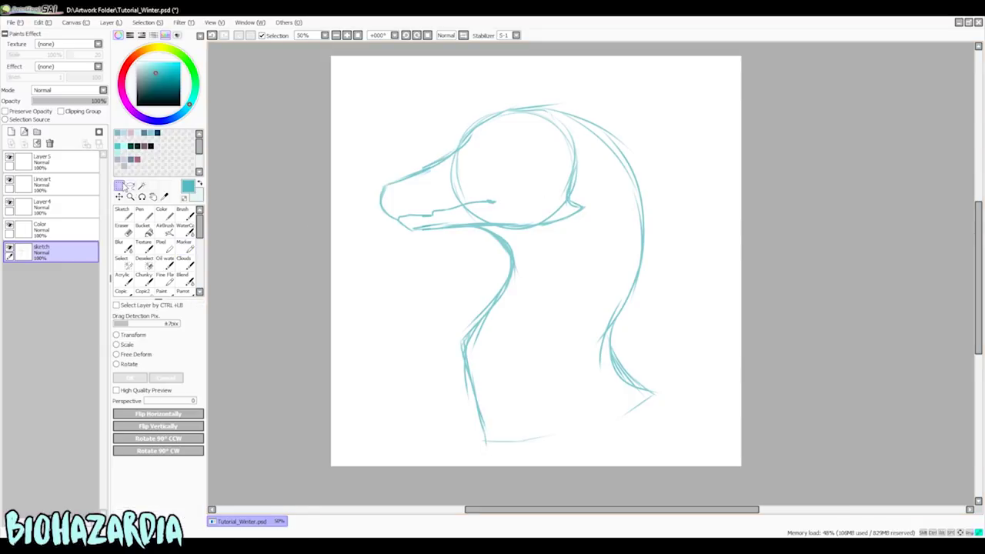
# - Scale the whole head and neck sketch down slightly and reposition it centrally on the canvas
pyautogui.hotkey('ctrl', 't')
pyautogui.moveTo(374, 100); pyautogui.dragTo(424, 138)
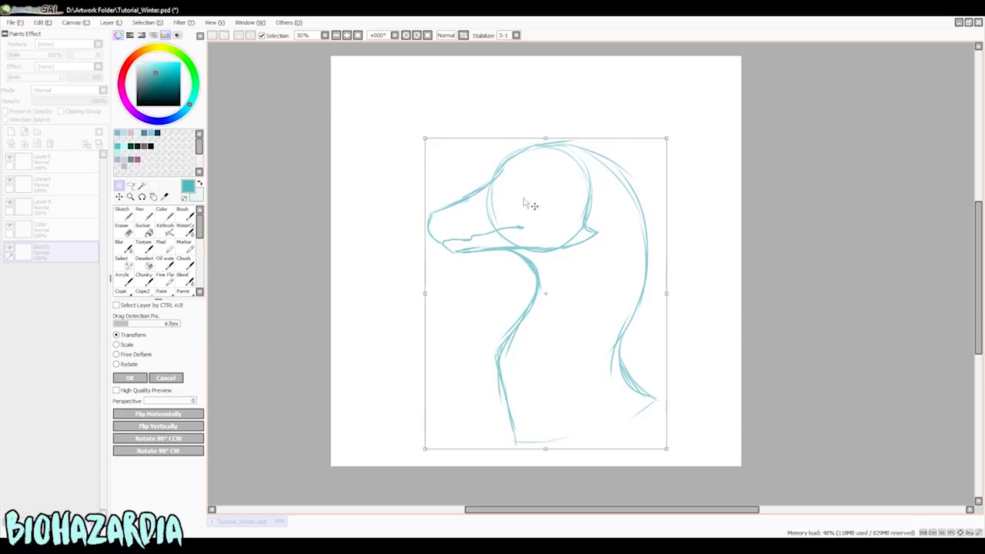
pyautogui.moveTo(577, 282)
pyautogui.mouseDown()
pyautogui.moveTo(534, 272)
pyautogui.moveTo(530, 282)
pyautogui.mouseUp()
pyautogui.press('Return')
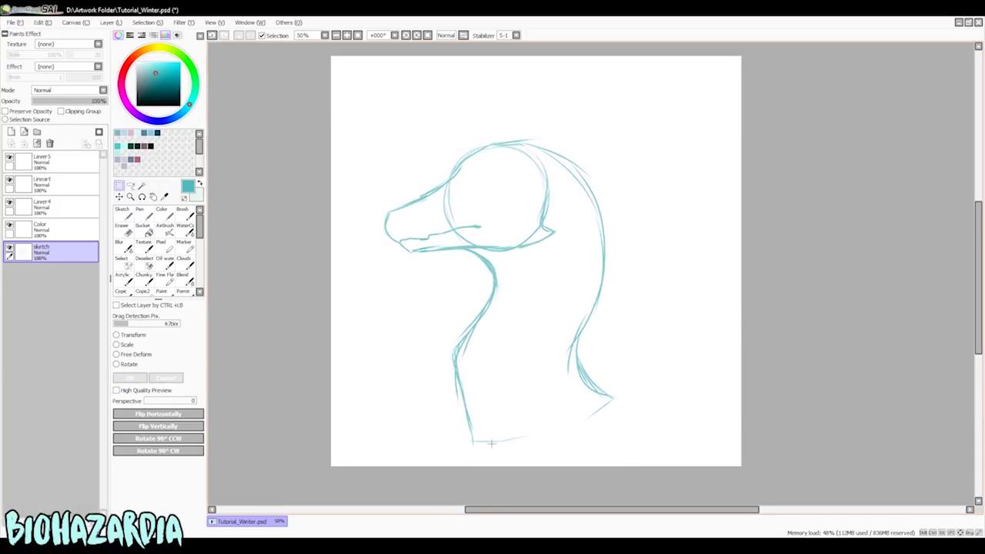
# - Reinforce the lower chest line and close the base of the bust with angled Marker strokes
pyautogui.moveTo(462, 391); pyautogui.dragTo(467, 429)
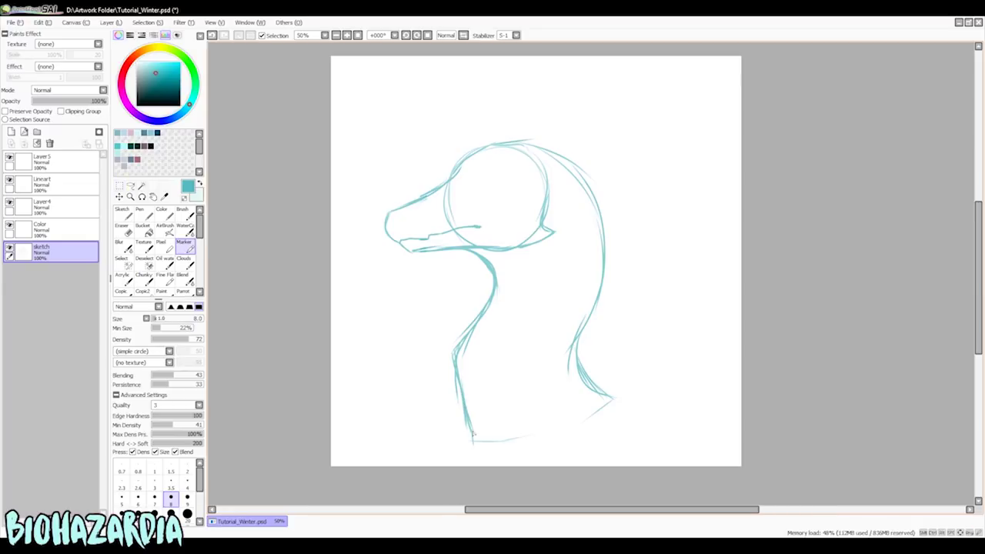
pyautogui.moveTo(621, 401); pyautogui.dragTo(539, 451)
pyautogui.moveTo(547, 446); pyautogui.dragTo(465, 444)
pyautogui.moveTo(462, 394); pyautogui.dragTo(466, 440)
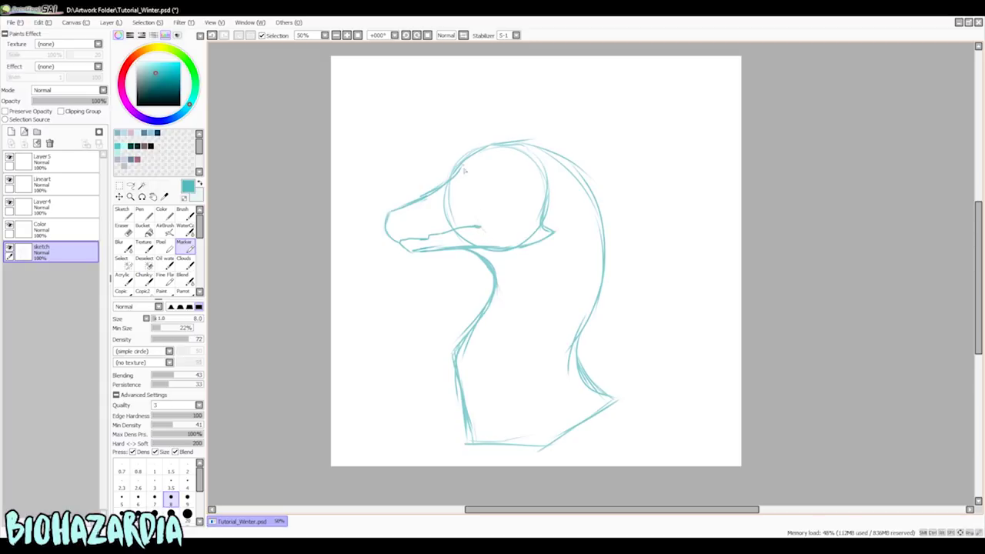
# - Sketch curved face guidelines inside the skull circle and a narrow, slanted eye at its front edge
pyautogui.moveTo(465, 176); pyautogui.dragTo(460, 206)
pyautogui.moveTo(485, 153); pyautogui.dragTo(460, 177)
pyautogui.moveTo(473, 221)
pyautogui.mouseDown()
pyautogui.moveTo(464, 185)
pyautogui.moveTo(478, 225)
pyautogui.mouseUp()
pyautogui.moveTo(458, 195)
pyautogui.mouseDown()
pyautogui.moveTo(480, 190)
pyautogui.moveTo(462, 192)
pyautogui.moveTo(480, 191)
pyautogui.moveTo(468, 198)
pyautogui.mouseUp()
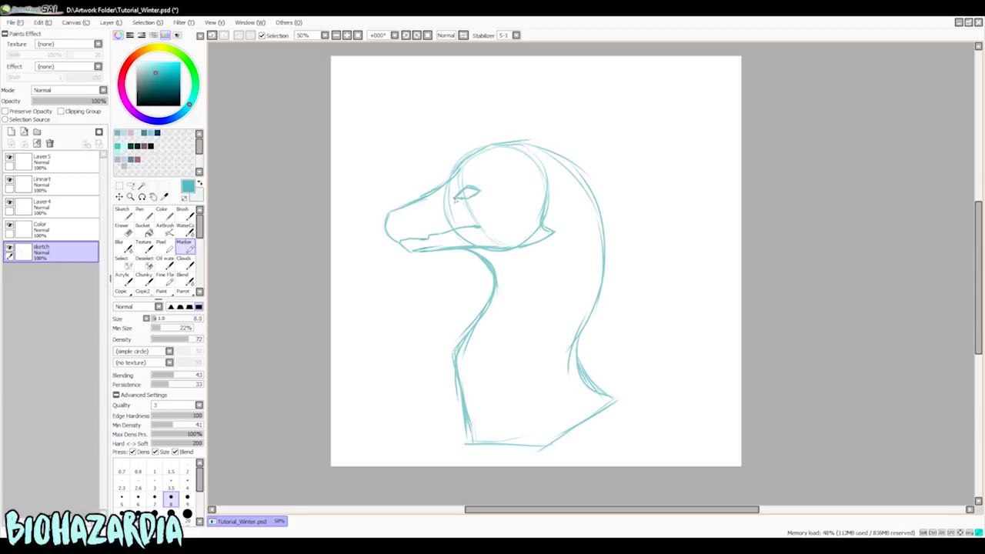
pyautogui.hotkey('ctrl', 'z')
pyautogui.moveTo(456, 198)
pyautogui.mouseDown()
pyautogui.moveTo(466, 202)
pyautogui.moveTo(457, 197)
pyautogui.mouseUp()
# - Add the snout ridge and nostril to the face and sketch a brow line from the eye toward the horn base
pyautogui.moveTo(467, 187)
pyautogui.mouseDown()
pyautogui.moveTo(404, 221)
pyautogui.moveTo(431, 195)
pyautogui.moveTo(388, 220)
pyautogui.mouseUp()
pyautogui.moveTo(396, 223)
pyautogui.mouseDown()
pyautogui.moveTo(411, 216)
pyautogui.moveTo(405, 224)
pyautogui.mouseUp()
pyautogui.hotkey('ctrl', 'z')
pyautogui.moveTo(405, 217)
pyautogui.mouseDown()
pyautogui.moveTo(389, 234)
pyautogui.moveTo(405, 241)
pyautogui.mouseUp()
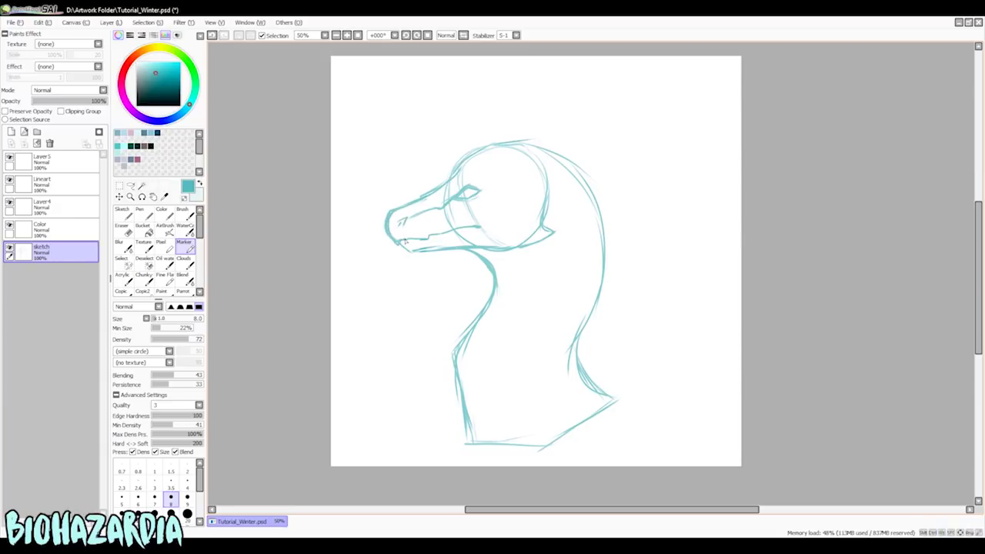
pyautogui.moveTo(466, 191)
pyautogui.mouseDown()
pyautogui.moveTo(512, 179)
pyautogui.moveTo(507, 165)
pyautogui.mouseUp()
pyautogui.moveTo(498, 163)
pyautogui.mouseDown()
pyautogui.moveTo(509, 151)
pyautogui.moveTo(506, 171)
pyautogui.moveTo(529, 137)
pyautogui.moveTo(546, 193)
pyautogui.mouseUp()
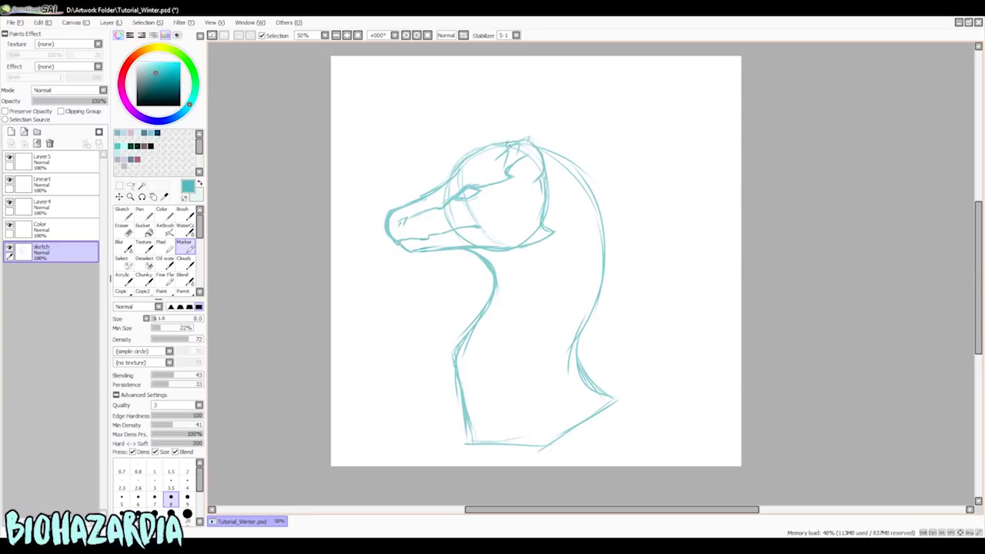
# - Sketch two long, pointed horns sweeping back from the top of the head
pyautogui.moveTo(520, 142)
pyautogui.mouseDown()
pyautogui.moveTo(662, 91)
pyautogui.moveTo(557, 152)
pyautogui.mouseUp()
pyautogui.hotkey('ctrl', 'z')
pyautogui.hotkey('ctrl', 'z')
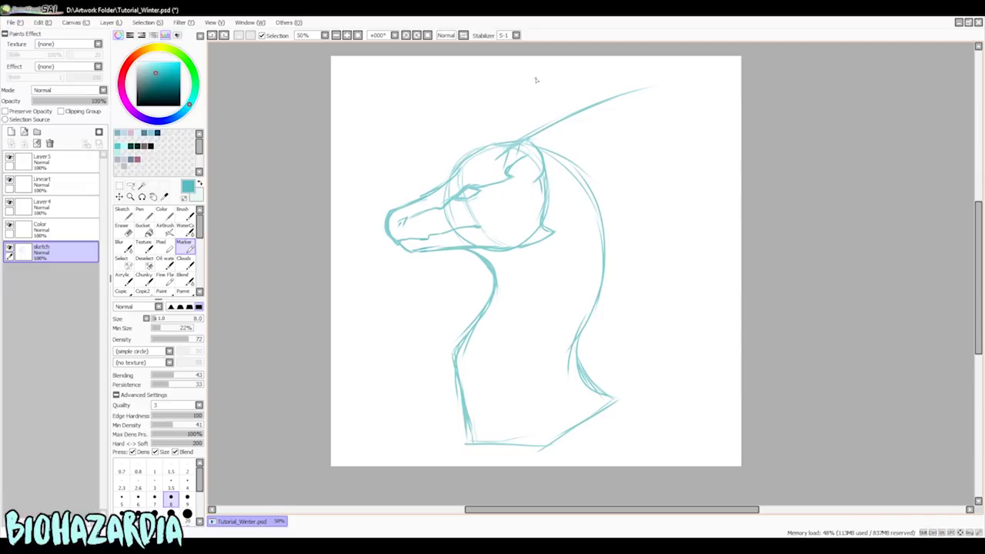
pyautogui.moveTo(554, 125)
pyautogui.mouseDown()
pyautogui.moveTo(640, 103)
pyautogui.moveTo(569, 141)
pyautogui.moveTo(544, 175)
pyautogui.moveTo(635, 110)
pyautogui.moveTo(550, 170)
pyautogui.moveTo(591, 134)
pyautogui.moveTo(553, 164)
pyautogui.moveTo(529, 136)
pyautogui.moveTo(565, 119)
pyautogui.moveTo(457, 171)
pyautogui.moveTo(504, 142)
pyautogui.mouseUp()
pyautogui.moveTo(462, 166); pyautogui.dragTo(494, 144)
pyautogui.moveTo(471, 160)
pyautogui.mouseDown()
pyautogui.moveTo(510, 118)
pyautogui.moveTo(520, 116)
pyautogui.moveTo(497, 148)
pyautogui.moveTo(557, 117)
pyautogui.mouseUp()
pyautogui.moveTo(487, 135)
pyautogui.mouseDown()
pyautogui.moveTo(591, 69)
pyautogui.moveTo(563, 82)
pyautogui.moveTo(540, 126)
pyautogui.mouseUp()
pyautogui.moveTo(557, 90)
pyautogui.mouseDown()
pyautogui.moveTo(605, 67)
pyautogui.moveTo(551, 134)
pyautogui.mouseUp()
pyautogui.moveTo(662, 87); pyautogui.dragTo(635, 110)
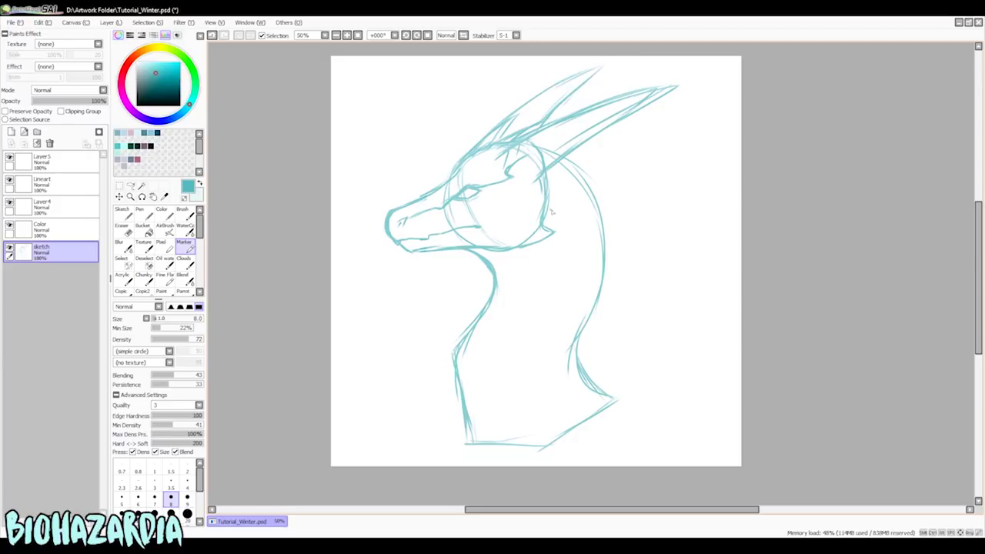
# - Erase the overlong horn tips and redraw them slightly shorter with the Marker
pyautogui.press('e')
pyautogui.moveTo(575, 75); pyautogui.dragTo(587, 82)
pyautogui.moveTo(667, 77); pyautogui.dragTo(570, 160)
pyautogui.press('m')
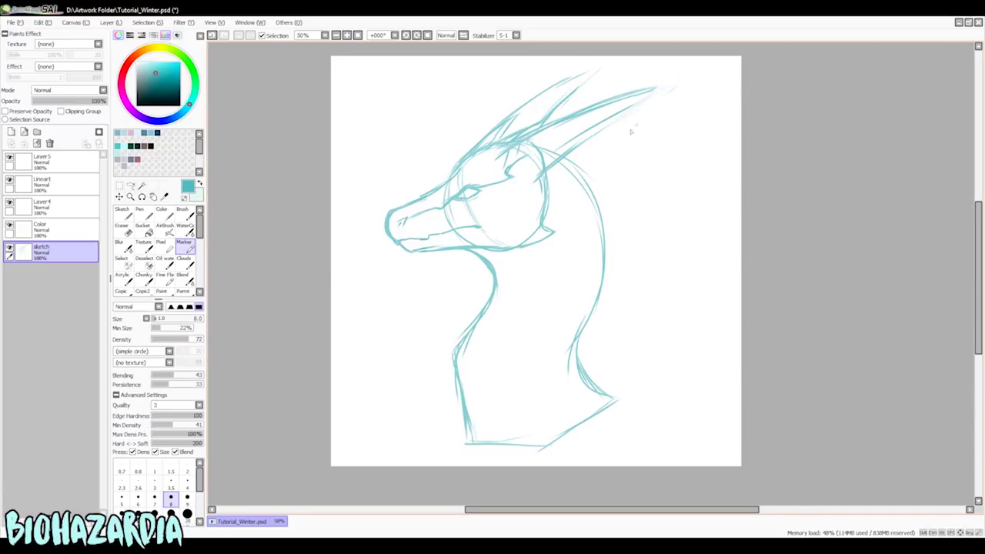
pyautogui.moveTo(661, 88); pyautogui.dragTo(594, 132)
pyautogui.moveTo(568, 81); pyautogui.dragTo(607, 68)
pyautogui.moveTo(604, 69); pyautogui.dragTo(573, 92)
# - Sketch the inner contour line down the neck and a pointed ear behind the cheek, and rework the lower nape
pyautogui.moveTo(525, 251)
pyautogui.mouseDown()
pyautogui.moveTo(515, 307)
pyautogui.moveTo(491, 360)
pyautogui.moveTo(539, 448)
pyautogui.mouseUp()
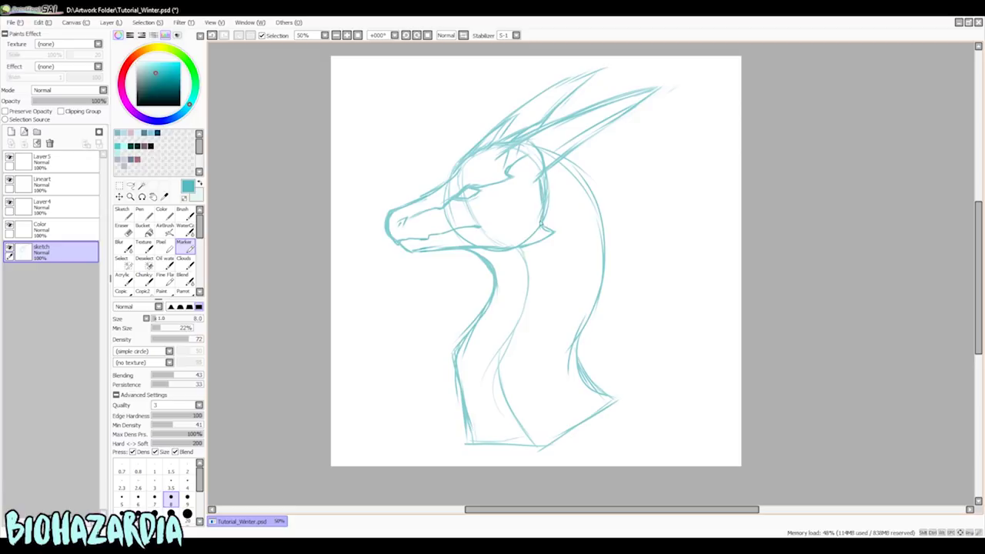
pyautogui.moveTo(543, 190)
pyautogui.mouseDown()
pyautogui.moveTo(575, 174)
pyautogui.moveTo(541, 200)
pyautogui.moveTo(581, 171)
pyautogui.moveTo(541, 184)
pyautogui.moveTo(584, 174)
pyautogui.moveTo(543, 203)
pyautogui.moveTo(598, 169)
pyautogui.moveTo(558, 207)
pyautogui.moveTo(592, 185)
pyautogui.moveTo(558, 198)
pyautogui.mouseUp()
pyautogui.hotkey('ctrl', 'z')
pyautogui.hotkey('ctrl', 'z')
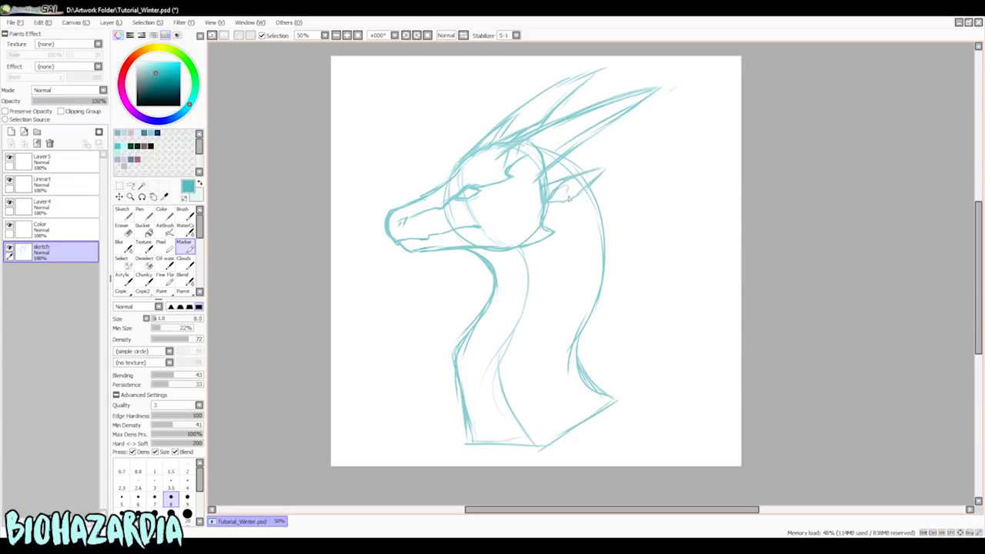
pyautogui.moveTo(592, 315)
pyautogui.mouseDown()
pyautogui.moveTo(585, 344)
pyautogui.moveTo(621, 395)
pyautogui.moveTo(606, 398)
pyautogui.moveTo(583, 347)
pyautogui.mouseUp()
pyautogui.moveTo(527, 131)
pyautogui.mouseDown()
pyautogui.moveTo(571, 114)
pyautogui.moveTo(543, 131)
pyautogui.mouseUp()
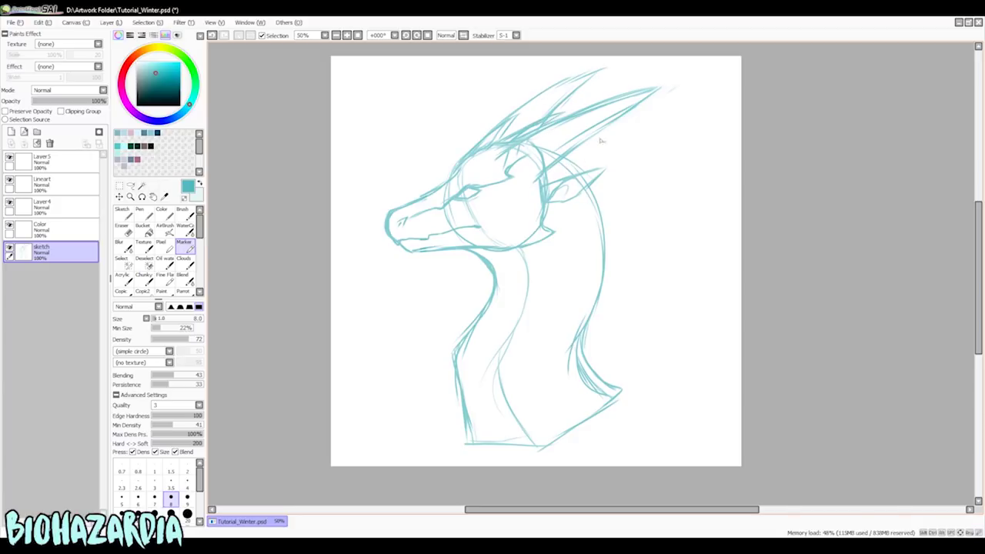
# - Sketch long mane spikes sweeping back and down from behind the ear, undoing the unwanted strokes
pyautogui.moveTo(548, 166)
pyautogui.mouseDown()
pyautogui.moveTo(607, 166)
pyautogui.moveTo(675, 221)
pyautogui.mouseUp()
pyautogui.moveTo(594, 184)
pyautogui.mouseDown()
pyautogui.moveTo(678, 228)
pyautogui.moveTo(649, 265)
pyautogui.mouseUp()
pyautogui.moveTo(557, 194); pyautogui.dragTo(600, 252)
pyautogui.moveTo(565, 213)
pyautogui.mouseDown()
pyautogui.moveTo(594, 257)
pyautogui.moveTo(585, 252)
pyautogui.mouseUp()
pyautogui.moveTo(576, 223)
pyautogui.mouseDown()
pyautogui.moveTo(569, 306)
pyautogui.moveTo(545, 297)
pyautogui.mouseUp()
pyautogui.hotkey('ctrl', 'z')
pyautogui.hotkey('ctrl', 'z')
pyautogui.hotkey('ctrl', 'z')
pyautogui.hotkey('ctrl', 'z')
pyautogui.hotkey('ctrl', 'z')
pyautogui.moveTo(583, 217); pyautogui.dragTo(615, 275)
pyautogui.moveTo(557, 219)
pyautogui.mouseDown()
pyautogui.moveTo(599, 255)
pyautogui.moveTo(577, 274)
pyautogui.mouseUp()
pyautogui.moveTo(542, 237); pyautogui.dragTo(565, 262)
# - Add the upper mane spikes fanning backward from below the horns, redoing the strokes that miss
pyautogui.moveTo(568, 160)
pyautogui.mouseDown()
pyautogui.moveTo(625, 151)
pyautogui.moveTo(667, 169)
pyautogui.moveTo(672, 151)
pyautogui.mouseUp()
pyautogui.hotkey('ctrl', 'z')
pyautogui.hotkey('ctrl', 'z')
pyautogui.moveTo(577, 160); pyautogui.dragTo(667, 161)
pyautogui.hotkey('ctrl', 'z')
pyautogui.hotkey('ctrl', 'z')
pyautogui.moveTo(567, 157); pyautogui.dragTo(667, 142)
pyautogui.moveTo(564, 163)
pyautogui.mouseDown()
pyautogui.moveTo(643, 146)
pyautogui.moveTo(683, 176)
pyautogui.mouseUp()
pyautogui.moveTo(606, 161); pyautogui.dragTo(686, 180)
pyautogui.moveTo(608, 196)
pyautogui.mouseDown()
pyautogui.moveTo(662, 245)
pyautogui.moveTo(636, 262)
pyautogui.mouseUp()
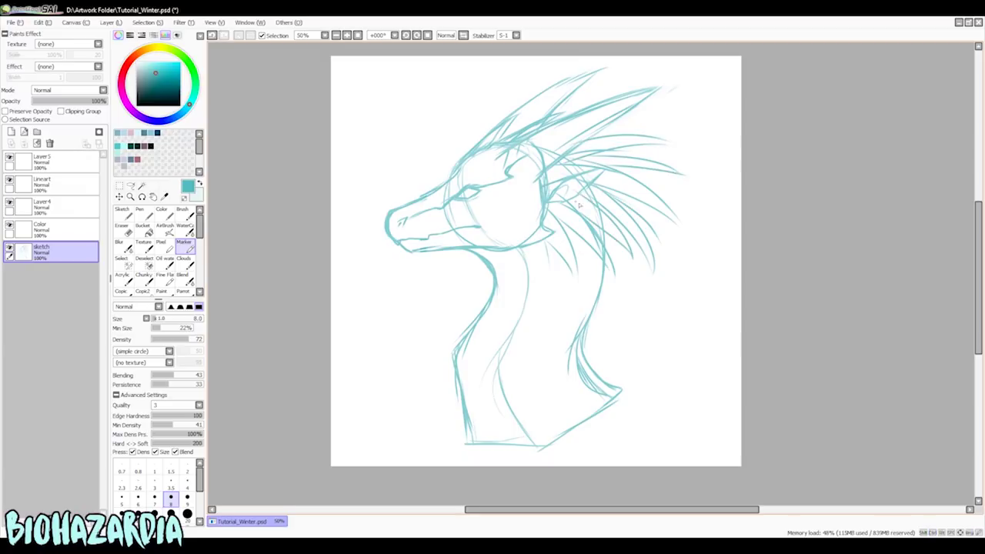
# - Sketch short spikes hanging from behind the jaw corner at the front of the mane
pyautogui.moveTo(567, 225)
pyautogui.mouseDown()
pyautogui.moveTo(592, 277)
pyautogui.moveTo(545, 228)
pyautogui.moveTo(549, 282)
pyautogui.mouseUp()
pyautogui.moveTo(542, 244); pyautogui.dragTo(537, 280)
pyautogui.hotkey('ctrl', 'z')
pyautogui.hotkey('ctrl', 'z')
pyautogui.hotkey('ctrl', 'z')
pyautogui.moveTo(567, 238)
pyautogui.mouseDown()
pyautogui.moveTo(580, 278)
pyautogui.moveTo(540, 255)
pyautogui.mouseUp()
pyautogui.moveTo(544, 229); pyautogui.dragTo(538, 279)
# - Fill in the mane with shorter pointed spikes along the upper nape, undoing and redrawing the poor strokes
pyautogui.moveTo(589, 209)
pyautogui.mouseDown()
pyautogui.moveTo(631, 259)
pyautogui.moveTo(633, 288)
pyautogui.mouseUp()
pyautogui.moveTo(604, 248); pyautogui.dragTo(621, 273)
pyautogui.hotkey('ctrl', 'z')
pyautogui.hotkey('ctrl', 'z')
pyautogui.moveTo(577, 216)
pyautogui.mouseDown()
pyautogui.moveTo(633, 288)
pyautogui.moveTo(622, 310)
pyautogui.mouseUp()
pyautogui.moveTo(605, 260); pyautogui.dragTo(612, 295)
pyautogui.hotkey('ctrl', 'z')
pyautogui.hotkey('ctrl', 'z')
pyautogui.hotkey('ctrl', 'z')
pyautogui.moveTo(606, 234); pyautogui.dragTo(633, 286)
pyautogui.moveTo(575, 233); pyautogui.dragTo(593, 270)
pyautogui.hotkey('ctrl', 'z')
pyautogui.moveTo(560, 214)
pyautogui.mouseDown()
pyautogui.moveTo(590, 245)
pyautogui.moveTo(616, 308)
pyautogui.mouseUp()
pyautogui.hotkey('ctrl', 'z')
# - Continue the small pointed spikes down the lower nape to the base of the neck
pyautogui.moveTo(605, 262)
pyautogui.mouseDown()
pyautogui.moveTo(616, 308)
pyautogui.moveTo(604, 279)
pyautogui.mouseUp()
pyautogui.moveTo(599, 296); pyautogui.dragTo(599, 335)
pyautogui.hotkey('ctrl', 'z')
pyautogui.hotkey('ctrl', 'z')
pyautogui.moveTo(602, 301)
pyautogui.mouseDown()
pyautogui.moveTo(613, 347)
pyautogui.moveTo(592, 309)
pyautogui.moveTo(600, 303)
pyautogui.moveTo(611, 346)
pyautogui.moveTo(588, 337)
pyautogui.moveTo(609, 366)
pyautogui.moveTo(601, 371)
pyautogui.moveTo(629, 383)
pyautogui.moveTo(588, 374)
pyautogui.moveTo(631, 385)
pyautogui.mouseUp()
pyautogui.hotkey('ctrl', 'z')
pyautogui.hotkey('ctrl', 'z')
pyautogui.hotkey('ctrl', 'z')
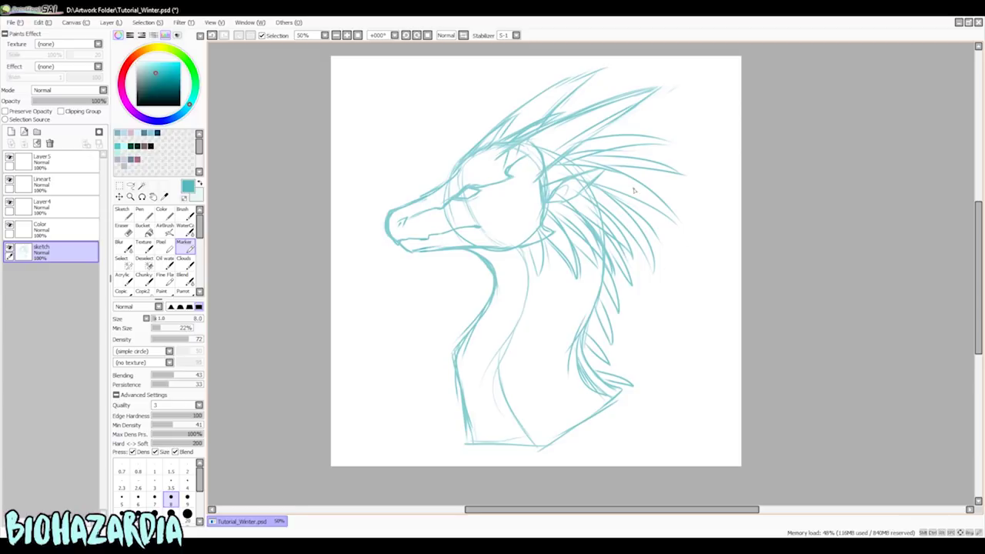
# - Reinforce the far horn's tip and sketch more lengthwise contour lines down the neck from jaw to base
pyautogui.moveTo(570, 83); pyautogui.dragTo(605, 67)
pyautogui.moveTo(539, 260)
pyautogui.mouseDown()
pyautogui.moveTo(510, 390)
pyautogui.moveTo(545, 450)
pyautogui.mouseUp()
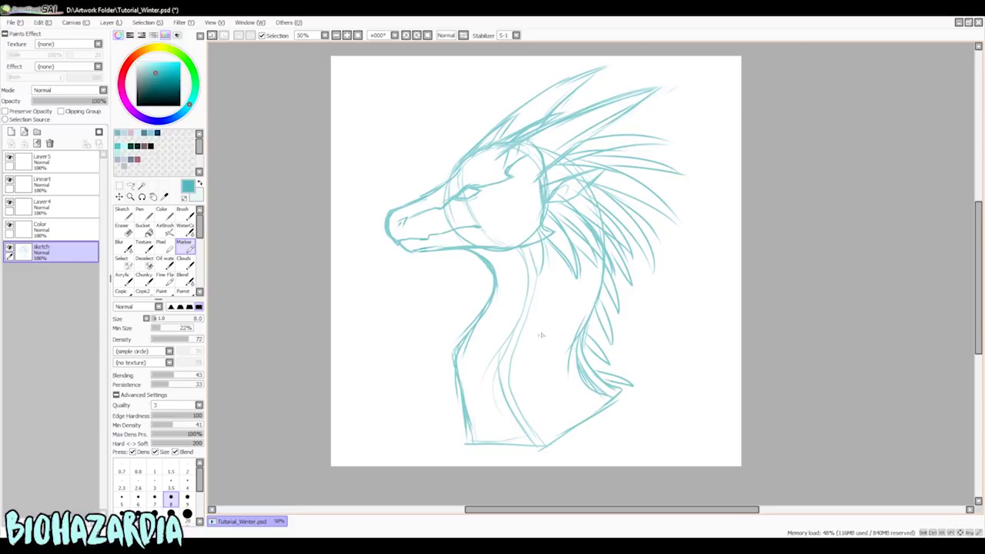
pyautogui.moveTo(409, 251); pyautogui.dragTo(458, 247)
pyautogui.moveTo(562, 252)
pyautogui.mouseDown()
pyautogui.moveTo(535, 370)
pyautogui.moveTo(562, 425)
pyautogui.mouseUp()
pyautogui.moveTo(581, 254)
pyautogui.mouseDown()
pyautogui.moveTo(582, 290)
pyautogui.moveTo(559, 359)
pyautogui.moveTo(592, 400)
pyautogui.mouseUp()
pyautogui.moveTo(587, 367); pyautogui.dragTo(606, 386)
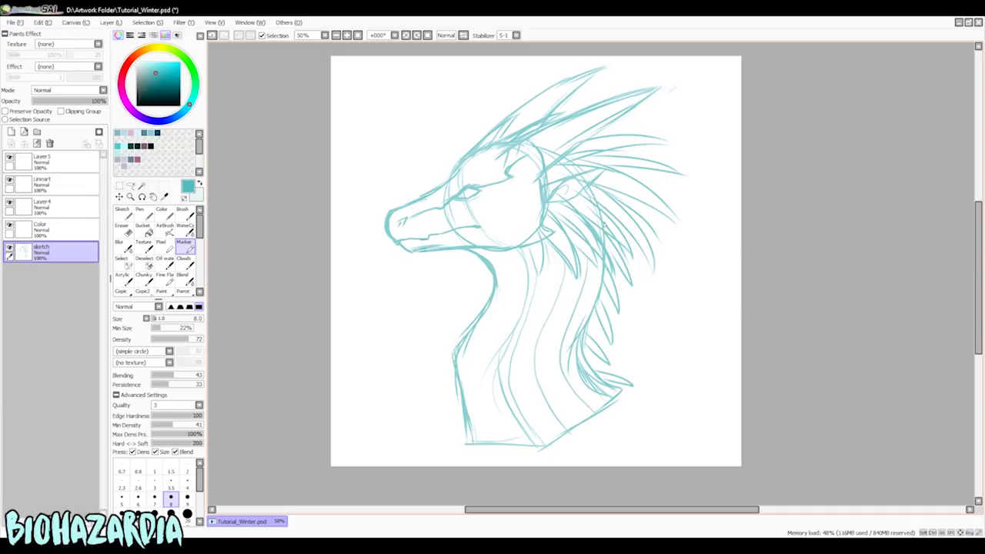
# - Sketch a column of pointed, overlapping scales down the neck along the front contour line
pyautogui.scroll(1, 566, 426)
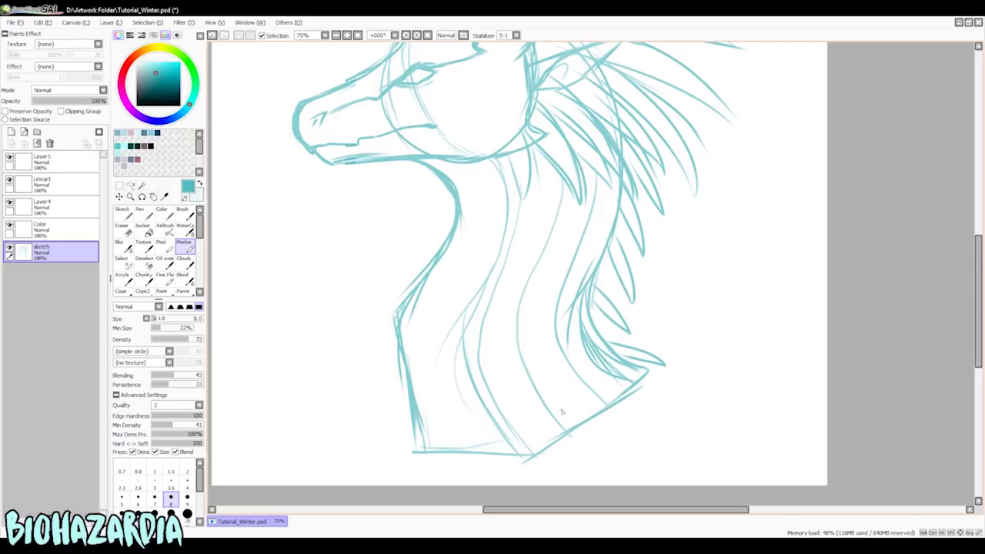
pyautogui.moveTo(504, 175)
pyautogui.mouseDown()
pyautogui.moveTo(518, 210)
pyautogui.moveTo(539, 194)
pyautogui.moveTo(549, 165)
pyautogui.moveTo(545, 191)
pyautogui.moveTo(504, 201)
pyautogui.moveTo(510, 242)
pyautogui.moveTo(544, 214)
pyautogui.mouseUp()
pyautogui.moveTo(502, 244)
pyautogui.mouseDown()
pyautogui.moveTo(507, 270)
pyautogui.moveTo(506, 250)
pyautogui.moveTo(502, 269)
pyautogui.moveTo(529, 267)
pyautogui.moveTo(534, 242)
pyautogui.moveTo(491, 277)
pyautogui.moveTo(478, 304)
pyautogui.moveTo(486, 311)
pyautogui.moveTo(523, 293)
pyautogui.mouseUp()
pyautogui.moveTo(470, 310)
pyautogui.mouseDown()
pyautogui.moveTo(479, 350)
pyautogui.moveTo(509, 325)
pyautogui.mouseUp()
pyautogui.moveTo(490, 369); pyautogui.dragTo(471, 389)
pyautogui.moveTo(516, 360)
pyautogui.mouseDown()
pyautogui.moveTo(490, 391)
pyautogui.moveTo(493, 433)
pyautogui.mouseUp()
pyautogui.moveTo(532, 405)
pyautogui.mouseDown()
pyautogui.moveTo(515, 417)
pyautogui.moveTo(514, 450)
pyautogui.mouseUp()
pyautogui.moveTo(541, 440); pyautogui.dragTo(529, 457)
# - Sketch a second column of overlapping scales behind the first one, undoing and redrawing the misplaced strokes
pyautogui.moveTo(567, 171)
pyautogui.mouseDown()
pyautogui.moveTo(557, 197)
pyautogui.moveTo(568, 178)
pyautogui.moveTo(568, 201)
pyautogui.mouseUp()
pyautogui.hotkey('ctrl', 'z')
pyautogui.hotkey('ctrl', 'z')
pyautogui.hotkey('ctrl', 'z')
pyautogui.hotkey('ctrl', 'z')
pyautogui.hotkey('ctrl', 'z')
pyautogui.moveTo(538, 234); pyautogui.dragTo(522, 308)
pyautogui.hotkey('ctrl', 'z')
pyautogui.moveTo(530, 267)
pyautogui.mouseDown()
pyautogui.moveTo(511, 335)
pyautogui.moveTo(527, 372)
pyautogui.mouseUp()
pyautogui.hotkey('ctrl', 'z')
pyautogui.moveTo(504, 340); pyautogui.dragTo(526, 370)
pyautogui.moveTo(528, 344)
pyautogui.mouseDown()
pyautogui.moveTo(526, 370)
pyautogui.moveTo(543, 406)
pyautogui.mouseUp()
pyautogui.moveTo(551, 368)
pyautogui.mouseDown()
pyautogui.moveTo(548, 408)
pyautogui.moveTo(530, 425)
pyautogui.mouseUp()
pyautogui.moveTo(568, 398); pyautogui.dragTo(564, 431)
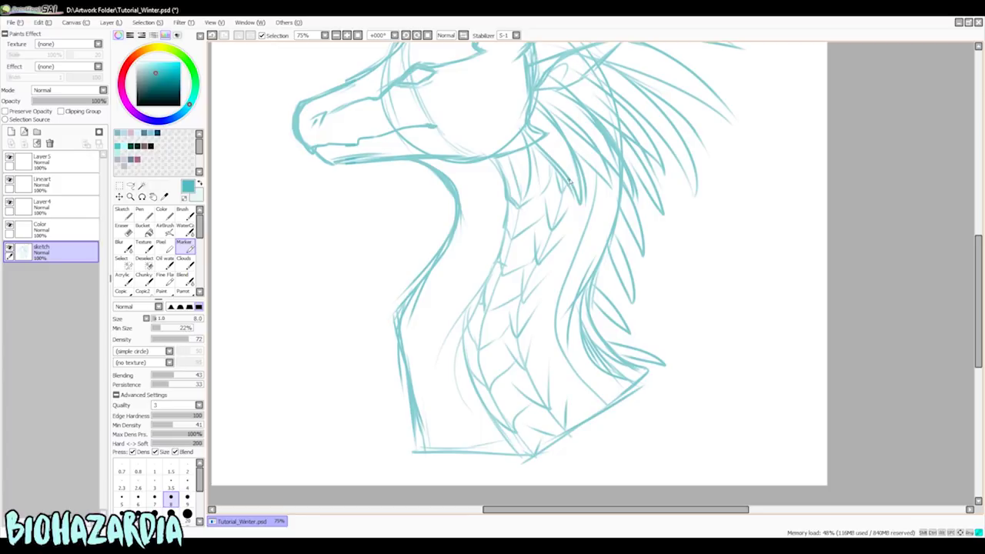
# - Sketch a third column of overlapping scales along the rear of the neck, redrawing the misplaced strokes near the base
pyautogui.moveTo(585, 183)
pyautogui.mouseDown()
pyautogui.moveTo(600, 208)
pyautogui.moveTo(600, 200)
pyautogui.moveTo(569, 209)
pyautogui.moveTo(585, 228)
pyautogui.moveTo(556, 333)
pyautogui.moveTo(590, 394)
pyautogui.mouseUp()
pyautogui.hotkey('ctrl', 'z')
pyautogui.hotkey('ctrl', 'z')
pyautogui.moveTo(587, 408)
pyautogui.mouseDown()
pyautogui.moveTo(607, 374)
pyautogui.moveTo(628, 384)
pyautogui.moveTo(626, 393)
pyautogui.mouseUp()
pyautogui.hotkey('ctrl', 'z')
pyautogui.moveTo(580, 366); pyautogui.dragTo(603, 374)
pyautogui.moveTo(568, 326)
pyautogui.mouseDown()
pyautogui.moveTo(584, 349)
pyautogui.moveTo(578, 321)
pyautogui.mouseUp()
pyautogui.moveTo(577, 266); pyautogui.dragTo(583, 284)
pyautogui.moveTo(585, 258); pyautogui.dragTo(590, 274)
pyautogui.moveTo(596, 220); pyautogui.dragTo(598, 252)
pyautogui.moveTo(608, 183); pyautogui.dragTo(612, 206)
pyautogui.scroll(-3, 625, 277)
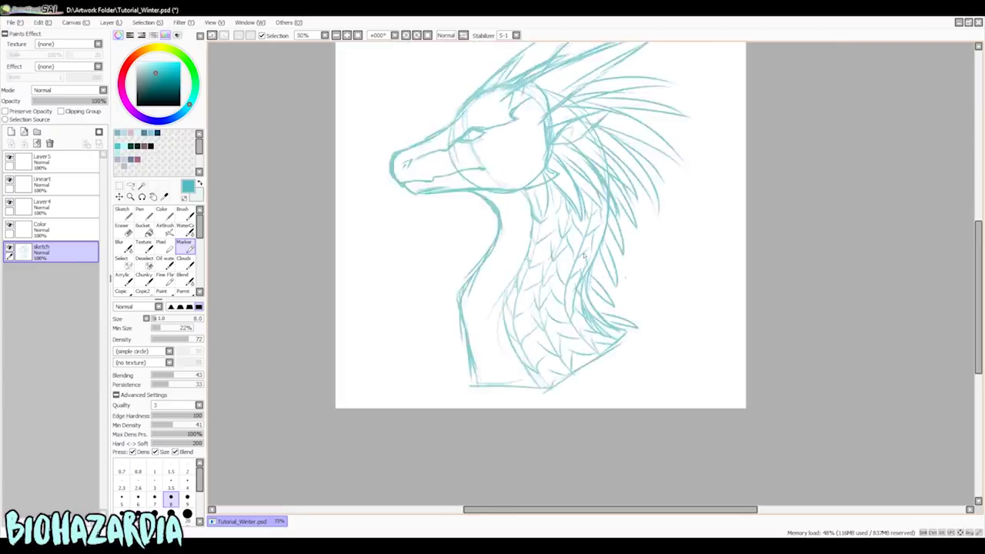
# - Lower the sketch layer's opacity to 54% and begin inking on the Lineart layer with a black size 7 Marker
pyautogui.scroll(1, 510, 185)
pyautogui.moveTo(44, 101); pyautogui.dragTo(85, 107)
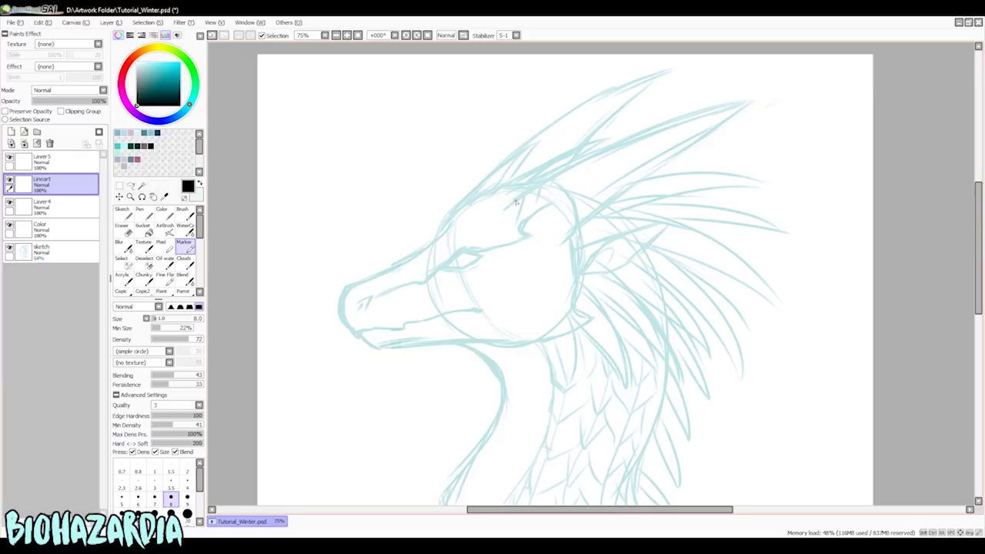
pyautogui.moveTo(498, 209)
pyautogui.mouseDown()
pyautogui.moveTo(529, 194)
pyautogui.moveTo(525, 218)
pyautogui.moveTo(545, 180)
pyautogui.moveTo(568, 240)
pyautogui.mouseUp()
pyautogui.press('[')
# - Ink the dragon's forehead, brow, snout, mouth and jawline up to the small spike at the jaw corner
pyautogui.moveTo(557, 200)
pyautogui.mouseDown()
pyautogui.moveTo(505, 248)
pyautogui.moveTo(438, 266)
pyautogui.mouseUp()
pyautogui.moveTo(523, 233)
pyautogui.mouseDown()
pyautogui.moveTo(477, 255)
pyautogui.moveTo(483, 260)
pyautogui.moveTo(357, 306)
pyautogui.moveTo(365, 309)
pyautogui.mouseUp()
pyautogui.moveTo(472, 196)
pyautogui.mouseDown()
pyautogui.moveTo(540, 143)
pyautogui.moveTo(466, 192)
pyautogui.moveTo(384, 269)
pyautogui.moveTo(358, 334)
pyautogui.moveTo(483, 310)
pyautogui.mouseUp()
pyautogui.moveTo(361, 335); pyautogui.dragTo(460, 346)
pyautogui.hotkey('ctrl', 'z')
pyautogui.scroll(1, 416, 400)
pyautogui.moveTo(371, 333); pyautogui.dragTo(638, 299)
pyautogui.moveTo(627, 246); pyautogui.dragTo(647, 288)
# - Ink the front contour of the neck from the throat to the base, redoing the misplaced stroke
pyautogui.scroll(-1, 534, 338)
pyautogui.moveTo(493, 237)
pyautogui.mouseDown()
pyautogui.moveTo(529, 275)
pyautogui.moveTo(512, 332)
pyautogui.moveTo(471, 395)
pyautogui.moveTo(479, 452)
pyautogui.mouseUp()
pyautogui.moveTo(531, 492); pyautogui.dragTo(478, 405)
pyautogui.hotkey('ctrl', 'z')
pyautogui.moveTo(416, 312); pyautogui.dragTo(443, 439)
# - Ink the front column of overlapping scales down the neck from the jaw
pyautogui.moveTo(526, 182); pyautogui.dragTo(501, 280)
pyautogui.moveTo(486, 246)
pyautogui.mouseDown()
pyautogui.moveTo(517, 275)
pyautogui.moveTo(528, 256)
pyautogui.mouseUp()
pyautogui.moveTo(502, 272); pyautogui.dragTo(516, 303)
pyautogui.moveTo(517, 303); pyautogui.dragTo(529, 289)
pyautogui.moveTo(503, 297); pyautogui.dragTo(507, 332)
pyautogui.moveTo(510, 331)
pyautogui.mouseDown()
pyautogui.moveTo(528, 320)
pyautogui.moveTo(498, 357)
pyautogui.mouseUp()
pyautogui.moveTo(484, 390); pyautogui.dragTo(512, 377)
pyautogui.moveTo(480, 380); pyautogui.dragTo(502, 416)
pyautogui.moveTo(462, 413)
pyautogui.mouseDown()
pyautogui.moveTo(467, 471)
pyautogui.moveTo(453, 293)
pyautogui.mouseUp()
pyautogui.hotkey('ctrl', 'z')
# - Finish the lowest scales of the front column and ink the straight base edges of the neck
pyautogui.moveTo(436, 253); pyautogui.dragTo(478, 280)
pyautogui.moveTo(444, 304)
pyautogui.mouseDown()
pyautogui.moveTo(477, 350)
pyautogui.moveTo(489, 322)
pyautogui.moveTo(508, 380)
pyautogui.mouseUp()
pyautogui.moveTo(394, 375); pyautogui.dragTo(501, 381)
pyautogui.hotkey('ctrl', 'z')
pyautogui.moveTo(507, 379); pyautogui.dragTo(621, 295)
# - Ink the long pointed ear with short fold lines inside it
pyautogui.scroll(-1, 505, 377)
pyautogui.moveTo(503, 127)
pyautogui.mouseDown()
pyautogui.moveTo(504, 238)
pyautogui.moveTo(615, 187)
pyautogui.mouseUp()
pyautogui.scroll(2, 504, 235)
pyautogui.moveTo(501, 254); pyautogui.dragTo(629, 184)
pyautogui.moveTo(632, 182); pyautogui.dragTo(505, 255)
pyautogui.moveTo(574, 203); pyautogui.dragTo(574, 223)
pyautogui.moveTo(539, 221); pyautogui.dragTo(543, 236)
# - Ink the two long horns, the small spikes at their base and the back of the head
pyautogui.moveTo(477, 176); pyautogui.dragTo(569, 363)
pyautogui.moveTo(502, 324)
pyautogui.mouseDown()
pyautogui.moveTo(532, 318)
pyautogui.moveTo(639, 256)
pyautogui.mouseUp()
pyautogui.moveTo(638, 257)
pyautogui.mouseDown()
pyautogui.moveTo(551, 315)
pyautogui.moveTo(819, 217)
pyautogui.moveTo(581, 389)
pyautogui.mouseUp()
pyautogui.moveTo(478, 308); pyautogui.dragTo(605, 214)
pyautogui.hotkey('ctrl', 'z')
pyautogui.hotkey('ctrl', 'z')
pyautogui.moveTo(490, 298)
pyautogui.mouseDown()
pyautogui.moveTo(705, 179)
pyautogui.moveTo(584, 296)
pyautogui.mouseUp()
pyautogui.scroll(-1, 592, 280)
pyautogui.moveTo(509, 240); pyautogui.dragTo(477, 274)
pyautogui.scroll(-1, 491, 260)
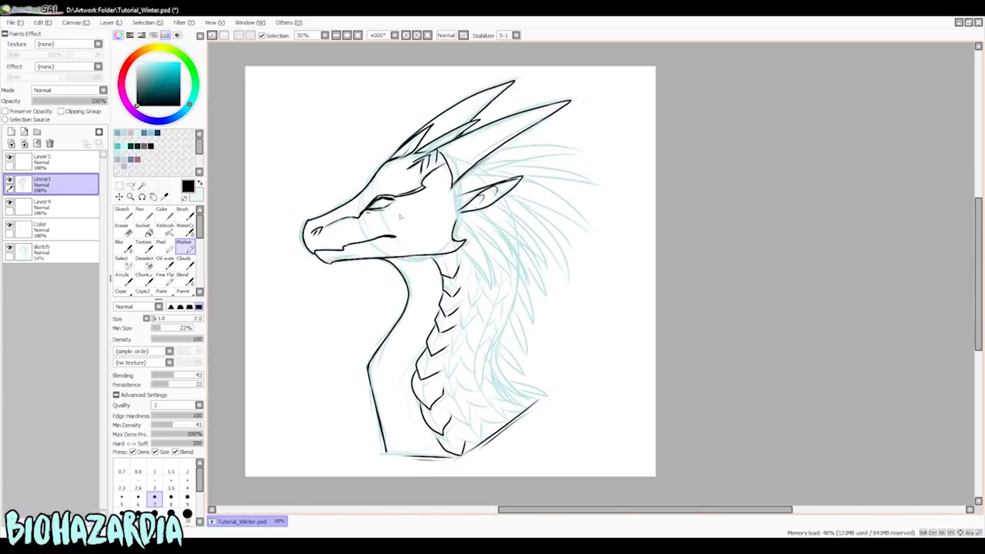
# - Ink the second column of overlapping scales behind the first one, from the jaw to the neck base
pyautogui.scroll(-1, 345, 251)
pyautogui.scroll(1, 370, 307)
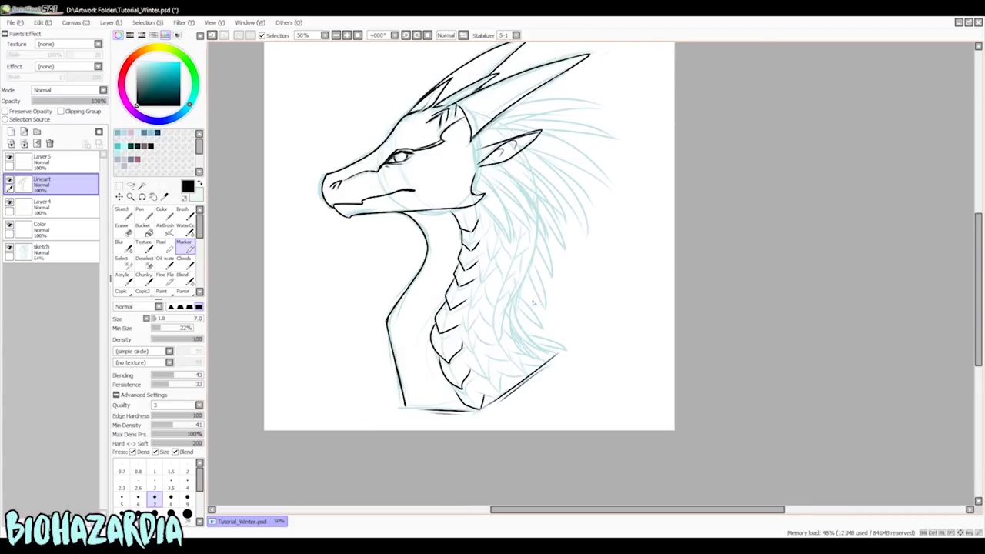
pyautogui.scroll(1, 515, 323)
pyautogui.moveTo(459, 149); pyautogui.dragTo(462, 159)
pyautogui.moveTo(460, 191)
pyautogui.mouseDown()
pyautogui.moveTo(473, 166)
pyautogui.moveTo(494, 188)
pyautogui.mouseUp()
pyautogui.moveTo(471, 180)
pyautogui.mouseDown()
pyautogui.moveTo(483, 223)
pyautogui.moveTo(493, 192)
pyautogui.moveTo(448, 276)
pyautogui.moveTo(462, 287)
pyautogui.moveTo(492, 427)
pyautogui.mouseUp()
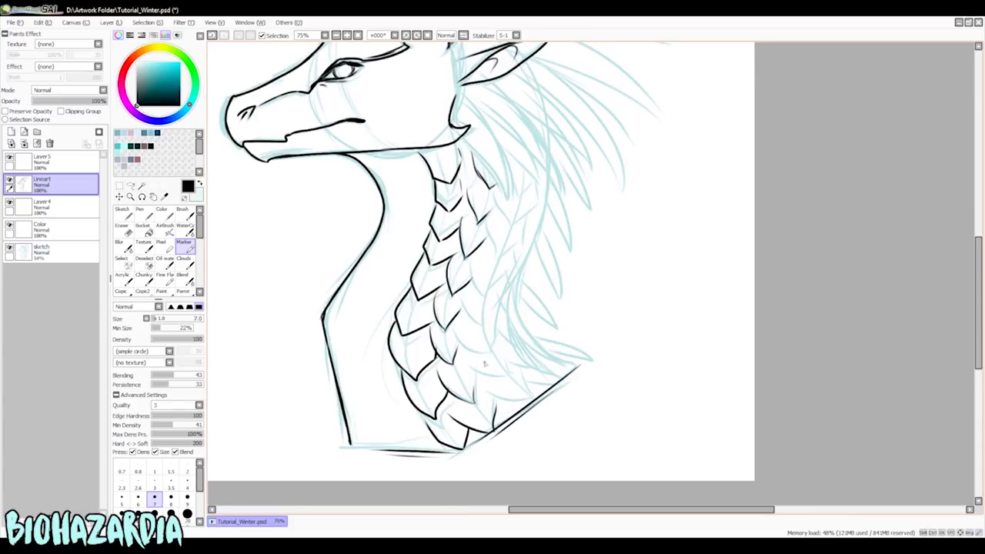
# - Ink the remaining scales toward the nape and the rear contour of the neck down to its base
pyautogui.moveTo(496, 185)
pyautogui.mouseDown()
pyautogui.moveTo(539, 225)
pyautogui.moveTo(476, 286)
pyautogui.moveTo(486, 358)
pyautogui.moveTo(531, 389)
pyautogui.moveTo(542, 381)
pyautogui.moveTo(508, 292)
pyautogui.mouseUp()
pyautogui.moveTo(539, 237)
pyautogui.mouseDown()
pyautogui.moveTo(509, 293)
pyautogui.moveTo(533, 213)
pyautogui.moveTo(511, 330)
pyautogui.moveTo(579, 368)
pyautogui.mouseUp()
pyautogui.moveTo(525, 352); pyautogui.dragTo(557, 376)
pyautogui.moveTo(509, 315); pyautogui.dragTo(565, 366)
pyautogui.scroll(-1, 534, 259)
pyautogui.moveTo(534, 258); pyautogui.dragTo(533, 270)
pyautogui.scroll(-1, 386, 387)
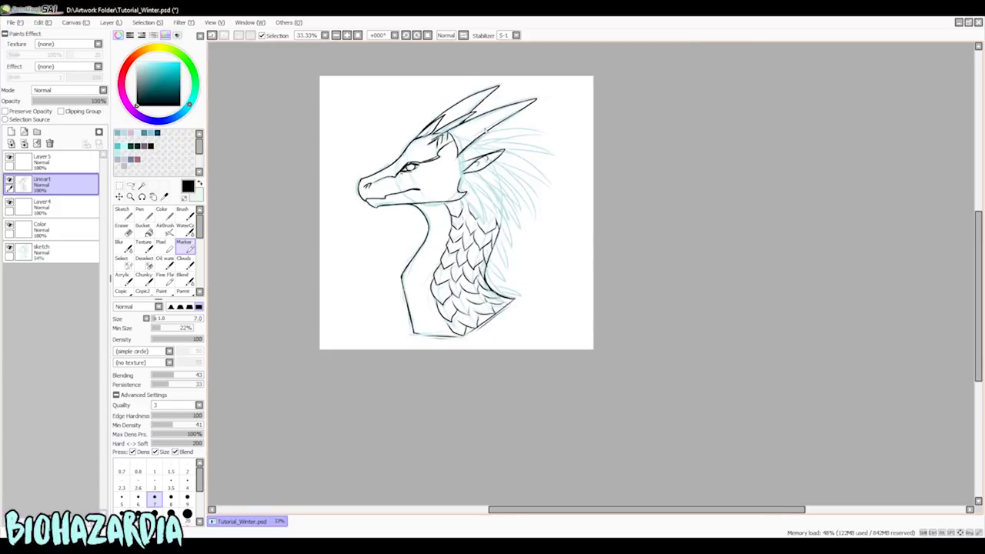
# - Lower the sketch layer's opacity to 40% and slightly further, and make Lineart the active layer again
pyautogui.scroll(1, 493, 137)
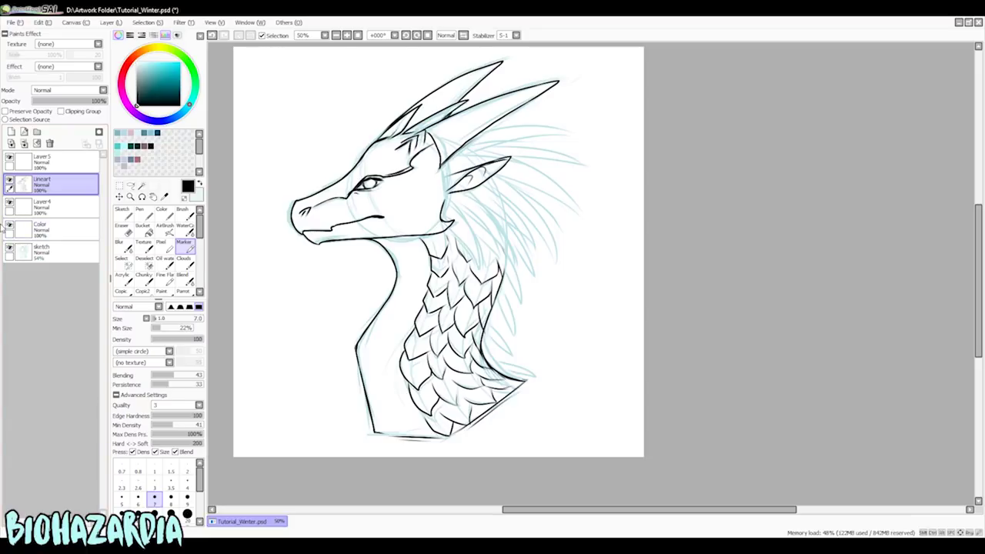
pyautogui.click(42, 252)
pyautogui.click(64, 101)
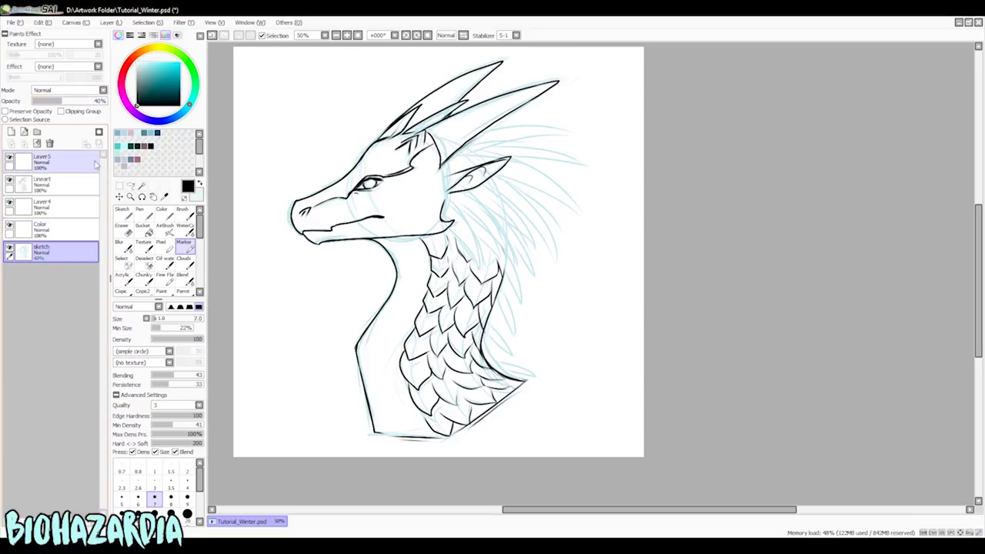
pyautogui.click(42, 184)
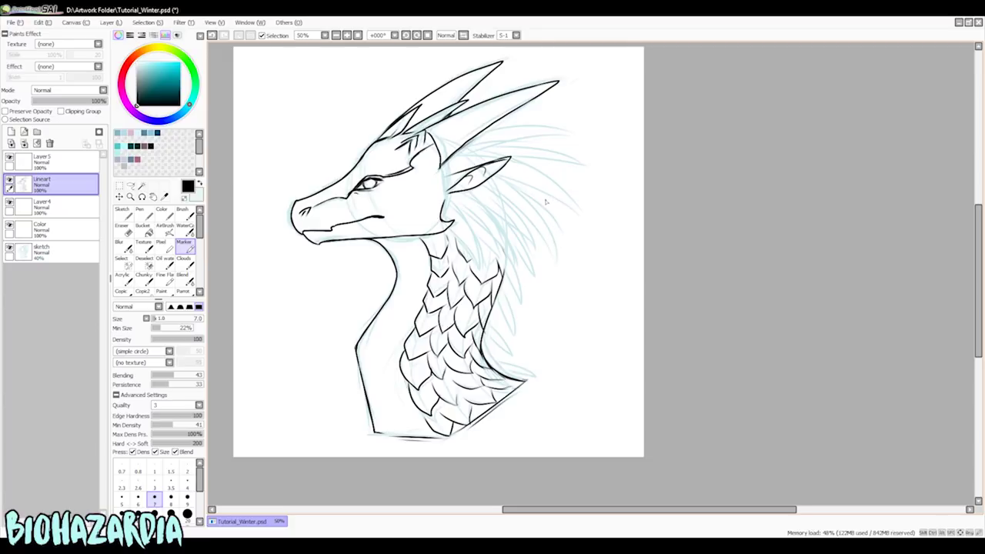
pyautogui.scroll(1, 545, 201)
pyautogui.click(42, 251)
pyautogui.click(55, 102)
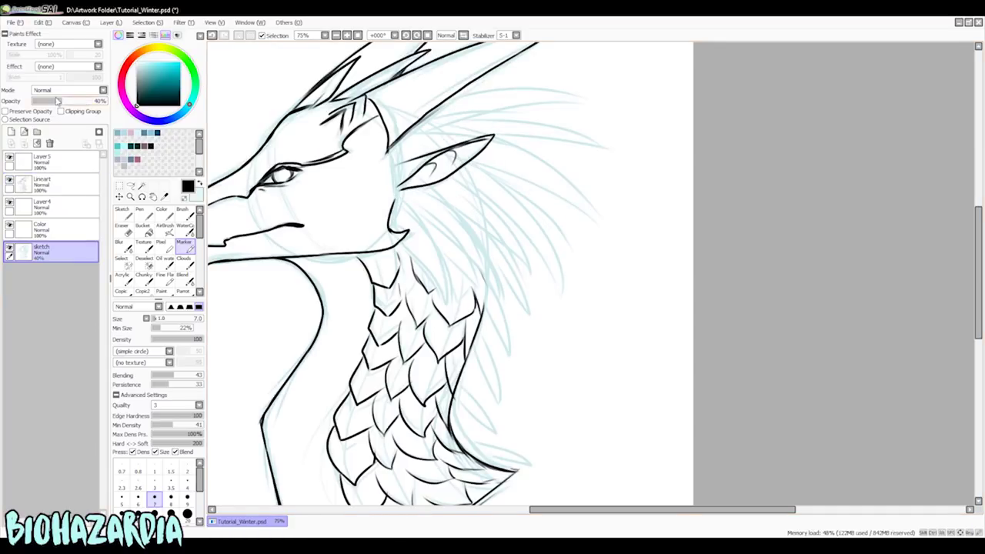
pyautogui.click(43, 185)
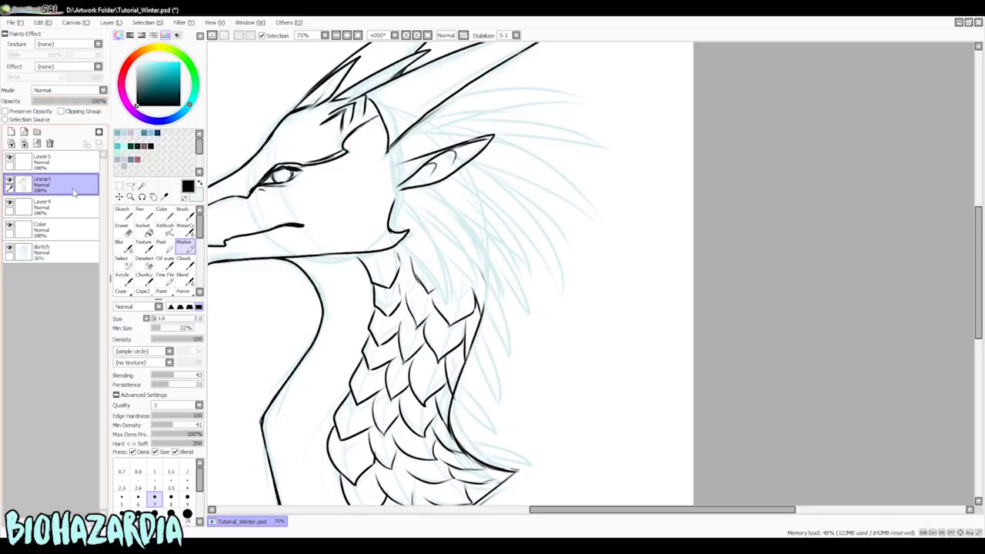
pyautogui.scroll(-1, 537, 202)
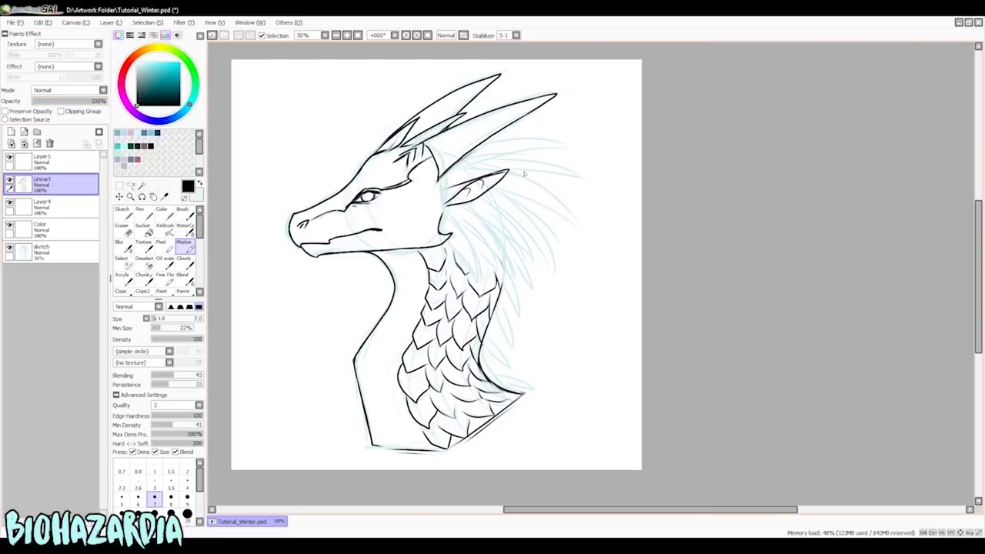
# - Thicken the brow ridge and upper muzzle lines and add short contour lines on the forehead
pyautogui.scroll(1, 388, 244)
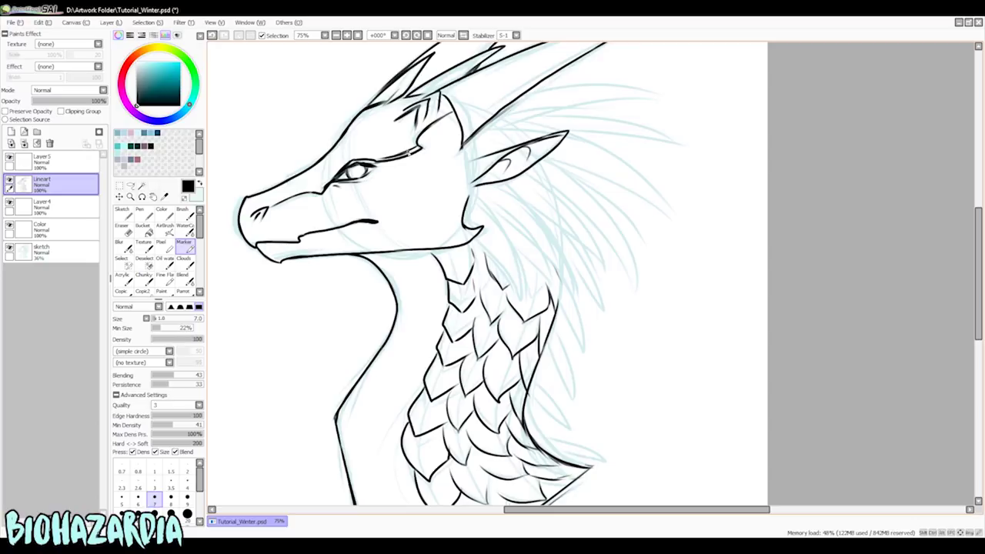
pyautogui.moveTo(416, 147)
pyautogui.mouseDown()
pyautogui.moveTo(438, 120)
pyautogui.moveTo(417, 144)
pyautogui.mouseUp()
pyautogui.moveTo(416, 141); pyautogui.dragTo(393, 158)
pyautogui.moveTo(322, 189)
pyautogui.mouseDown()
pyautogui.moveTo(332, 180)
pyautogui.moveTo(277, 201)
pyautogui.mouseUp()
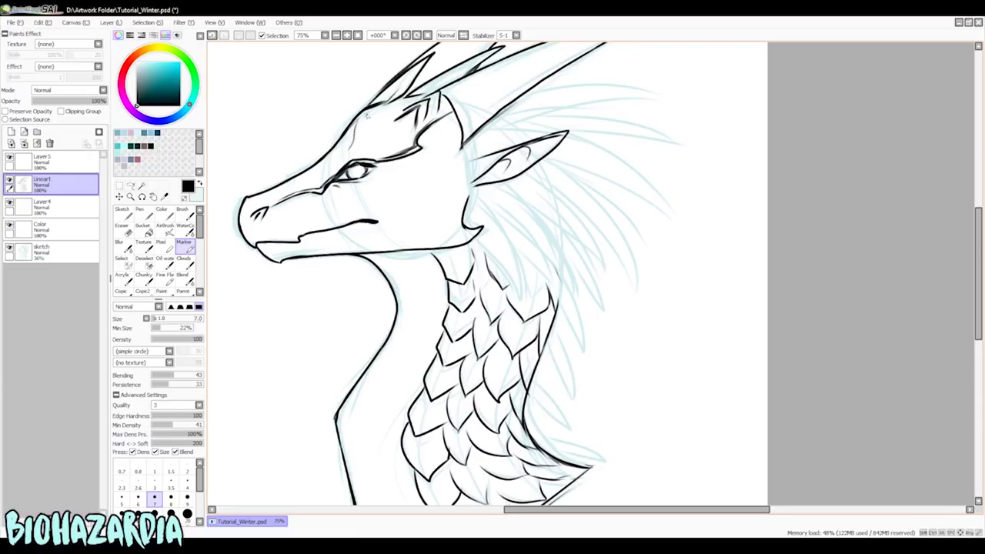
pyautogui.moveTo(369, 108)
pyautogui.mouseDown()
pyautogui.moveTo(364, 136)
pyautogui.moveTo(388, 134)
pyautogui.mouseUp()
pyautogui.scroll(-2, 518, 213)
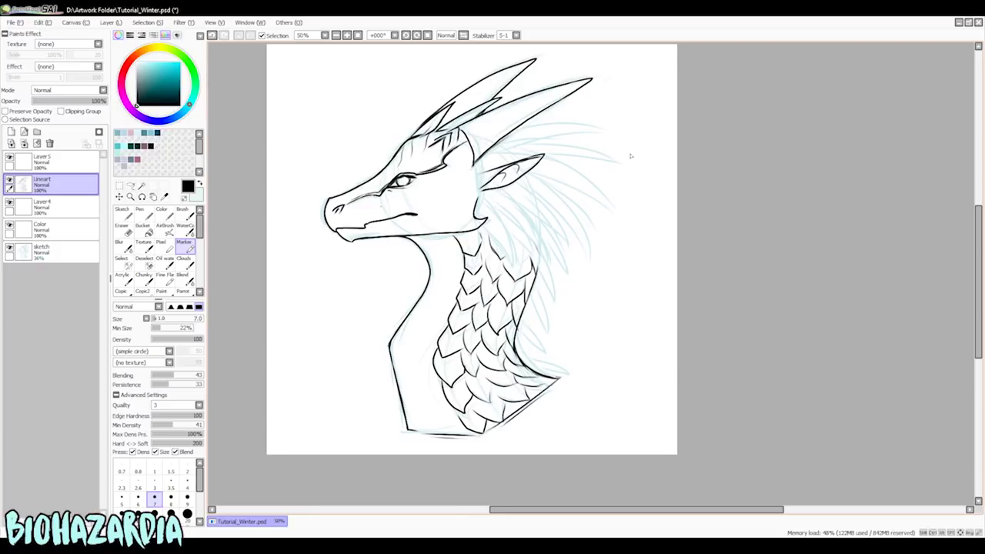
# - Ink the topmost long mane spike behind the near horn, redrawing its upper edge once
pyautogui.scroll(2, 619, 159)
pyautogui.scroll(-2, 547, 112)
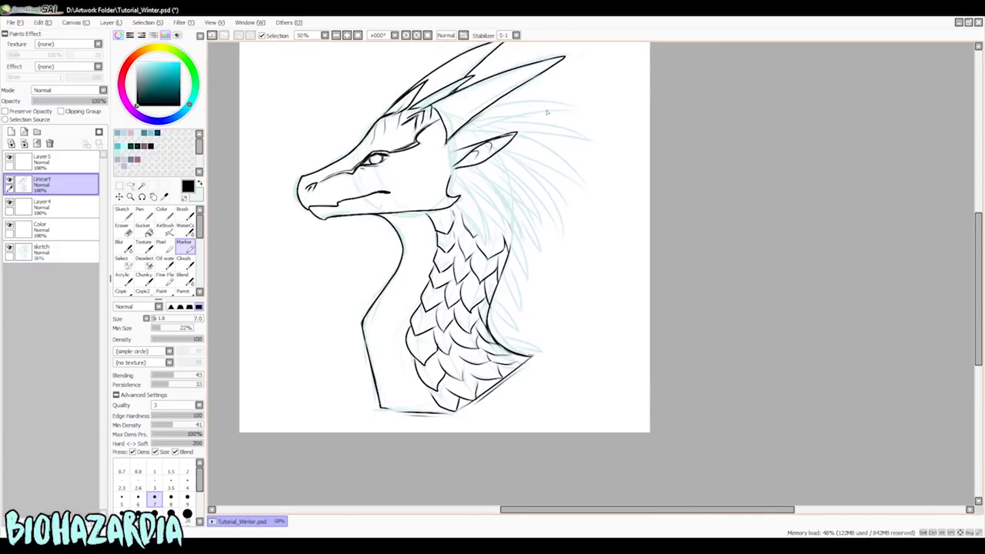
pyautogui.scroll(1, 547, 112)
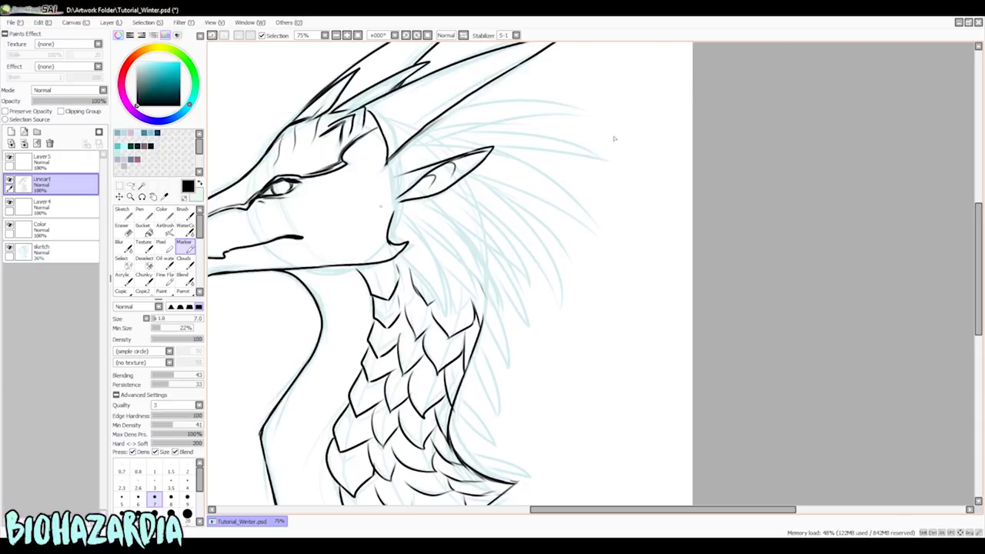
pyautogui.moveTo(452, 110); pyautogui.dragTo(583, 108)
pyautogui.hotkey('ctrl', 'z')
pyautogui.moveTo(451, 110)
pyautogui.mouseDown()
pyautogui.moveTo(591, 107)
pyautogui.moveTo(462, 125)
pyautogui.mouseUp()
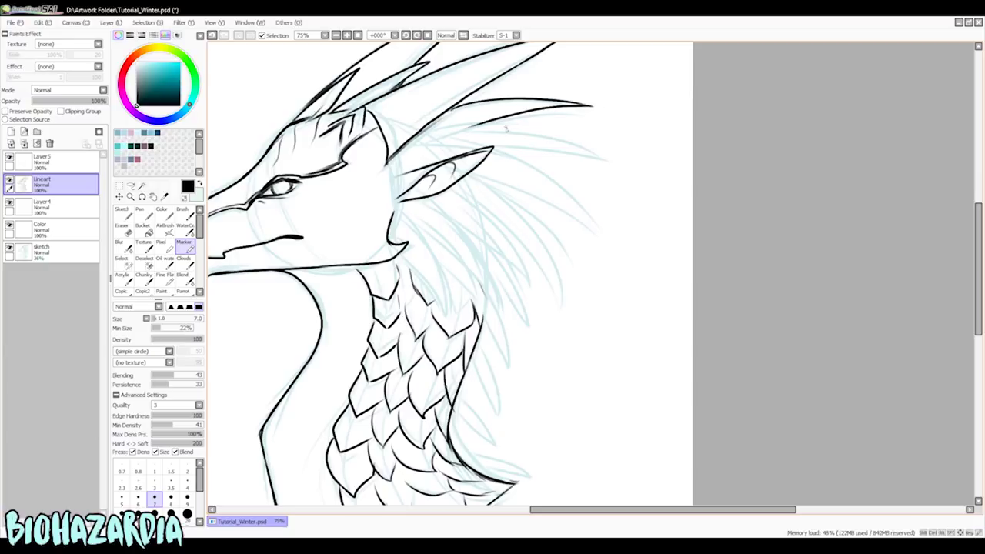
# - Ink the second long mane spike below the first, undoing and redrawing its curve until it follows the sketch
pyautogui.moveTo(435, 137); pyautogui.dragTo(608, 160)
pyautogui.hotkey('ctrl', 'z')
pyautogui.moveTo(465, 130)
pyautogui.mouseDown()
pyautogui.moveTo(548, 136)
pyautogui.moveTo(618, 160)
pyautogui.mouseUp()
pyautogui.hotkey('ctrl', 'z')
pyautogui.moveTo(466, 130)
pyautogui.mouseDown()
pyautogui.moveTo(555, 137)
pyautogui.moveTo(581, 157)
pyautogui.moveTo(624, 166)
pyautogui.mouseUp()
pyautogui.hotkey('ctrl', 'z')
pyautogui.hotkey('ctrl', 'z')
pyautogui.moveTo(462, 129)
pyautogui.mouseDown()
pyautogui.moveTo(514, 132)
pyautogui.moveTo(598, 158)
pyautogui.moveTo(483, 153)
pyautogui.mouseUp()
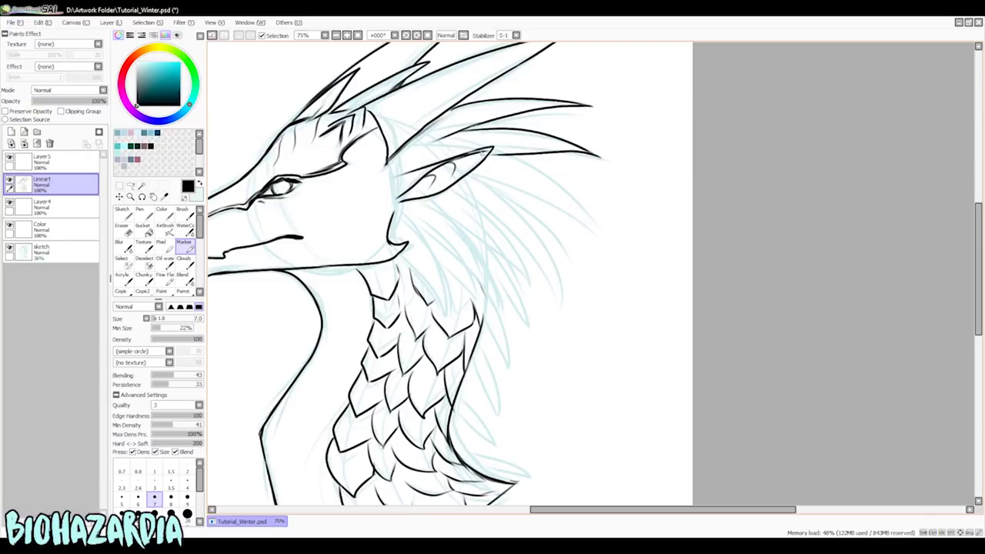
# - Ink the mane spike extending from behind the ear tip, undoing and retrying its edges and pointed end
pyautogui.moveTo(408, 150); pyautogui.dragTo(468, 144)
pyautogui.hotkey('ctrl', 'z')
pyautogui.moveTo(403, 150); pyautogui.dragTo(491, 150)
pyautogui.hotkey('ctrl', 'z')
pyautogui.moveTo(413, 145)
pyautogui.mouseDown()
pyautogui.moveTo(494, 153)
pyautogui.moveTo(564, 186)
pyautogui.mouseUp()
pyautogui.hotkey('ctrl', 'z')
pyautogui.moveTo(491, 152); pyautogui.dragTo(579, 202)
pyautogui.hotkey('ctrl', 'z')
pyautogui.moveTo(493, 155)
pyautogui.mouseDown()
pyautogui.moveTo(569, 196)
pyautogui.moveTo(527, 164)
pyautogui.moveTo(571, 195)
pyautogui.mouseUp()
pyautogui.hotkey('ctrl', 'z')
pyautogui.moveTo(597, 228)
pyautogui.mouseDown()
pyautogui.moveTo(500, 177)
pyautogui.moveTo(583, 216)
pyautogui.mouseUp()
pyautogui.hotkey('ctrl', 'z')
pyautogui.moveTo(548, 177); pyautogui.dragTo(583, 217)
# - Ink two mane spikes fanning out below the ear from behind the jaw
pyautogui.moveTo(397, 213)
pyautogui.mouseDown()
pyautogui.moveTo(449, 283)
pyautogui.moveTo(403, 240)
pyautogui.moveTo(448, 284)
pyautogui.mouseUp()
pyautogui.hotkey('ctrl', 'z')
pyautogui.hotkey('ctrl', 'z')
pyautogui.moveTo(403, 246); pyautogui.dragTo(450, 286)
pyautogui.moveTo(411, 200); pyautogui.dragTo(503, 275)
pyautogui.moveTo(502, 274); pyautogui.dragTo(435, 240)
# - Ink another mane spike just below the ear, above the previous two, redrawing its edges and tip
pyautogui.moveTo(451, 189)
pyautogui.mouseDown()
pyautogui.moveTo(494, 197)
pyautogui.moveTo(541, 236)
pyautogui.mouseUp()
pyautogui.hotkey('ctrl', 'z')
pyautogui.moveTo(447, 190)
pyautogui.mouseDown()
pyautogui.moveTo(537, 245)
pyautogui.moveTo(467, 225)
pyautogui.moveTo(539, 244)
pyautogui.mouseUp()
pyautogui.hotkey('ctrl', 'z')
pyautogui.hotkey('ctrl', 'z')
pyautogui.moveTo(453, 216); pyautogui.dragTo(540, 250)
pyautogui.hotkey('ctrl', 'z')
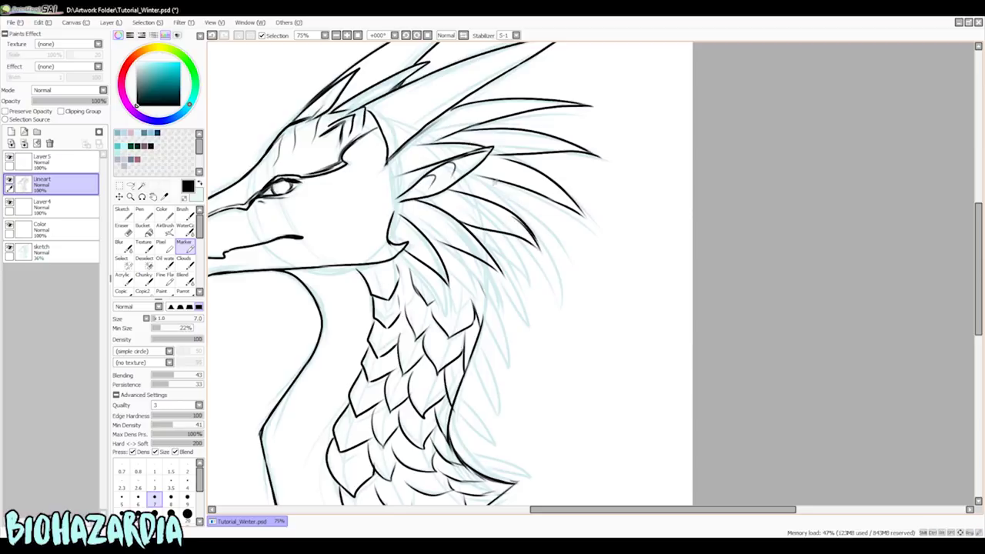
pyautogui.hotkey('ctrl', 'z')
pyautogui.hotkey('ctrl', 'z')
pyautogui.moveTo(528, 228); pyautogui.dragTo(546, 251)
# - Ink a mane spike filling the gap between the ear-tip spike and the ones below, undoing stray strokes
pyautogui.moveTo(471, 176)
pyautogui.mouseDown()
pyautogui.moveTo(549, 202)
pyautogui.moveTo(568, 221)
pyautogui.mouseUp()
pyautogui.moveTo(566, 221)
pyautogui.mouseDown()
pyautogui.moveTo(477, 199)
pyautogui.moveTo(536, 187)
pyautogui.moveTo(541, 195)
pyautogui.moveTo(487, 179)
pyautogui.moveTo(508, 208)
pyautogui.mouseUp()
pyautogui.hotkey('ctrl', 'z')
pyautogui.hotkey('ctrl', 'z')
# - Erase the stray line above the ear and the overlapping mane line just behind the ear tip
pyautogui.press('e')
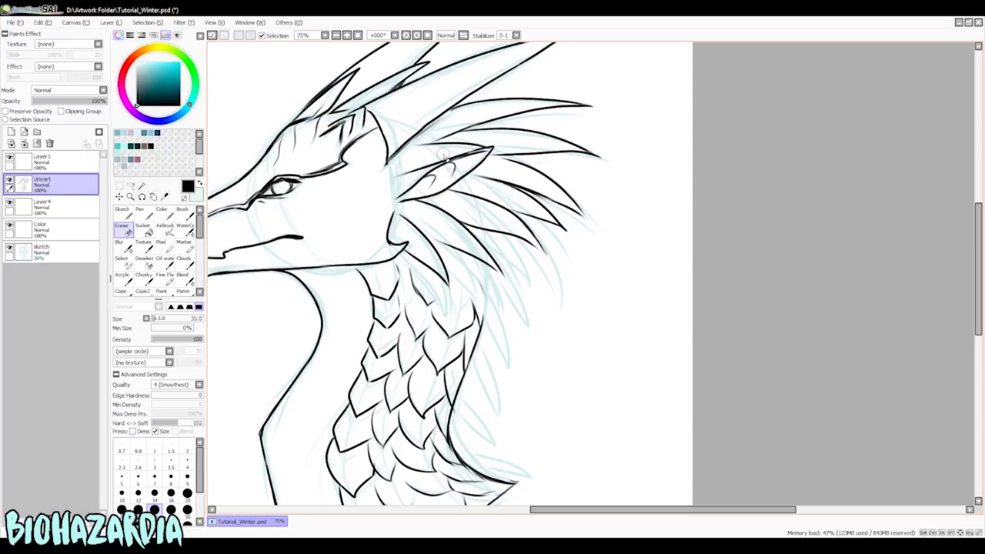
pyautogui.moveTo(478, 143); pyautogui.dragTo(423, 145)
pyautogui.moveTo(485, 171); pyautogui.dragTo(514, 181)
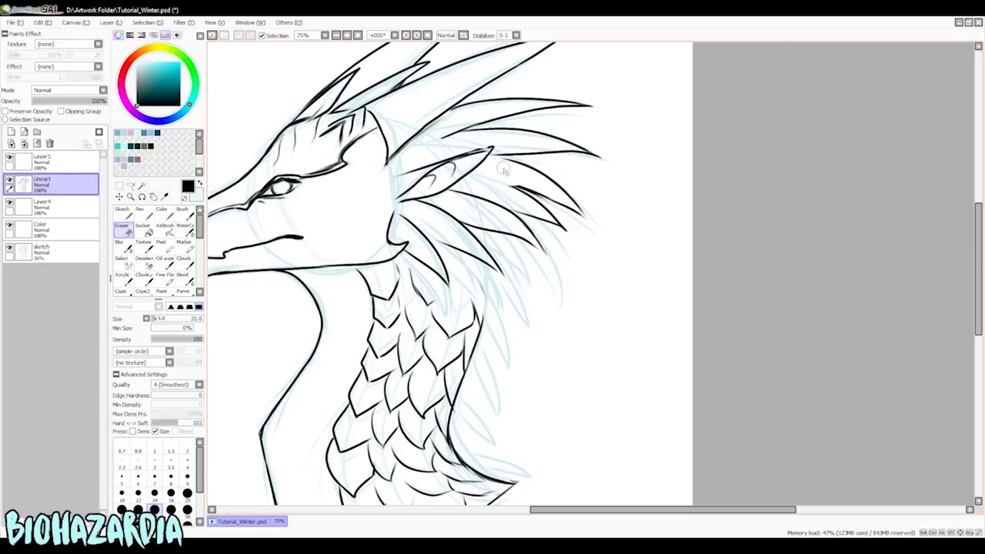
# - Redraw the mane strand above the ear and add a short spike behind the ear tip with the Marker
pyautogui.press('m')
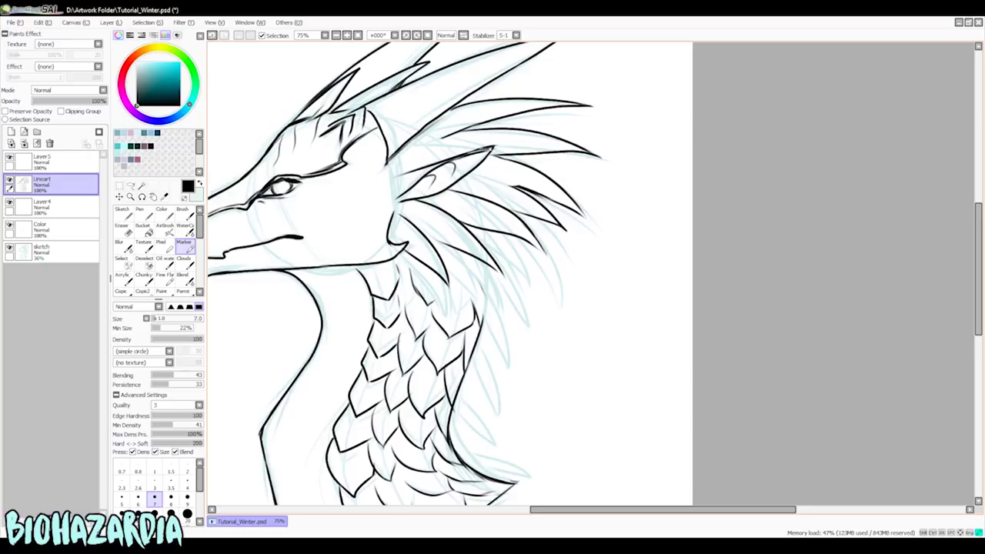
pyautogui.moveTo(461, 152)
pyautogui.mouseDown()
pyautogui.moveTo(412, 149)
pyautogui.moveTo(471, 150)
pyautogui.mouseUp()
pyautogui.hotkey('ctrl', 'z')
pyautogui.hotkey('ctrl', 'z')
pyautogui.moveTo(406, 152); pyautogui.dragTo(467, 152)
pyautogui.hotkey('ctrl', 'z')
pyautogui.moveTo(404, 152)
pyautogui.mouseDown()
pyautogui.moveTo(467, 151)
pyautogui.moveTo(524, 184)
pyautogui.moveTo(455, 177)
pyautogui.moveTo(525, 184)
pyautogui.moveTo(470, 181)
pyautogui.mouseUp()
pyautogui.hotkey('ctrl', 'z')
pyautogui.hotkey('ctrl', 'z')
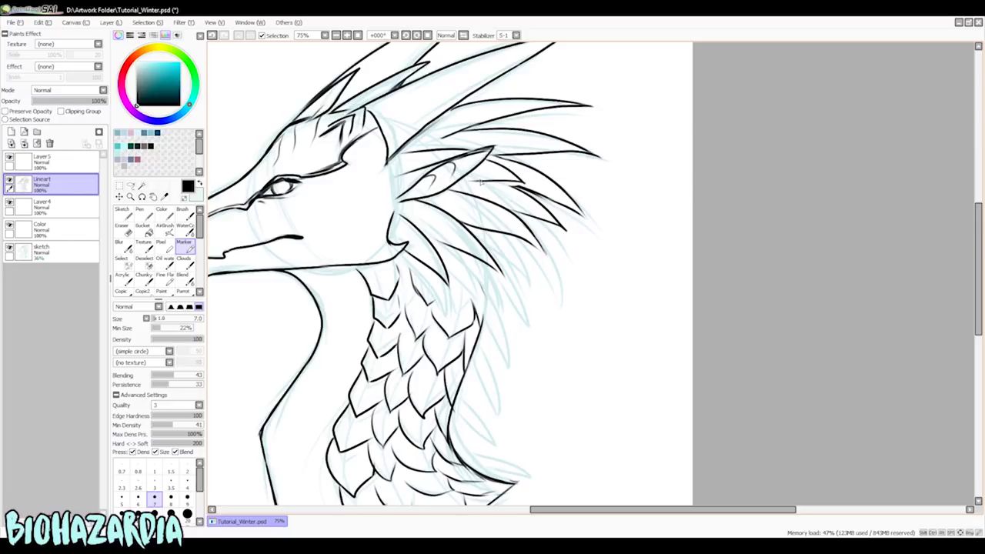
# - Refine the short spike behind the ear and extend the second mane spike's upper edge toward the head
pyautogui.hotkey('ctrl', 'z')
pyautogui.hotkey('ctrl', 'z')
pyautogui.moveTo(401, 156)
pyautogui.mouseDown()
pyautogui.moveTo(470, 152)
pyautogui.moveTo(529, 185)
pyautogui.moveTo(481, 185)
pyautogui.moveTo(496, 175)
pyautogui.mouseUp()
pyautogui.hotkey('ctrl', 'z')
pyautogui.moveTo(460, 132); pyautogui.dragTo(427, 145)
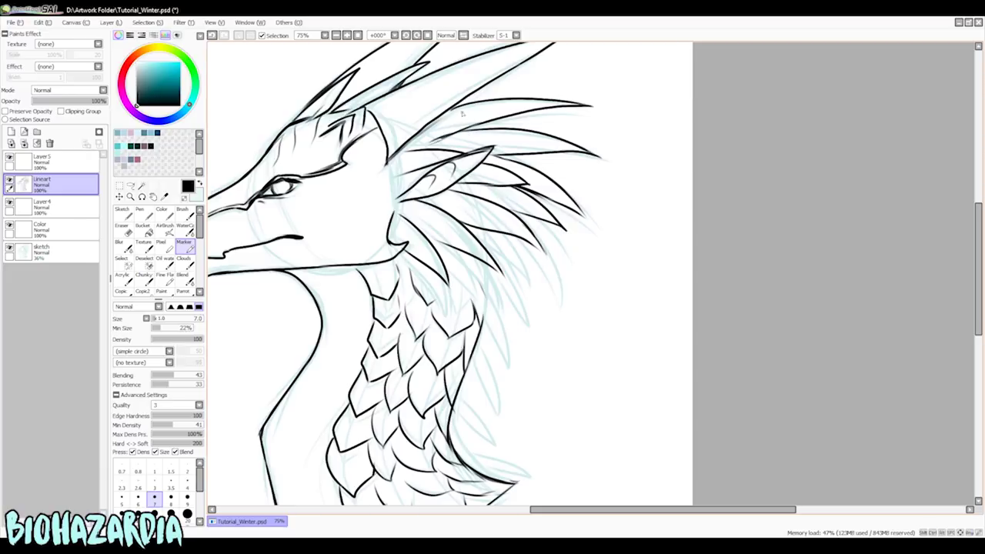
# - Ink a thin detail line at the lower horn's base and a short strand in the mane spike below it, undoing stray strokes
pyautogui.hotkey('ctrl', 'z')
pyautogui.moveTo(462, 133)
pyautogui.mouseDown()
pyautogui.moveTo(432, 142)
pyautogui.moveTo(463, 84)
pyautogui.mouseUp()
pyautogui.hotkey('ctrl', 'z')
pyautogui.moveTo(401, 128); pyautogui.dragTo(459, 94)
pyautogui.hotkey('ctrl', 'z')
pyautogui.moveTo(394, 133); pyautogui.dragTo(456, 93)
pyautogui.moveTo(432, 132); pyautogui.dragTo(485, 111)
pyautogui.hotkey('ctrl', 'z')
pyautogui.moveTo(428, 139); pyautogui.dragTo(467, 117)
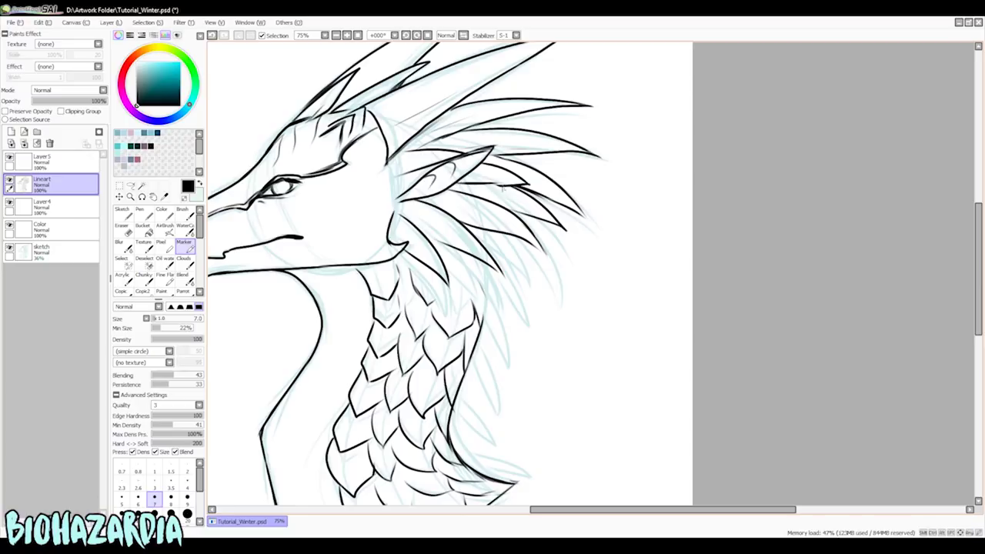
# - Rework the lower edge of the short spike behind the ear tip with the Marker, undoing stray strokes
pyautogui.hotkey('ctrl', 'z')
pyautogui.moveTo(466, 183)
pyautogui.mouseDown()
pyautogui.moveTo(513, 185)
pyautogui.moveTo(481, 187)
pyautogui.mouseUp()
pyautogui.press('e')
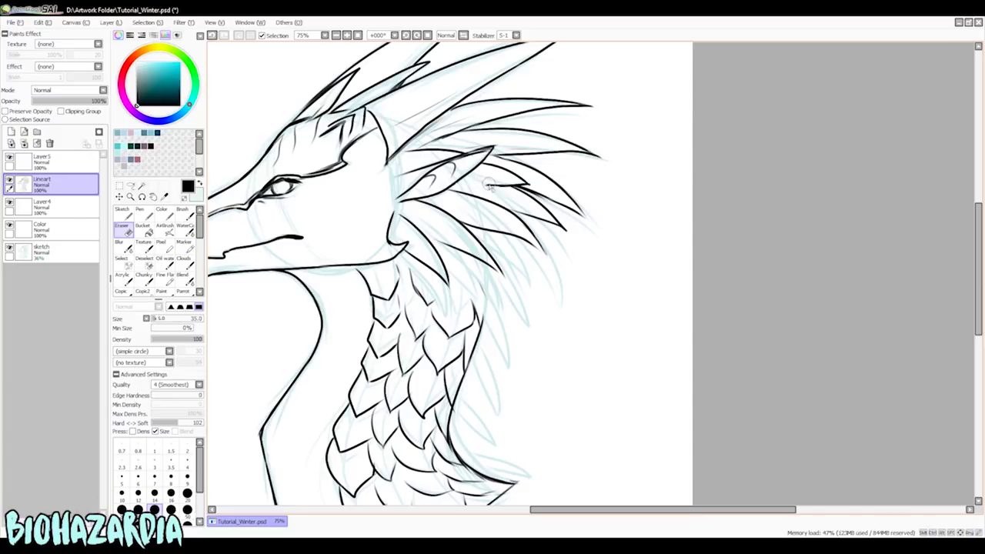
pyautogui.press('m')
pyautogui.moveTo(466, 183); pyautogui.dragTo(515, 185)
pyautogui.hotkey('ctrl', 'z')
pyautogui.hotkey('ctrl', 'z')
pyautogui.moveTo(499, 184); pyautogui.dragTo(516, 187)
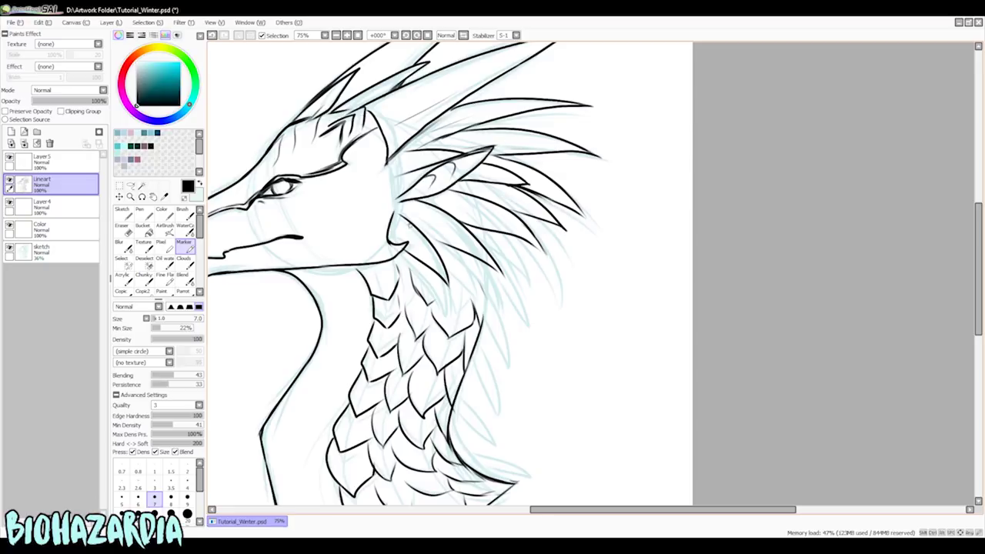
pyautogui.hotkey('ctrl', 'z')
pyautogui.hotkey('ctrl', 'z')
# - Ink the lower mane spikes behind the jaw, extending them over the top of the neck's back
pyautogui.moveTo(422, 233)
pyautogui.mouseDown()
pyautogui.moveTo(473, 251)
pyautogui.moveTo(486, 298)
pyautogui.mouseUp()
pyautogui.hotkey('ctrl', 'z')
pyautogui.moveTo(454, 246); pyautogui.dragTo(488, 309)
pyautogui.hotkey('ctrl', 'z')
pyautogui.moveTo(450, 248); pyautogui.dragTo(487, 301)
pyautogui.moveTo(497, 239); pyautogui.dragTo(537, 296)
pyautogui.moveTo(496, 273); pyautogui.dragTo(515, 329)
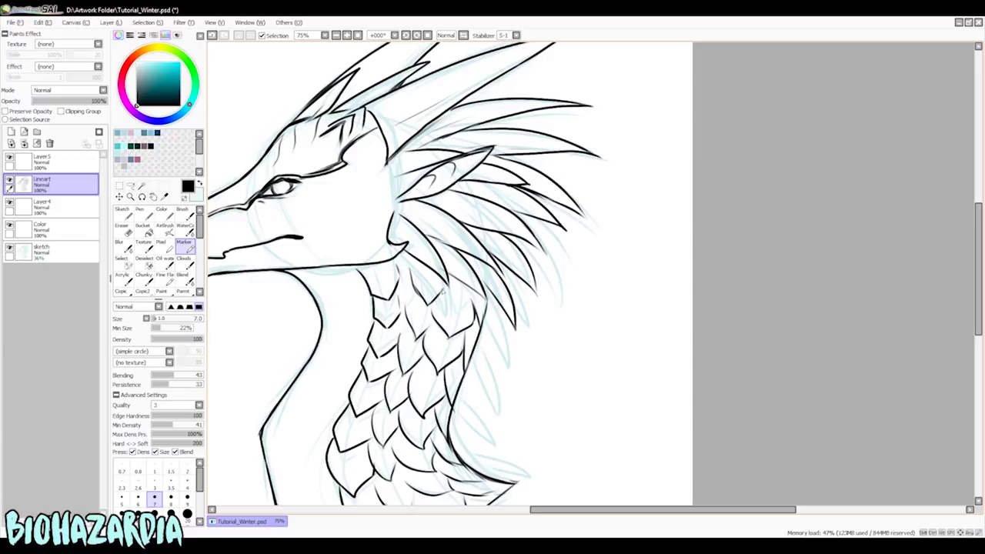
pyautogui.moveTo(405, 255)
pyautogui.mouseDown()
pyautogui.moveTo(433, 281)
pyautogui.moveTo(471, 293)
pyautogui.moveTo(476, 282)
pyautogui.moveTo(449, 297)
pyautogui.moveTo(477, 300)
pyautogui.mouseUp()
pyautogui.hotkey('ctrl', 'z')
pyautogui.hotkey('ctrl', 'z')
pyautogui.hotkey('ctrl', 'z')
# - Ink three curved, pointed spikes one below another along the back of the neck, following the sketch
pyautogui.moveTo(489, 308); pyautogui.dragTo(508, 370)
pyautogui.moveTo(508, 368)
pyautogui.mouseDown()
pyautogui.moveTo(485, 312)
pyautogui.moveTo(502, 334)
pyautogui.moveTo(507, 371)
pyautogui.mouseUp()
pyautogui.hotkey('ctrl', 'z')
pyautogui.hotkey('ctrl', 'z')
pyautogui.moveTo(507, 369)
pyautogui.mouseDown()
pyautogui.moveTo(488, 324)
pyautogui.moveTo(482, 357)
pyautogui.moveTo(487, 311)
pyautogui.moveTo(509, 371)
pyautogui.mouseUp()
pyautogui.hotkey('ctrl', 'z')
pyautogui.hotkey('ctrl', 'z')
pyautogui.moveTo(508, 371); pyautogui.dragTo(481, 320)
pyautogui.moveTo(478, 347); pyautogui.dragTo(499, 411)
pyautogui.moveTo(497, 409); pyautogui.dragTo(472, 356)
pyautogui.moveTo(459, 392)
pyautogui.mouseDown()
pyautogui.moveTo(495, 442)
pyautogui.moveTo(458, 412)
pyautogui.mouseUp()
# - Ink the lowest spike at the back base of the neck, redrawing its upper edge, tip and lower edge
pyautogui.moveTo(458, 452)
pyautogui.mouseDown()
pyautogui.moveTo(522, 470)
pyautogui.moveTo(479, 466)
pyautogui.mouseUp()
pyautogui.hotkey('ctrl', 'z')
pyautogui.hotkey('ctrl', 'z')
pyautogui.moveTo(458, 453); pyautogui.dragTo(530, 471)
pyautogui.moveTo(528, 472)
pyautogui.mouseDown()
pyautogui.moveTo(471, 464)
pyautogui.moveTo(532, 476)
pyautogui.mouseUp()
pyautogui.hotkey('ctrl', 'z')
pyautogui.hotkey('ctrl', 'z')
pyautogui.moveTo(531, 475)
pyautogui.mouseDown()
pyautogui.moveTo(478, 469)
pyautogui.moveTo(466, 451)
pyautogui.moveTo(513, 468)
pyautogui.mouseUp()
pyautogui.hotkey('ctrl', 'z')
pyautogui.hotkey('ctrl', 'z')
pyautogui.moveTo(512, 467); pyautogui.dragTo(464, 460)
# - Draw a black biohazard symbol as a signature beside the neck's base using the Marker at size 14
pyautogui.rightClick(398, 338)
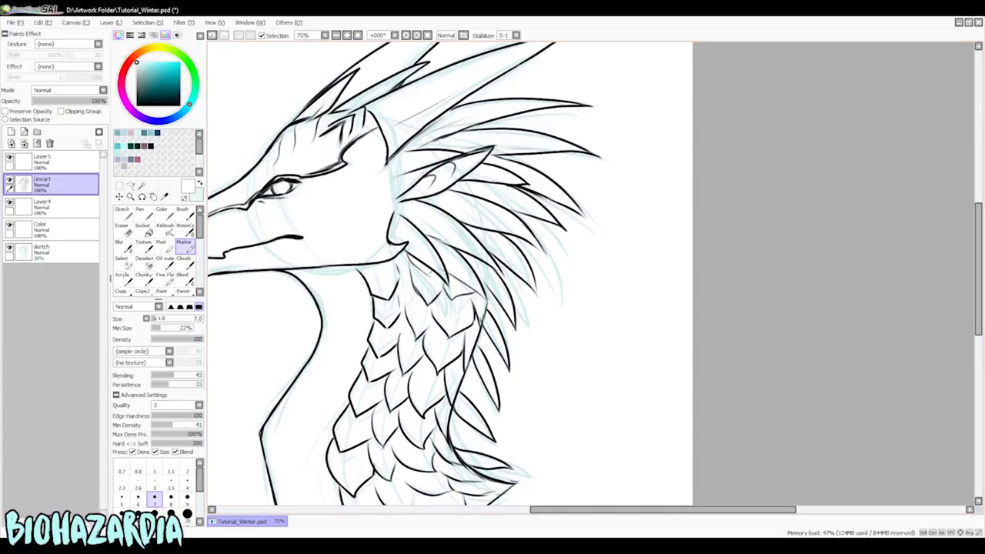
pyautogui.scroll(-2, 690, 216)
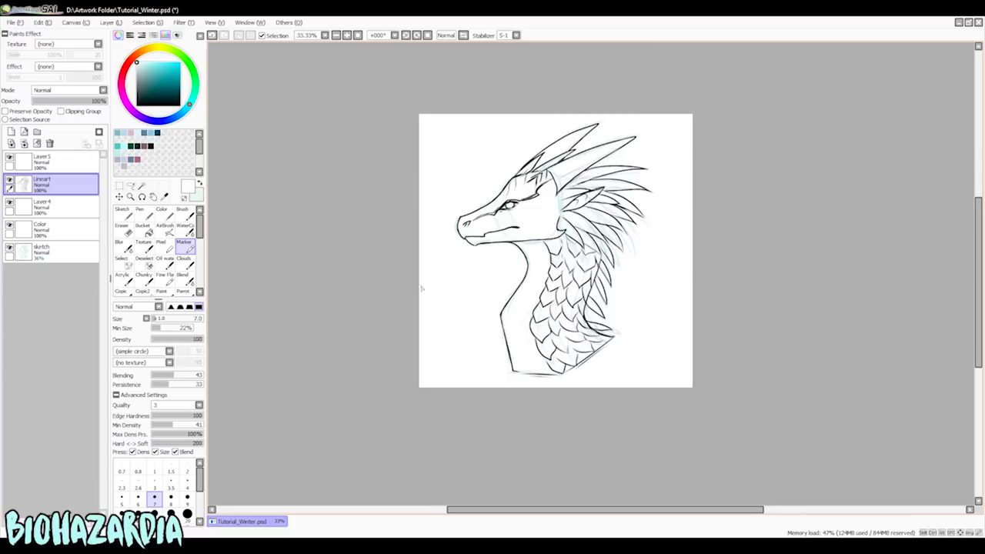
pyautogui.scroll(1, 466, 279)
pyautogui.scroll(2, 731, 422)
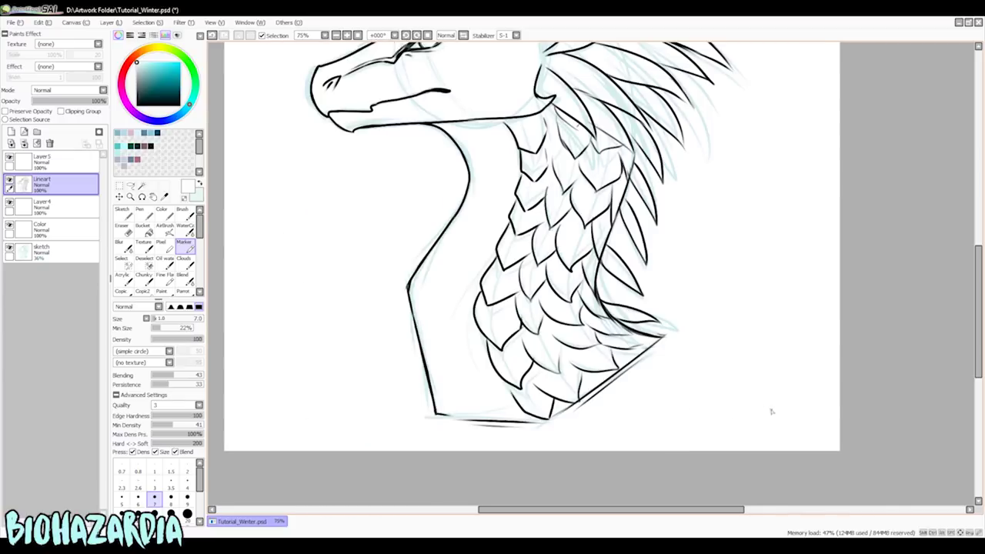
pyautogui.press(']')
pyautogui.press(']')
pyautogui.press(']')
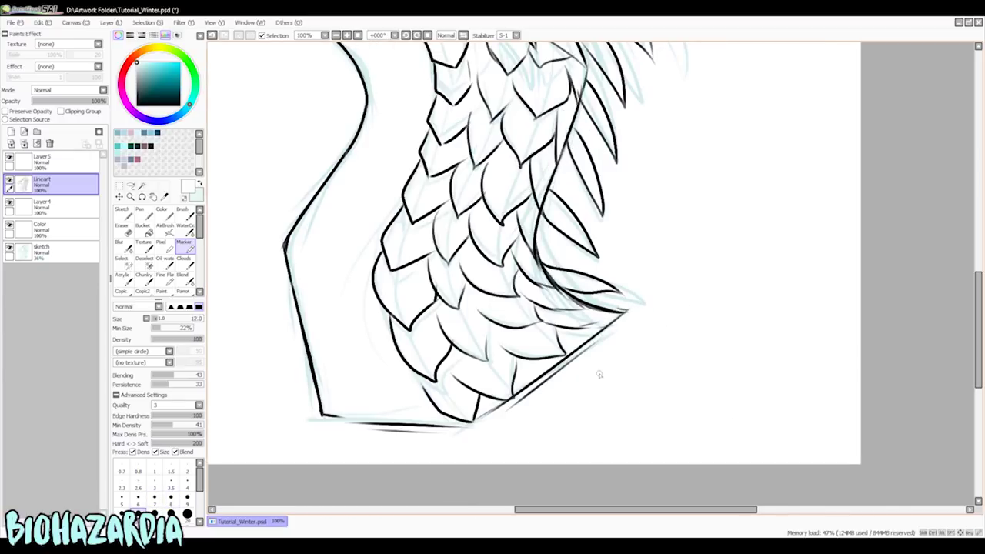
pyautogui.hotkey('ctrl', 'z')
pyautogui.moveTo(143, 99); pyautogui.dragTo(95, 160)
pyautogui.press(']')
pyautogui.press(']')
pyautogui.hotkey('ctrl', 'z')
pyautogui.moveTo(601, 373)
pyautogui.mouseDown()
pyautogui.moveTo(633, 367)
pyautogui.moveTo(618, 391)
pyautogui.moveTo(592, 399)
pyautogui.moveTo(631, 416)
pyautogui.moveTo(656, 407)
pyautogui.moveTo(646, 393)
pyautogui.moveTo(624, 387)
pyautogui.moveTo(590, 397)
pyautogui.mouseUp()
# - Hide the sketch layer and move the Lineart layer above Layer5
pyautogui.scroll(-2, 622, 389)
pyautogui.click(9, 246)
pyautogui.scroll(-1, 592, 264)
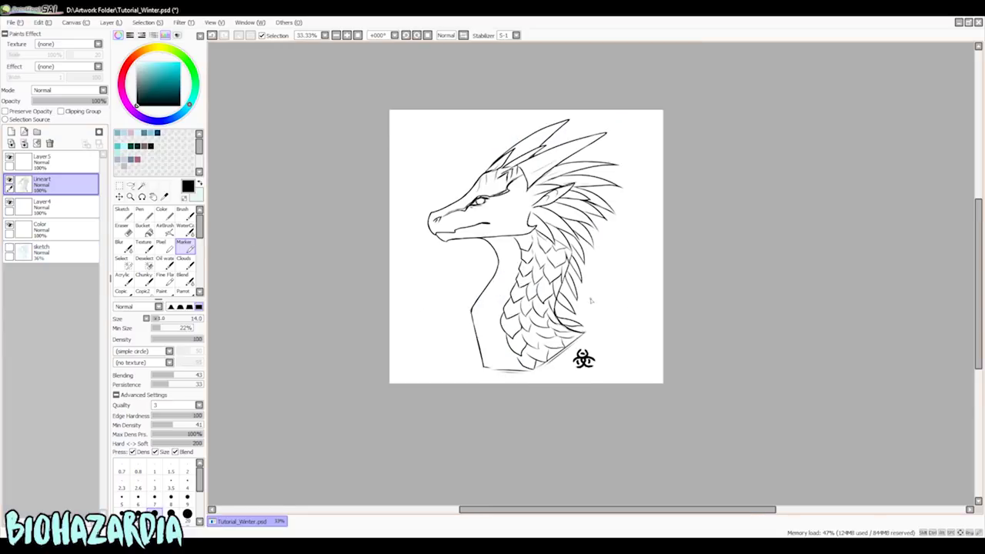
pyautogui.scroll(1, 599, 277)
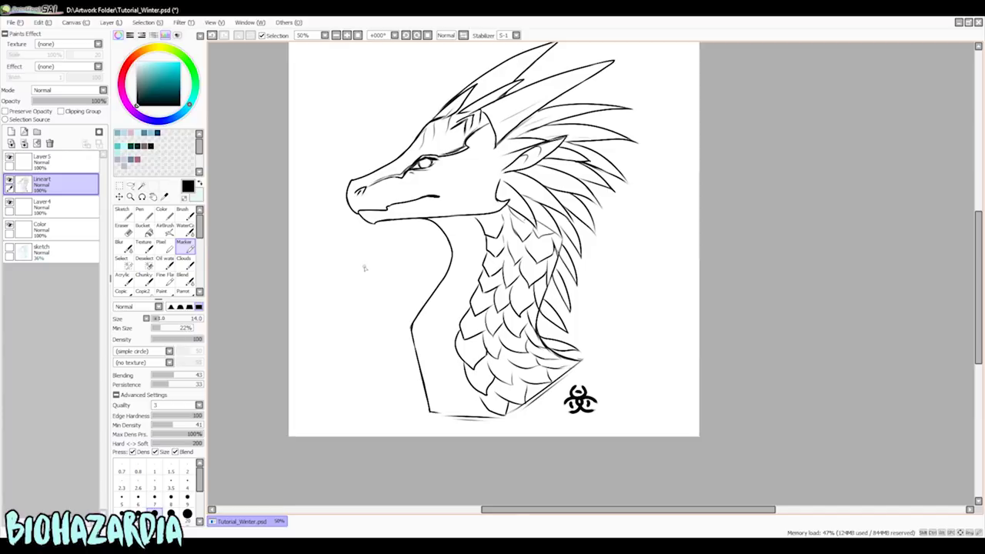
pyautogui.scroll(-1, 435, 299)
pyautogui.scroll(1, 434, 299)
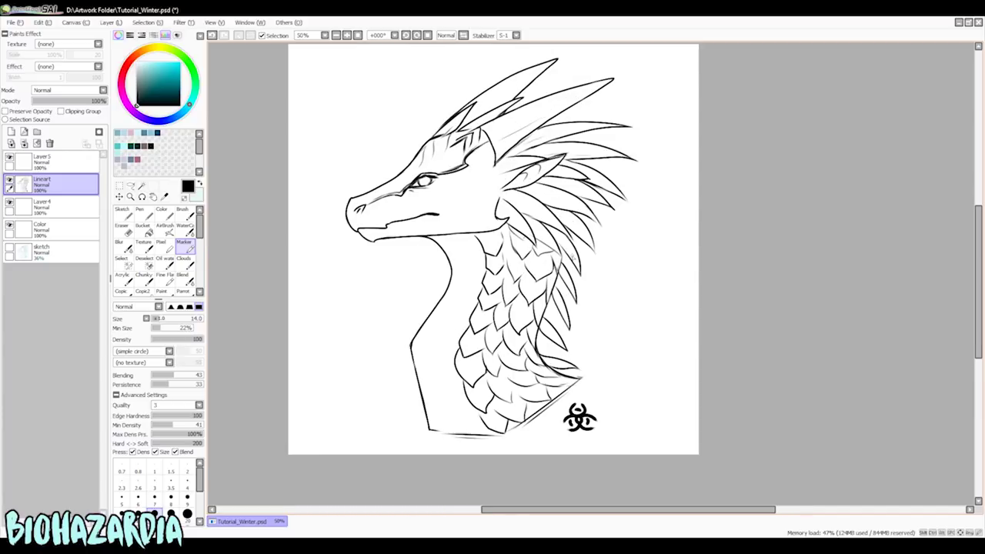
pyautogui.scroll(-1, 503, 235)
pyautogui.scroll(1, 498, 206)
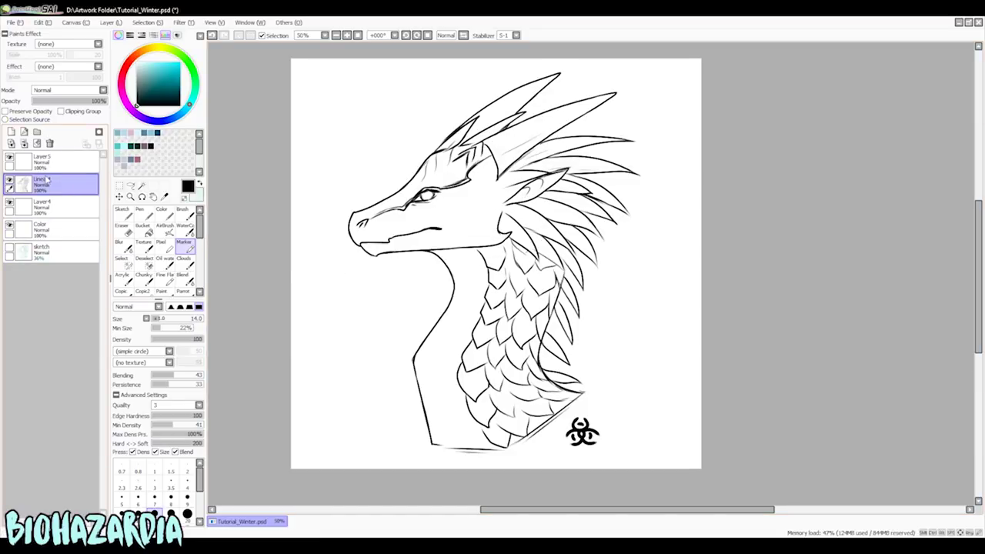
pyautogui.moveTo(50, 189); pyautogui.dragTo(53, 163)
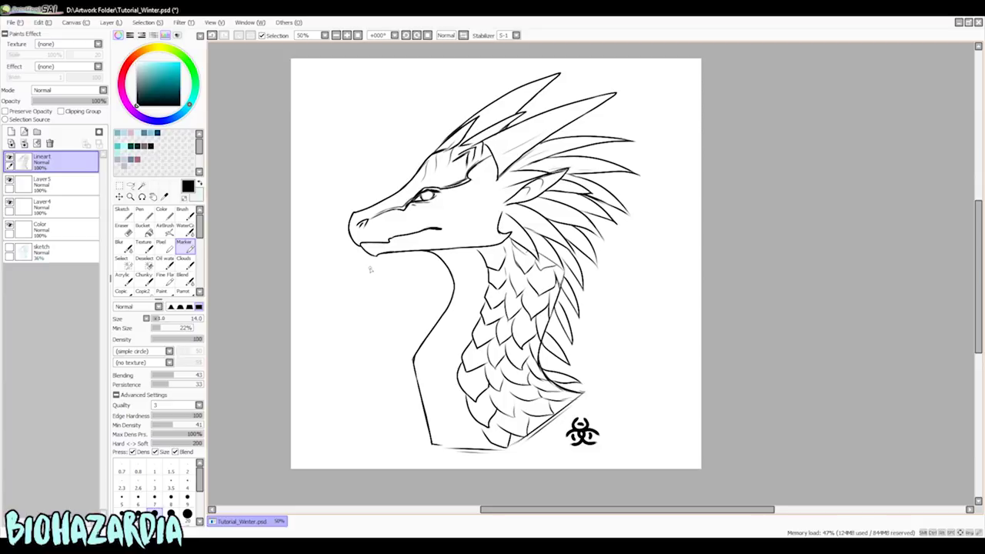
# - Fill the whole Color layer with dark blue using the Bucket
pyautogui.click(73, 234)
pyautogui.moveTo(167, 87)
pyautogui.mouseDown()
pyautogui.moveTo(158, 90)
pyautogui.moveTo(155, 74)
pyautogui.moveTo(162, 80)
pyautogui.mouseUp()
pyautogui.click(172, 118)
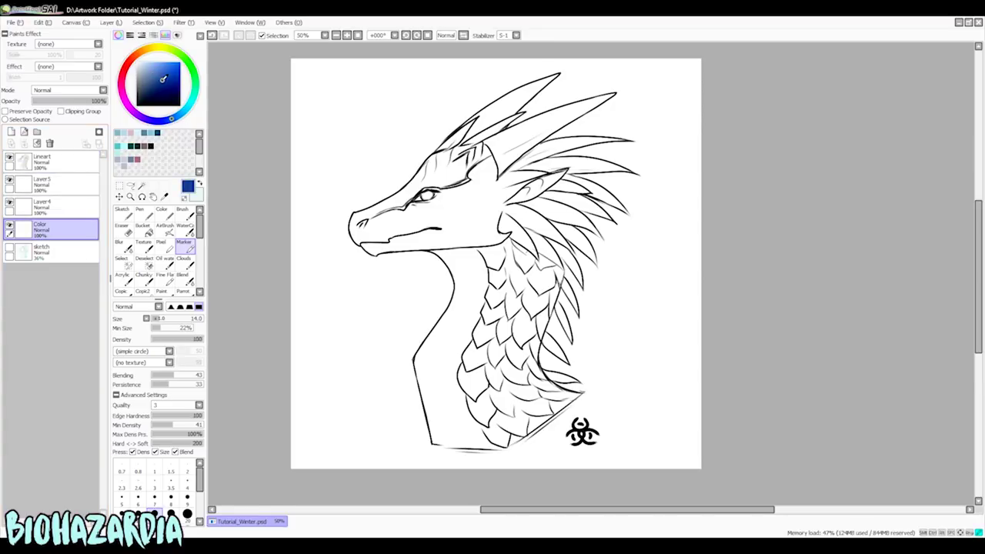
pyautogui.click(144, 231)
pyautogui.click(370, 296)
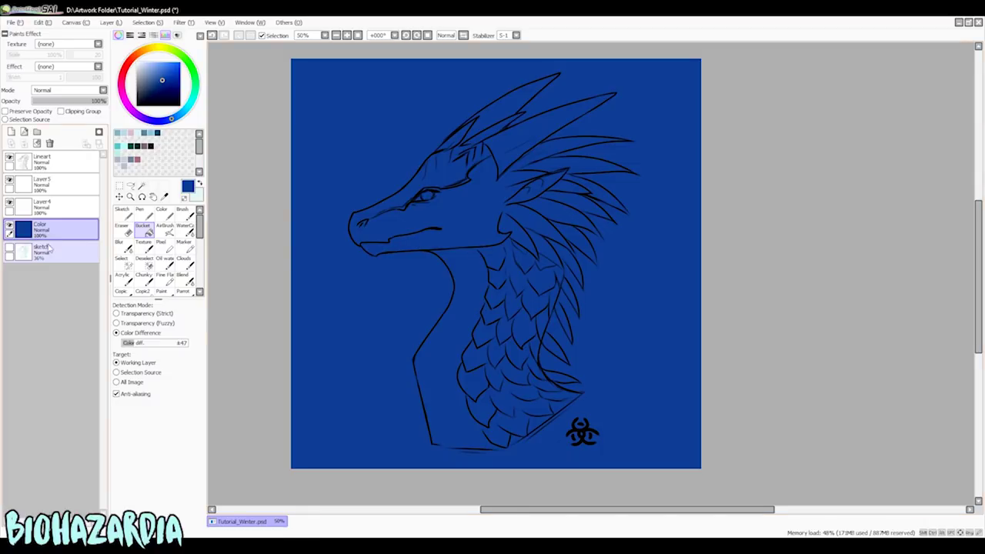
# - Select the area outside the dragon on the Lineart layer with the Magic Wand and invert the selection
pyautogui.click(46, 162)
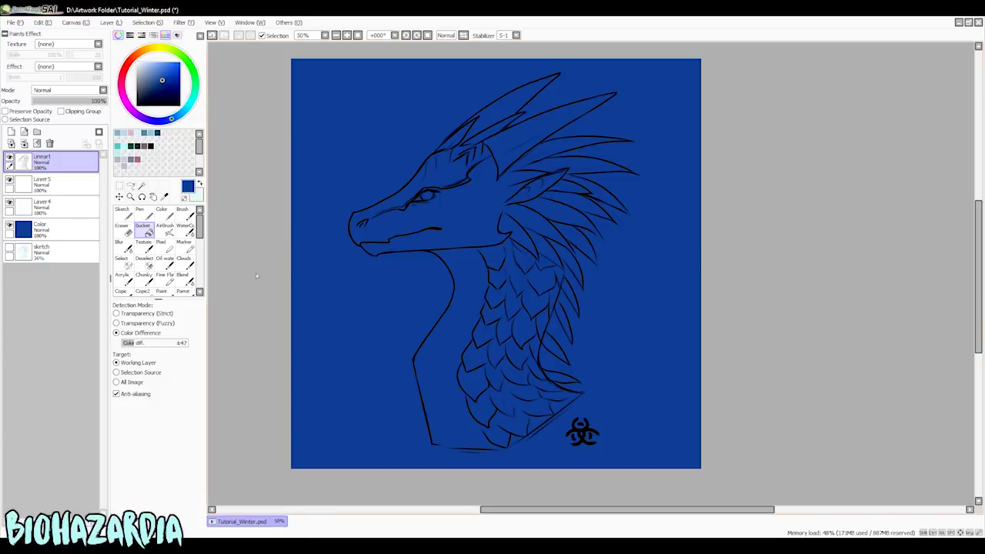
pyautogui.click(141, 187)
pyautogui.click(368, 117)
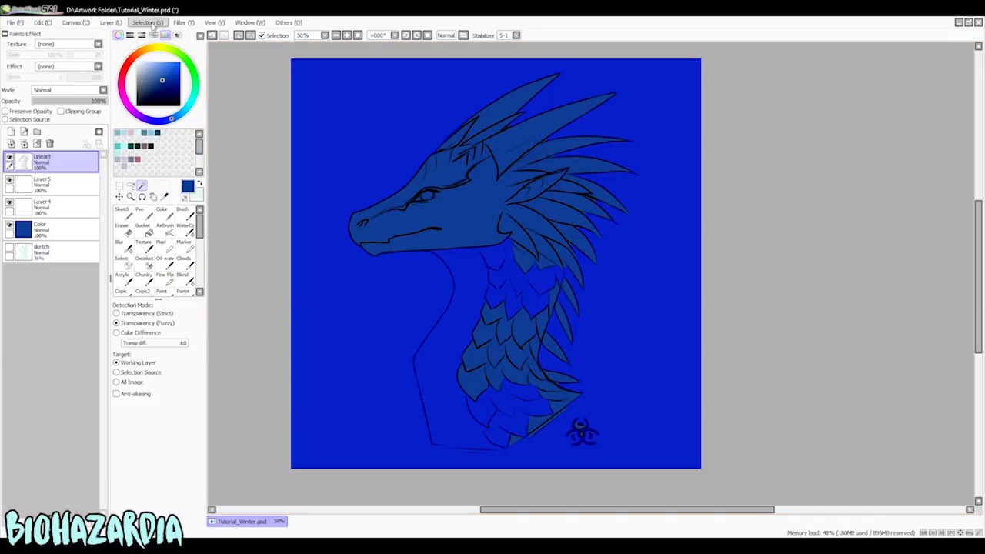
pyautogui.hotkey('ctrl', 'i')
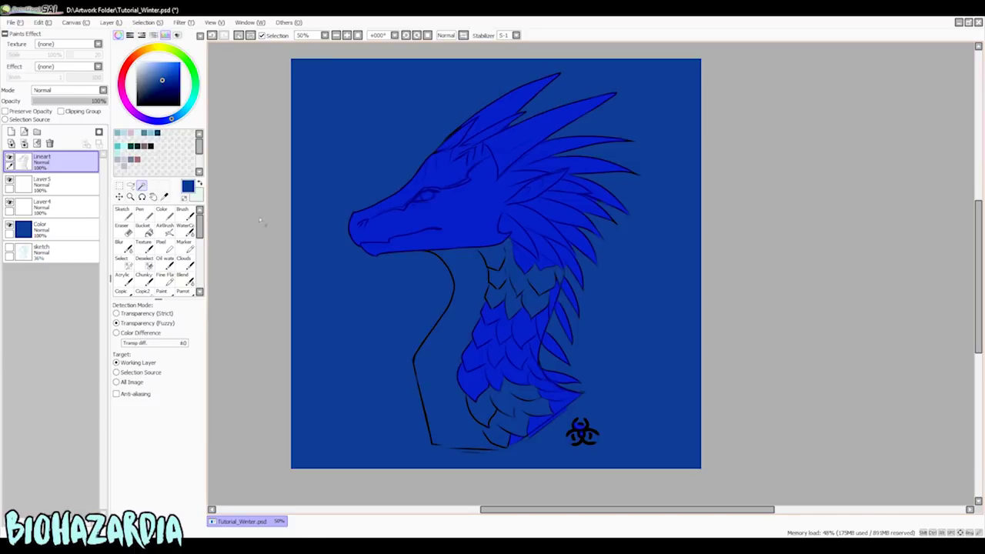
# - Fill the selected dragon areas with pale bluish white on Layer4 using the Bucket, and clear the selection
pyautogui.press('x')
pyautogui.moveTo(138, 64); pyautogui.dragTo(139, 66)
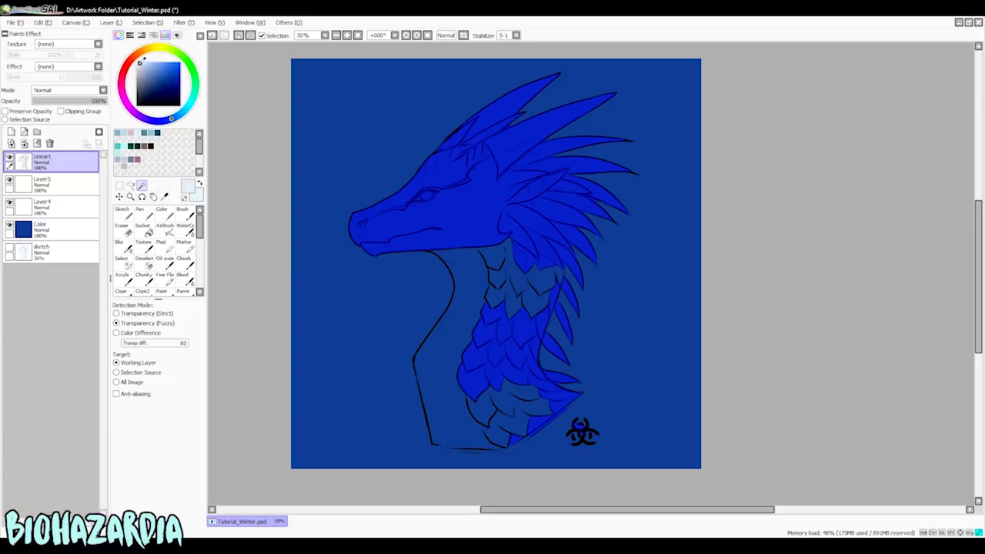
pyautogui.click(144, 229)
pyautogui.click(85, 209)
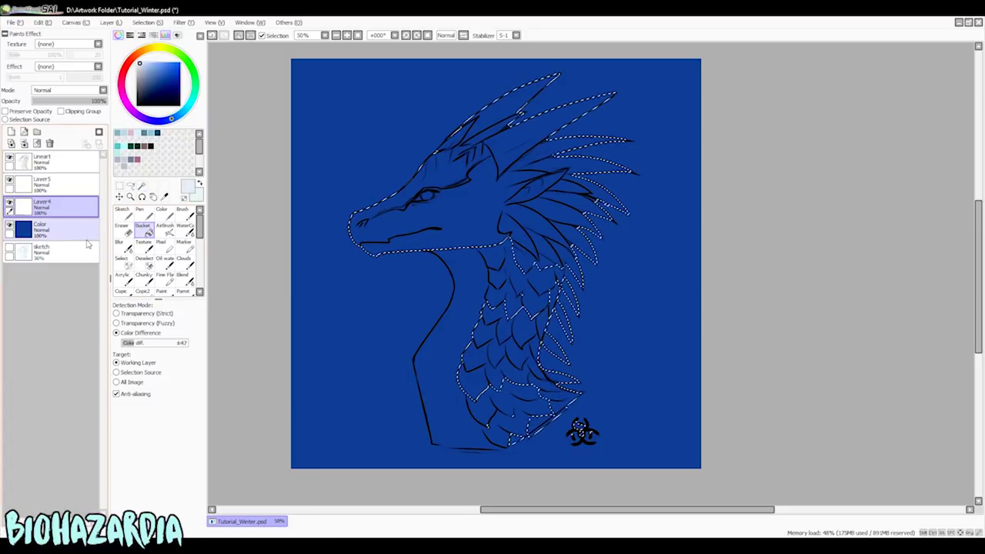
pyautogui.click(589, 227)
pyautogui.click(504, 342)
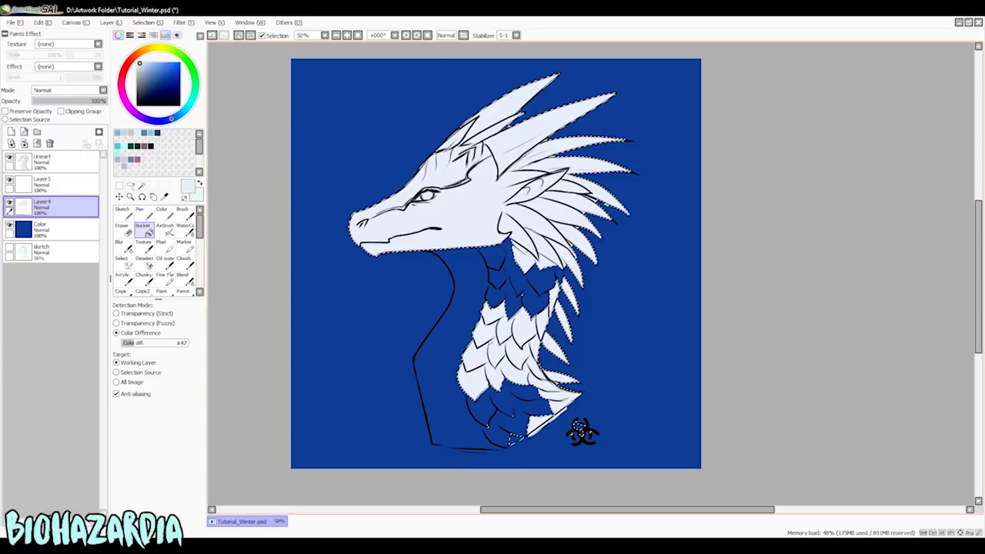
pyautogui.click(119, 185)
pyautogui.hotkey('ctrl', 'd')
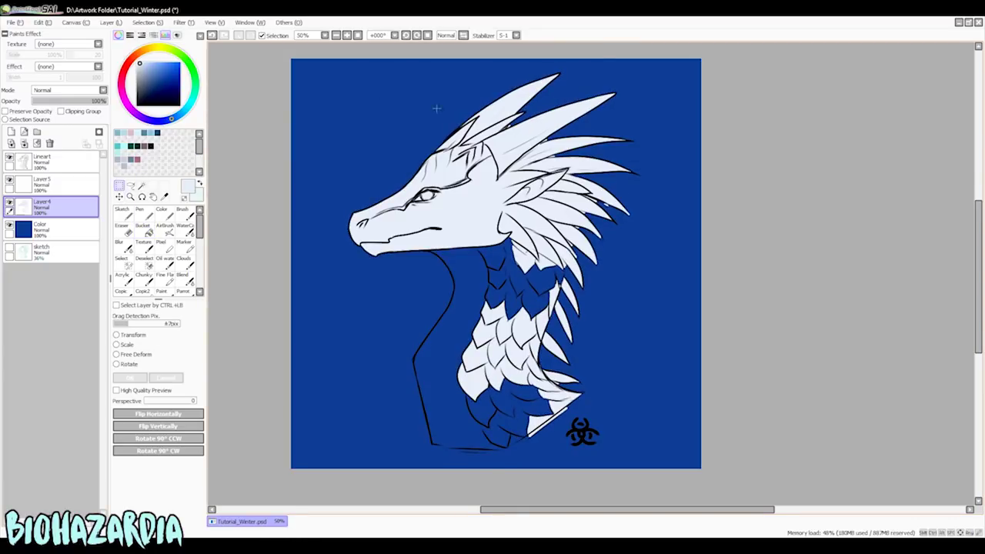
# - Examine the pale fill along the horns, mane spikes and neck scales for gaps and spill against the blue background
pyautogui.scroll(3, 531, 113)
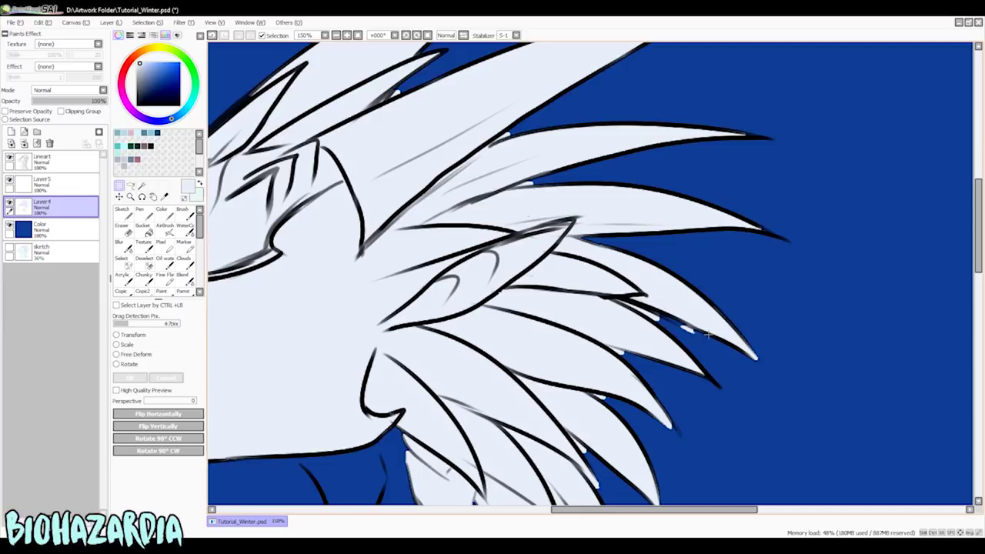
pyautogui.scroll(-4, 708, 336)
pyautogui.scroll(1, 641, 368)
pyautogui.scroll(-1, 641, 372)
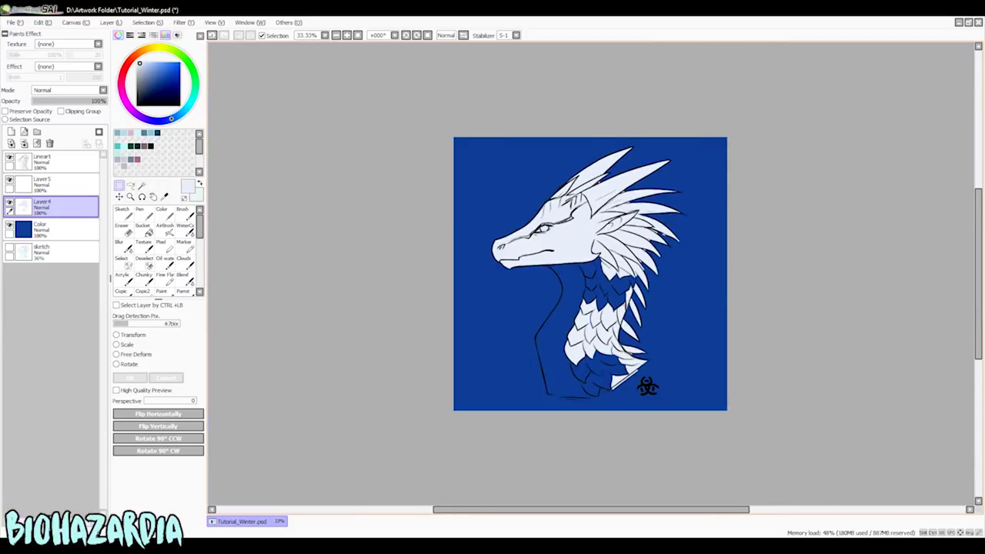
pyautogui.scroll(1, 627, 316)
pyautogui.scroll(1, 627, 277)
pyautogui.scroll(-1, 613, 262)
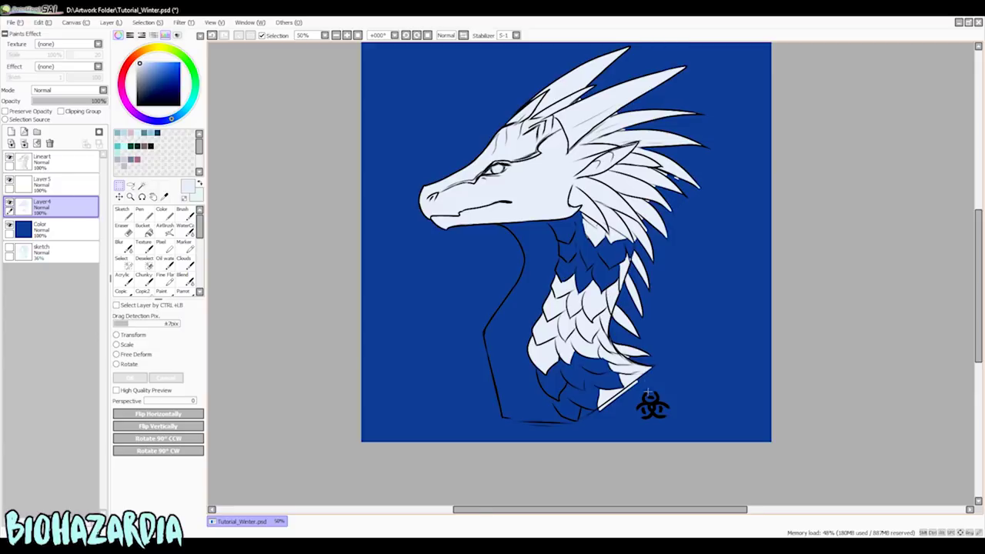
pyautogui.scroll(2, 649, 396)
pyautogui.scroll(-3, 724, 288)
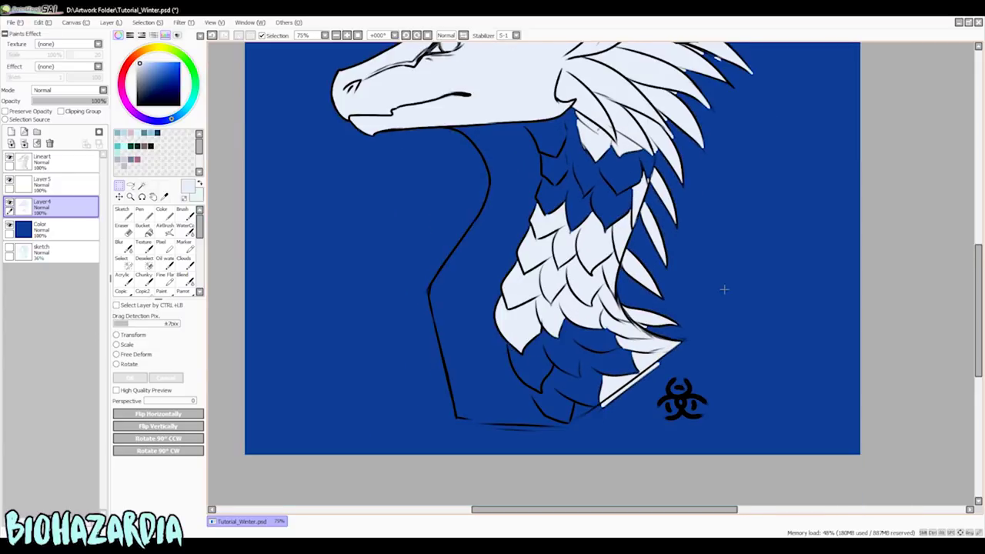
pyautogui.scroll(1, 643, 174)
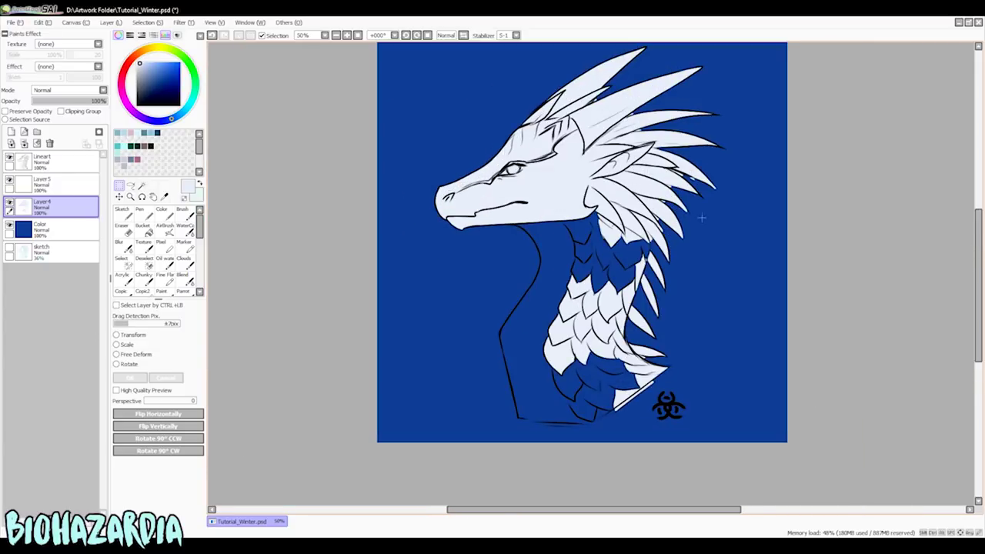
pyautogui.scroll(1, 723, 251)
pyautogui.scroll(-1, 724, 245)
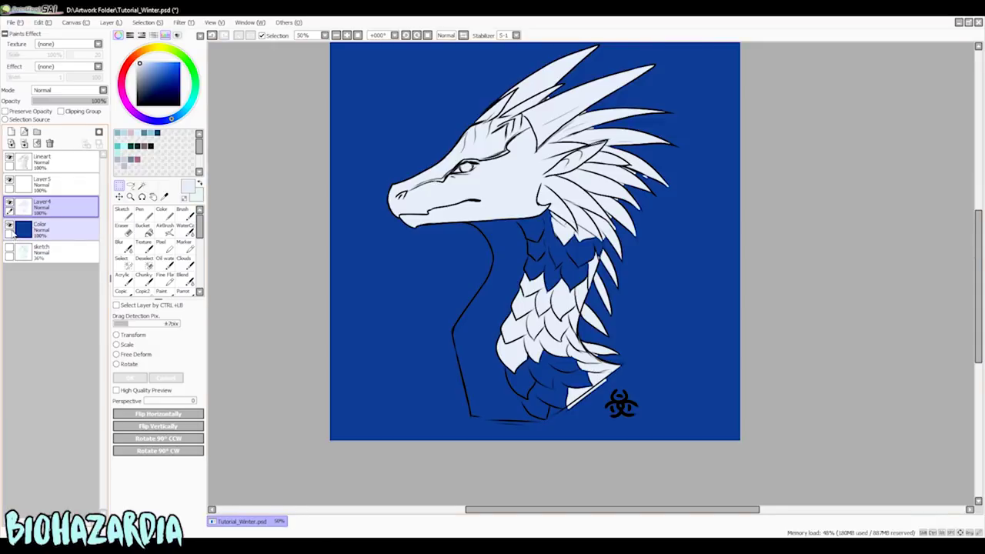
# - Hide the Color layer and Layer4, and make Lineart the active layer with the Marker set to black
pyautogui.click(10, 228)
pyautogui.click(10, 206)
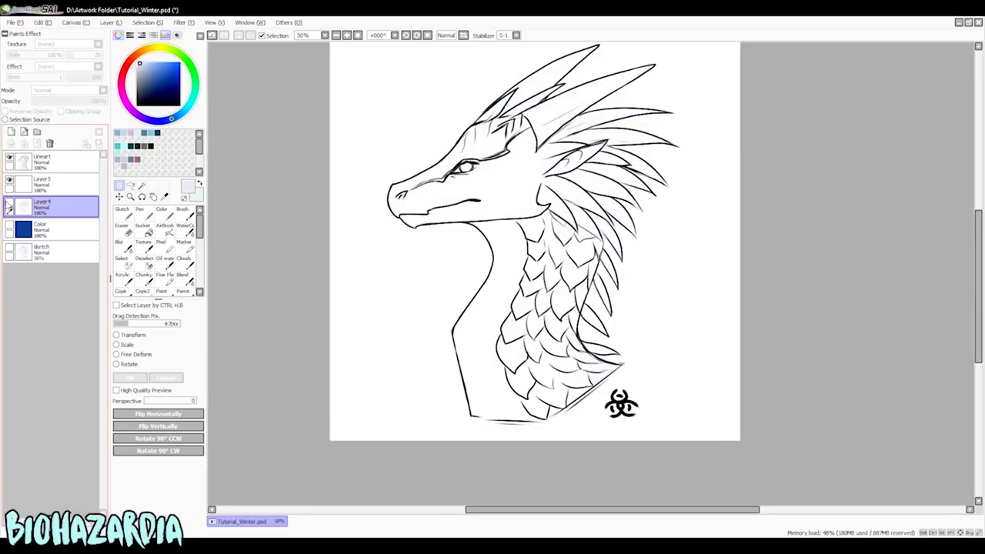
pyautogui.click(42, 160)
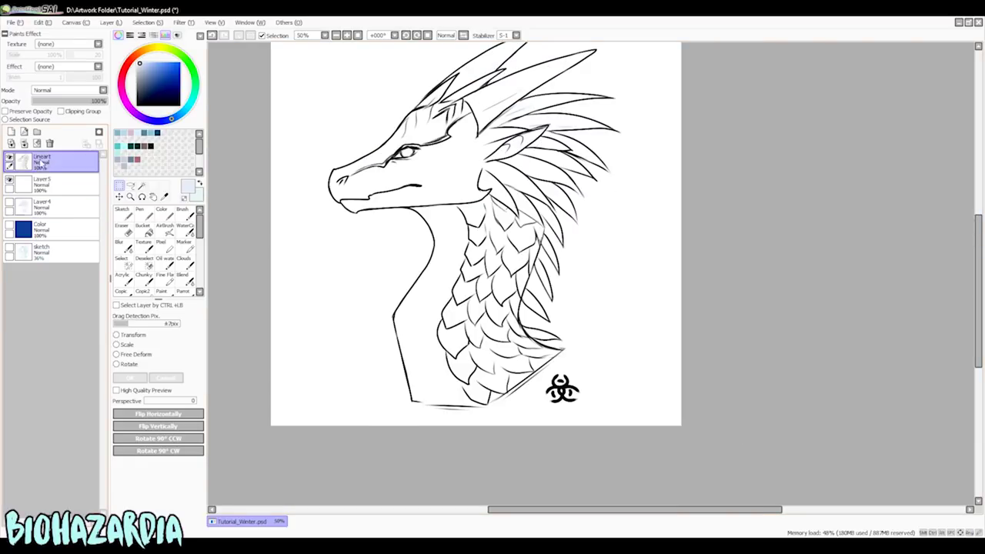
pyautogui.scroll(1, 481, 233)
pyautogui.scroll(1, 472, 199)
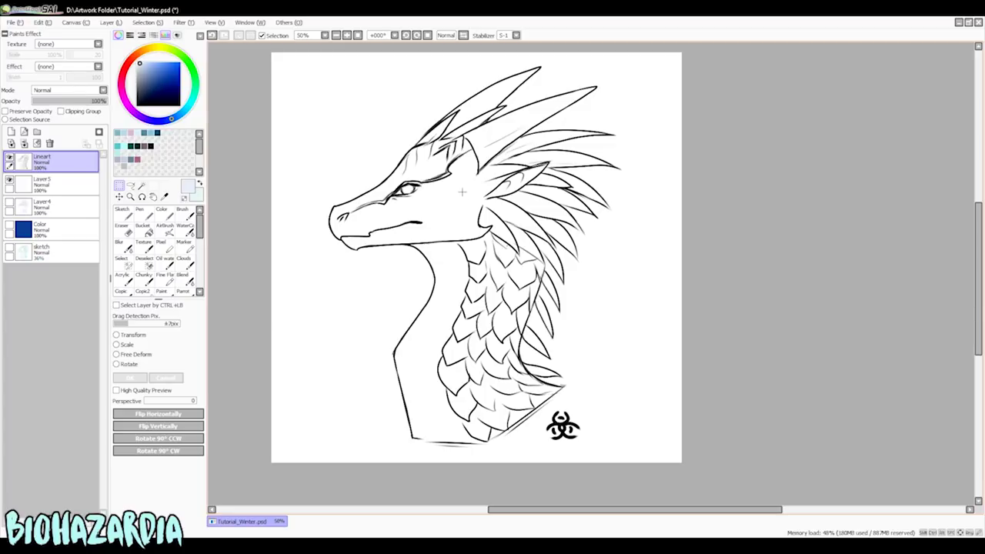
pyautogui.press('m')
pyautogui.moveTo(179, 100); pyautogui.dragTo(116, 107)
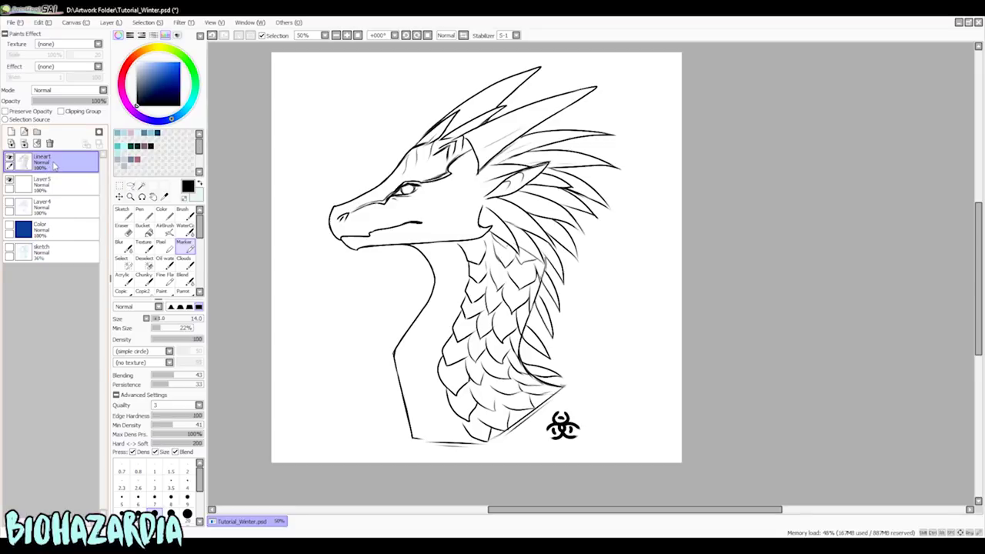
# - Preserve opacity on the Lineart layer and recolour all the dragon lines and the signature medium blue with a size 450 AirBrush
pyautogui.click(34, 114)
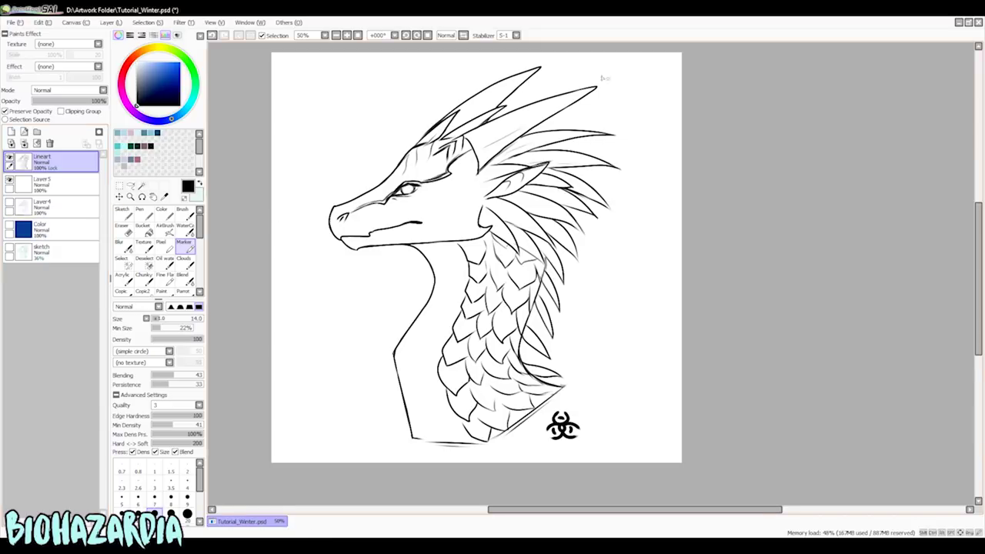
pyautogui.click(164, 65)
pyautogui.click(179, 115)
pyautogui.moveTo(163, 64); pyautogui.dragTo(160, 77)
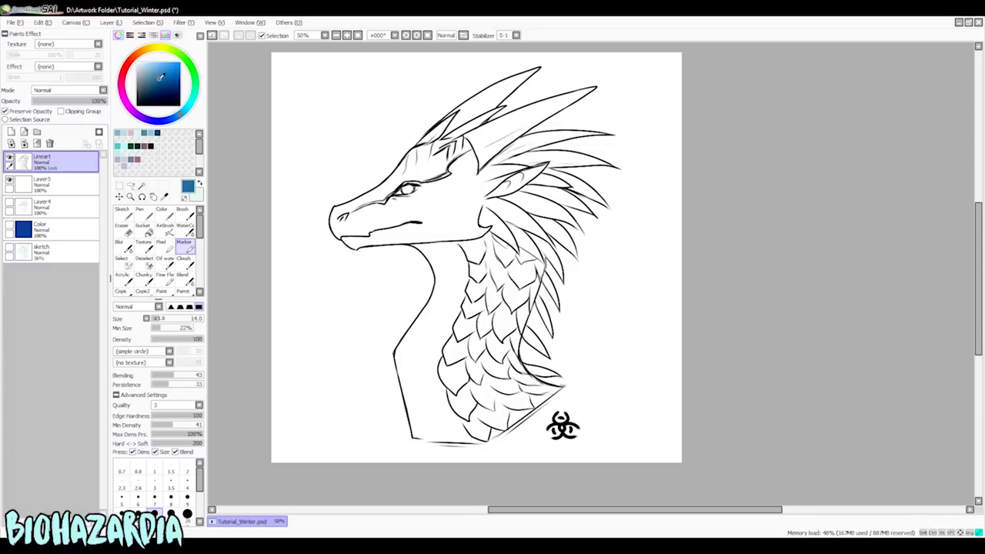
pyautogui.click(144, 229)
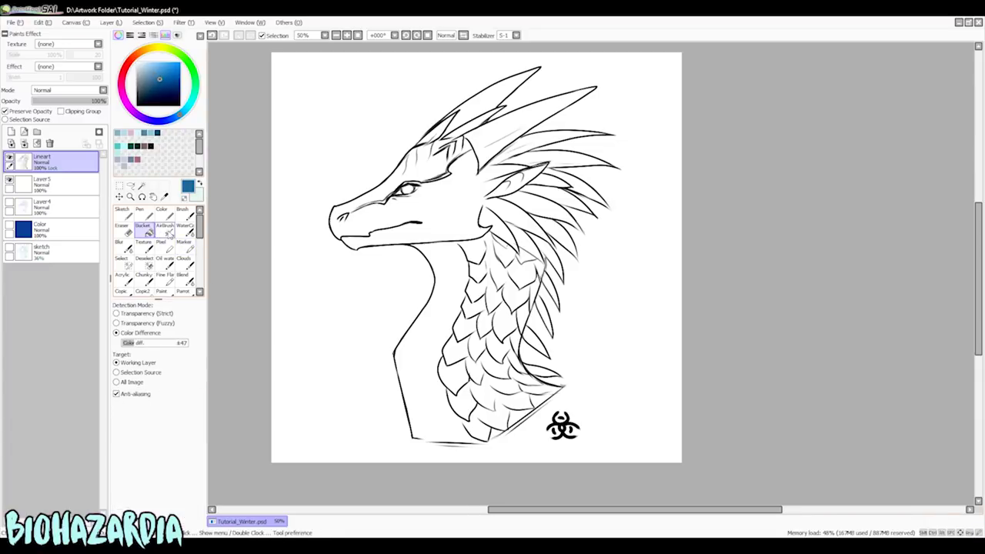
pyautogui.click(167, 230)
pyautogui.click(203, 338)
pyautogui.moveTo(453, 151)
pyautogui.mouseDown()
pyautogui.moveTo(357, 174)
pyautogui.moveTo(369, 318)
pyautogui.moveTo(482, 343)
pyautogui.moveTo(504, 377)
pyautogui.moveTo(440, 437)
pyautogui.moveTo(418, 374)
pyautogui.mouseUp()
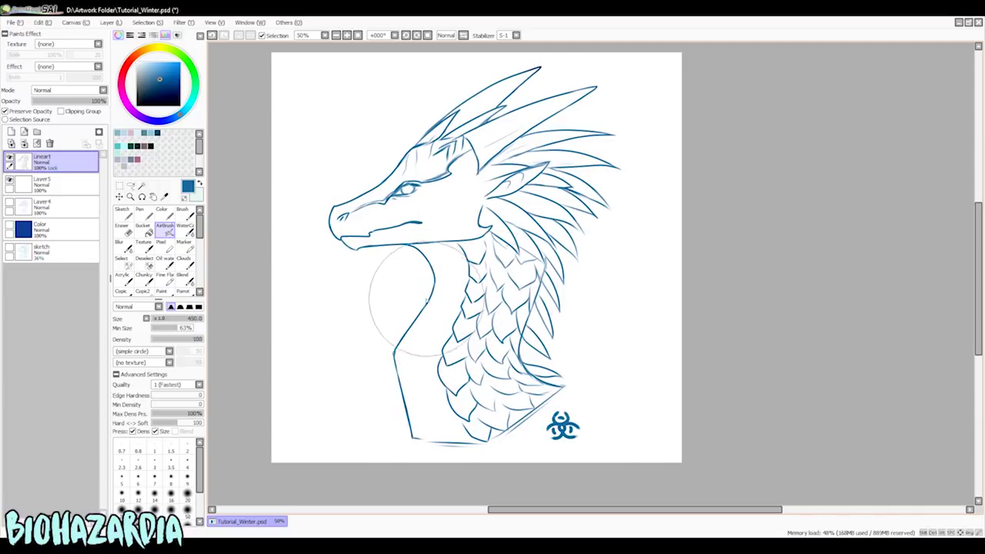
# - Darken the lines around the eye to navy with the AirBrush reduced to size 70
pyautogui.click(155, 93)
pyautogui.press('[')
pyautogui.press('[')
pyautogui.press('[')
pyautogui.press('[')
pyautogui.press('[')
pyautogui.press('[')
pyautogui.press('[')
pyautogui.press('[')
pyautogui.press('[')
pyautogui.press('[')
pyautogui.press('[')
pyautogui.press('[')
pyautogui.moveTo(417, 190); pyautogui.dragTo(405, 190)
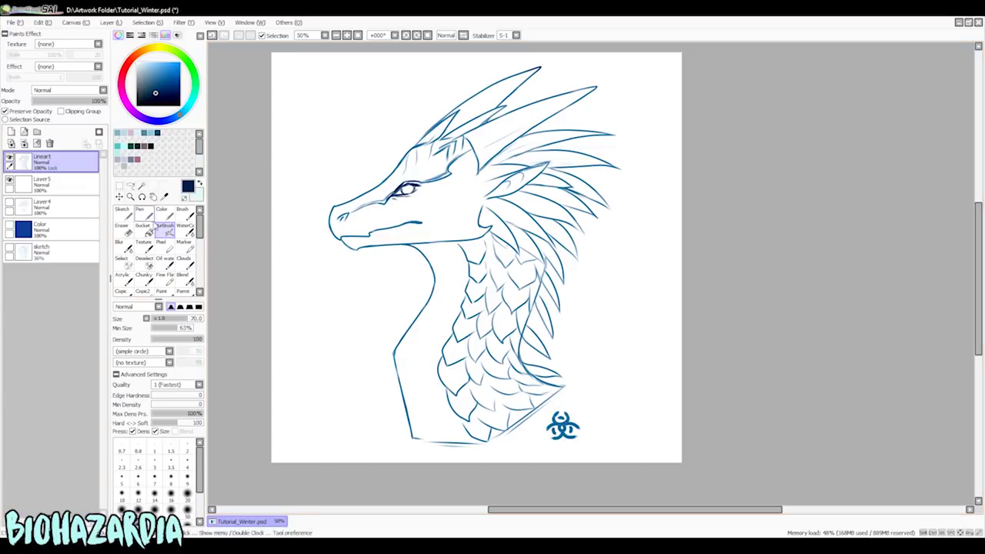
# - Paint the scaled back of the neck light cyan on Layer5 with the Marker at about size 60
pyautogui.click(46, 183)
pyautogui.click(157, 65)
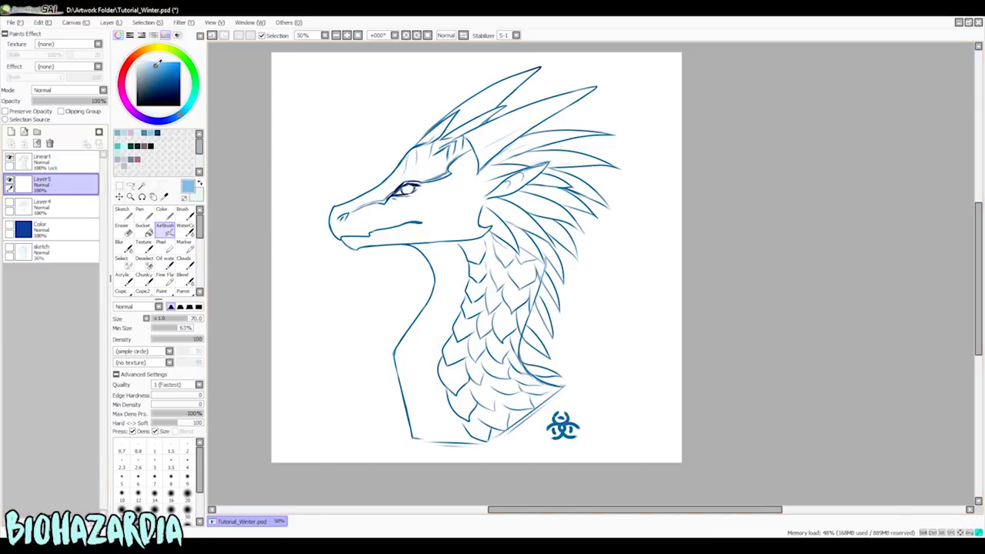
pyautogui.click(187, 109)
pyautogui.moveTo(157, 65); pyautogui.dragTo(153, 65)
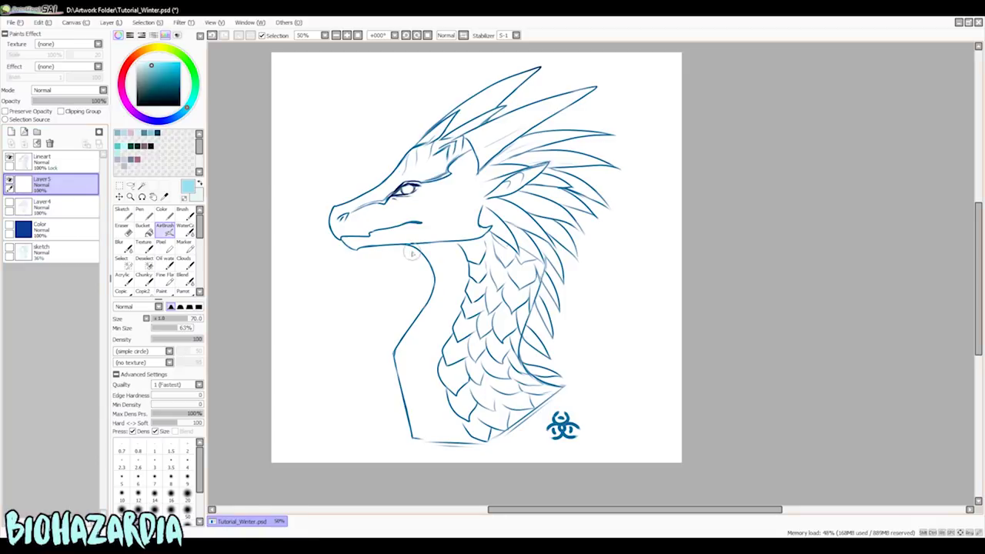
pyautogui.press('m')
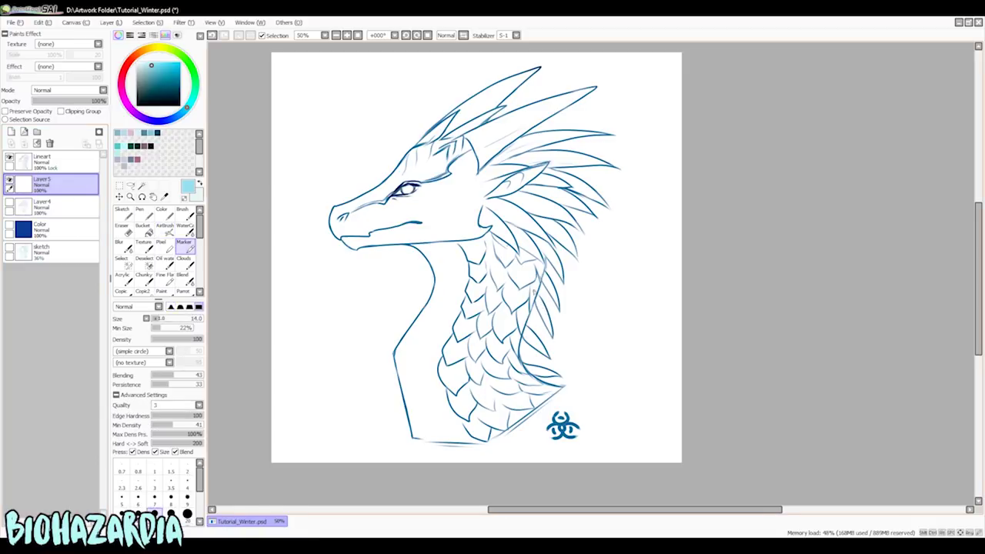
pyautogui.press(']')
pyautogui.press(']')
pyautogui.press(']')
pyautogui.press(']')
pyautogui.press(']')
pyautogui.press(']')
pyautogui.press(']')
pyautogui.press(']')
pyautogui.moveTo(200, 220)
pyautogui.mouseDown()
pyautogui.moveTo(204, 248)
pyautogui.moveTo(202, 217)
pyautogui.mouseUp()
pyautogui.press(']')
pyautogui.moveTo(529, 264); pyautogui.dragTo(521, 387)
pyautogui.moveTo(523, 309)
pyautogui.mouseDown()
pyautogui.moveTo(519, 375)
pyautogui.moveTo(548, 397)
pyautogui.moveTo(512, 354)
pyautogui.mouseUp()
pyautogui.moveTo(528, 260)
pyautogui.mouseDown()
pyautogui.moveTo(516, 339)
pyautogui.moveTo(495, 352)
pyautogui.moveTo(501, 305)
pyautogui.mouseUp()
pyautogui.moveTo(492, 240); pyautogui.dragTo(502, 260)
pyautogui.moveTo(496, 316)
pyautogui.mouseDown()
pyautogui.moveTo(535, 391)
pyautogui.moveTo(520, 378)
pyautogui.moveTo(542, 394)
pyautogui.moveTo(537, 402)
pyautogui.moveTo(545, 392)
pyautogui.moveTo(514, 375)
pyautogui.moveTo(550, 377)
pyautogui.mouseUp()
pyautogui.press('[')
pyautogui.press('[')
pyautogui.moveTo(488, 238)
pyautogui.mouseDown()
pyautogui.moveTo(493, 308)
pyautogui.moveTo(473, 369)
pyautogui.mouseUp()
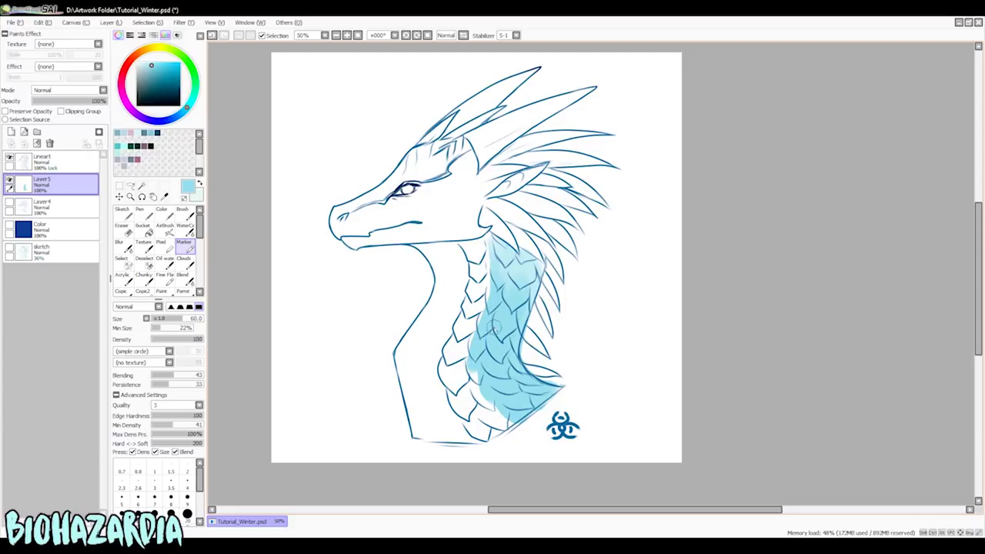
# - Extend the light cyan softly over the front scales and into the throat with the Marker at size 120
pyautogui.press(']')
pyautogui.press(']')
pyautogui.press(']')
pyautogui.moveTo(486, 265)
pyautogui.mouseDown()
pyautogui.moveTo(496, 327)
pyautogui.moveTo(496, 416)
pyautogui.moveTo(471, 407)
pyautogui.moveTo(500, 423)
pyautogui.moveTo(458, 381)
pyautogui.moveTo(461, 404)
pyautogui.moveTo(481, 425)
pyautogui.mouseUp()
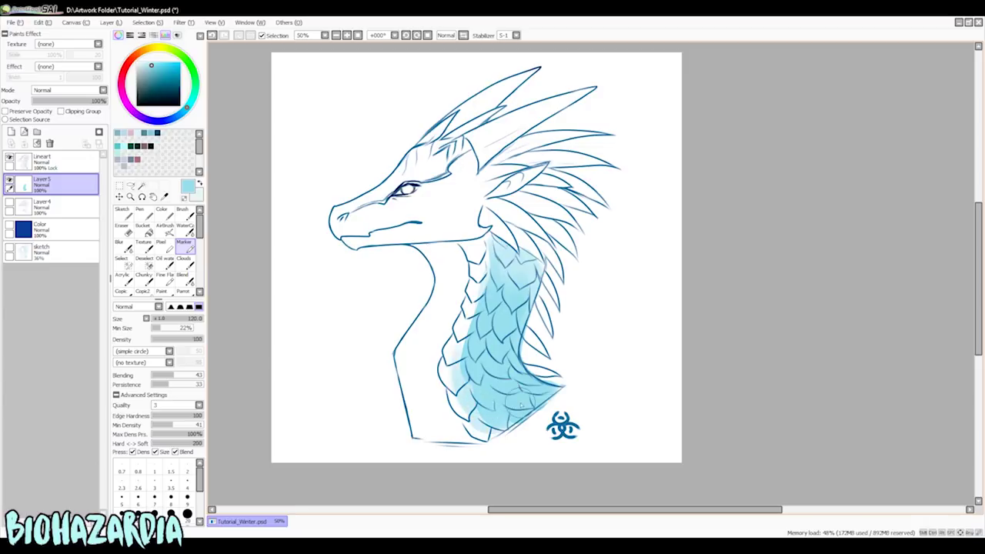
pyautogui.moveTo(467, 340)
pyautogui.mouseDown()
pyautogui.moveTo(487, 244)
pyautogui.moveTo(487, 403)
pyautogui.moveTo(482, 384)
pyautogui.moveTo(502, 425)
pyautogui.mouseUp()
pyautogui.moveTo(477, 250)
pyautogui.mouseDown()
pyautogui.moveTo(462, 336)
pyautogui.moveTo(484, 273)
pyautogui.moveTo(463, 332)
pyautogui.mouseUp()
pyautogui.moveTo(439, 374)
pyautogui.mouseDown()
pyautogui.moveTo(461, 295)
pyautogui.moveTo(495, 439)
pyautogui.moveTo(466, 412)
pyautogui.moveTo(487, 425)
pyautogui.moveTo(494, 410)
pyautogui.moveTo(465, 358)
pyautogui.moveTo(480, 434)
pyautogui.moveTo(446, 404)
pyautogui.moveTo(460, 432)
pyautogui.moveTo(446, 342)
pyautogui.moveTo(471, 450)
pyautogui.moveTo(447, 322)
pyautogui.moveTo(448, 413)
pyautogui.moveTo(471, 440)
pyautogui.moveTo(463, 442)
pyautogui.moveTo(443, 404)
pyautogui.moveTo(453, 324)
pyautogui.moveTo(437, 328)
pyautogui.moveTo(448, 427)
pyautogui.moveTo(465, 257)
pyautogui.moveTo(458, 293)
pyautogui.moveTo(449, 246)
pyautogui.moveTo(460, 289)
pyautogui.moveTo(474, 263)
pyautogui.moveTo(455, 314)
pyautogui.moveTo(453, 256)
pyautogui.moveTo(453, 304)
pyautogui.moveTo(483, 268)
pyautogui.moveTo(491, 273)
pyautogui.moveTo(482, 247)
pyautogui.moveTo(503, 317)
pyautogui.moveTo(529, 266)
pyautogui.mouseUp()
# - Shade the rear edge of the neck down to its base with a darker teal using a smaller Marker
pyautogui.press('[')
pyautogui.press('[')
pyautogui.press('[')
pyautogui.press('[')
pyautogui.moveTo(517, 268); pyautogui.dragTo(535, 270)
pyautogui.click(156, 72)
pyautogui.moveTo(541, 262); pyautogui.dragTo(519, 335)
pyautogui.click(153, 71)
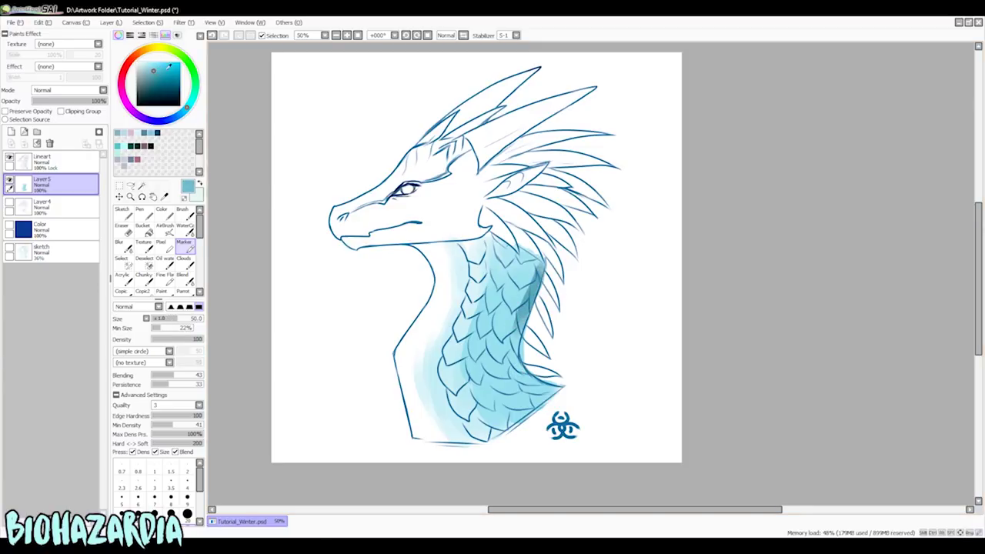
pyautogui.moveTo(535, 274)
pyautogui.mouseDown()
pyautogui.moveTo(512, 333)
pyautogui.moveTo(535, 267)
pyautogui.moveTo(523, 271)
pyautogui.moveTo(520, 255)
pyautogui.moveTo(523, 344)
pyautogui.moveTo(561, 385)
pyautogui.mouseUp()
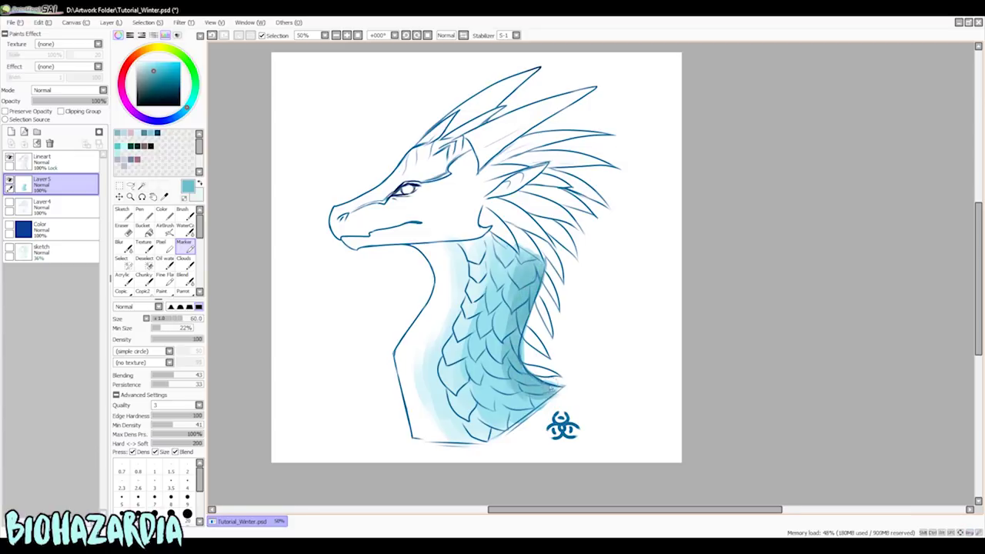
# - Spread the teal shading into the middle neck scales and switch to the WaterColor brush for blending
pyautogui.moveTo(509, 326); pyautogui.dragTo(509, 339)
pyautogui.moveTo(536, 395)
pyautogui.mouseDown()
pyautogui.moveTo(501, 342)
pyautogui.moveTo(515, 273)
pyautogui.moveTo(498, 354)
pyautogui.mouseUp()
pyautogui.moveTo(495, 300); pyautogui.dragTo(491, 329)
pyautogui.moveTo(491, 383); pyautogui.dragTo(510, 381)
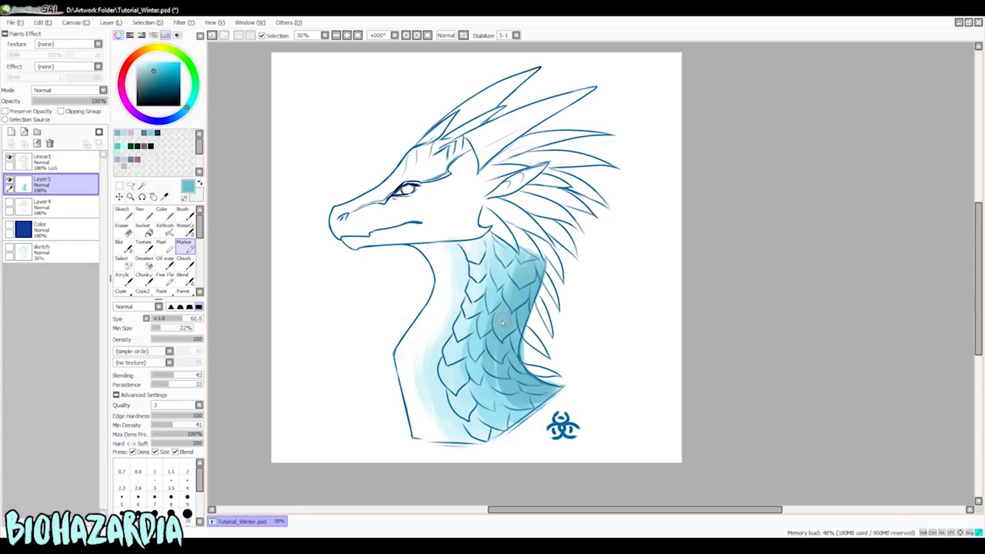
pyautogui.click(185, 225)
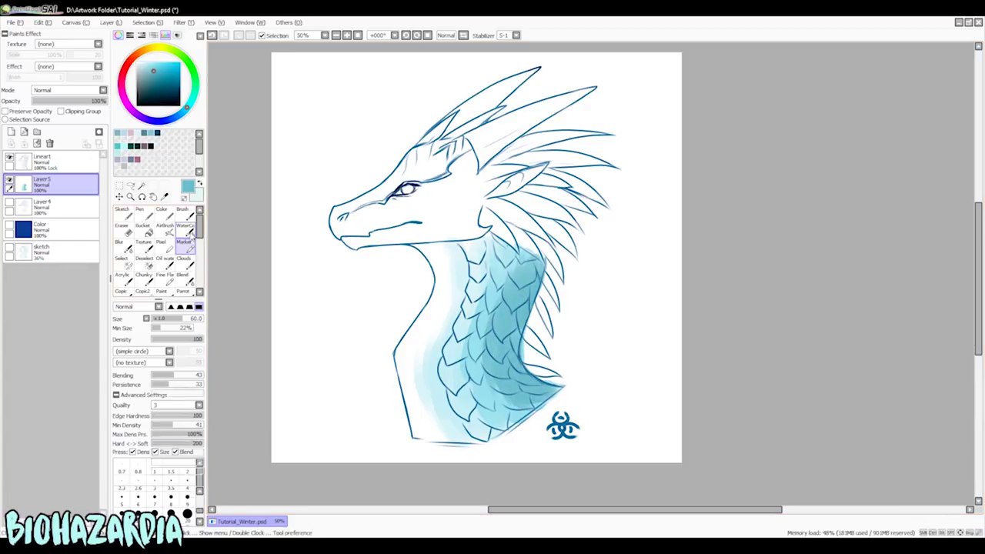
pyautogui.click(155, 503)
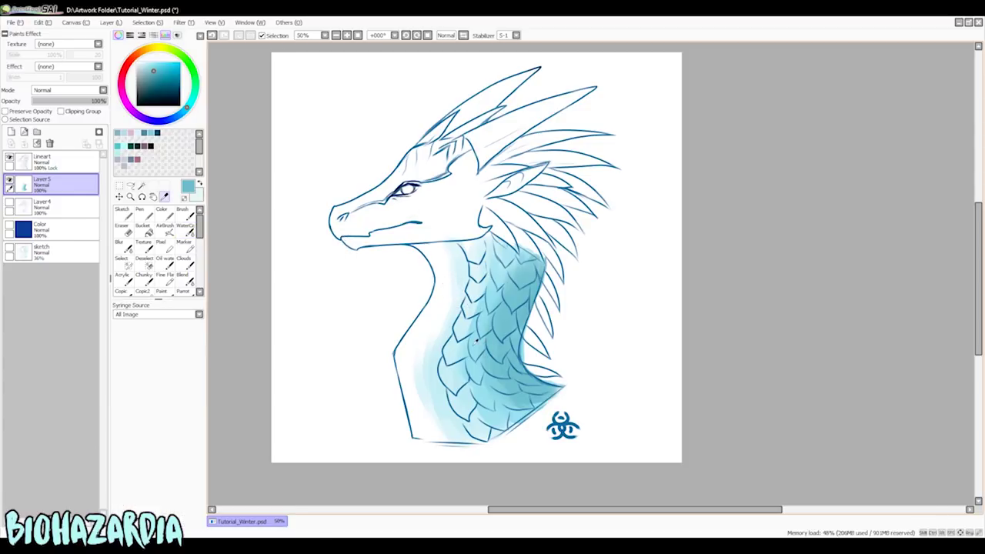
# - Sample light cyan from the neck and fill the dragon's face and jaw with the Marker
pyautogui.keyDown('alt'); pyautogui.click(478, 350); pyautogui.keyUp('alt')
pyautogui.press('m')
pyautogui.press(']')
pyautogui.press(']')
pyautogui.moveTo(420, 177)
pyautogui.mouseDown()
pyautogui.moveTo(441, 156)
pyautogui.moveTo(444, 175)
pyautogui.moveTo(343, 221)
pyautogui.moveTo(364, 224)
pyautogui.moveTo(387, 209)
pyautogui.moveTo(359, 223)
pyautogui.moveTo(364, 215)
pyautogui.moveTo(441, 198)
pyautogui.moveTo(427, 196)
pyautogui.moveTo(436, 161)
pyautogui.mouseUp()
pyautogui.moveTo(385, 226)
pyautogui.mouseDown()
pyautogui.moveTo(347, 244)
pyautogui.moveTo(474, 224)
pyautogui.mouseUp()
pyautogui.press('[')
pyautogui.press('[')
pyautogui.press(']')
pyautogui.press(']')
pyautogui.moveTo(388, 226)
pyautogui.mouseDown()
pyautogui.moveTo(486, 231)
pyautogui.moveTo(454, 222)
pyautogui.moveTo(447, 191)
pyautogui.moveTo(428, 188)
pyautogui.moveTo(424, 154)
pyautogui.moveTo(411, 163)
pyautogui.moveTo(463, 168)
pyautogui.moveTo(469, 158)
pyautogui.moveTo(453, 146)
pyautogui.moveTo(472, 196)
pyautogui.moveTo(492, 188)
pyautogui.moveTo(464, 197)
pyautogui.moveTo(524, 158)
pyautogui.moveTo(514, 156)
pyautogui.moveTo(489, 207)
pyautogui.moveTo(498, 206)
pyautogui.moveTo(482, 220)
pyautogui.moveTo(464, 176)
pyautogui.mouseUp()
# - Paint the forehead and snout ridge with darker teal sampled from the neck, and save the file
pyautogui.keyDown('alt'); pyautogui.click(508, 266); pyautogui.keyUp('alt')
pyautogui.press('[')
pyautogui.press('[')
pyautogui.press('[')
pyautogui.moveTo(416, 160)
pyautogui.mouseDown()
pyautogui.moveTo(433, 152)
pyautogui.moveTo(415, 168)
pyautogui.moveTo(430, 171)
pyautogui.moveTo(461, 151)
pyautogui.moveTo(454, 144)
pyautogui.moveTo(368, 198)
pyautogui.mouseUp()
pyautogui.press('[')
pyautogui.press('[')
pyautogui.press('[')
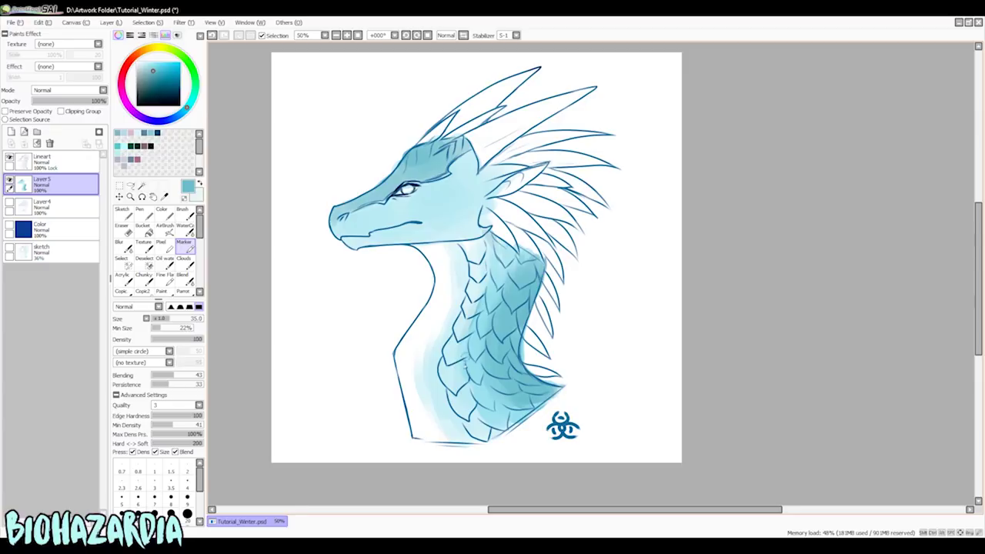
pyautogui.click(185, 227)
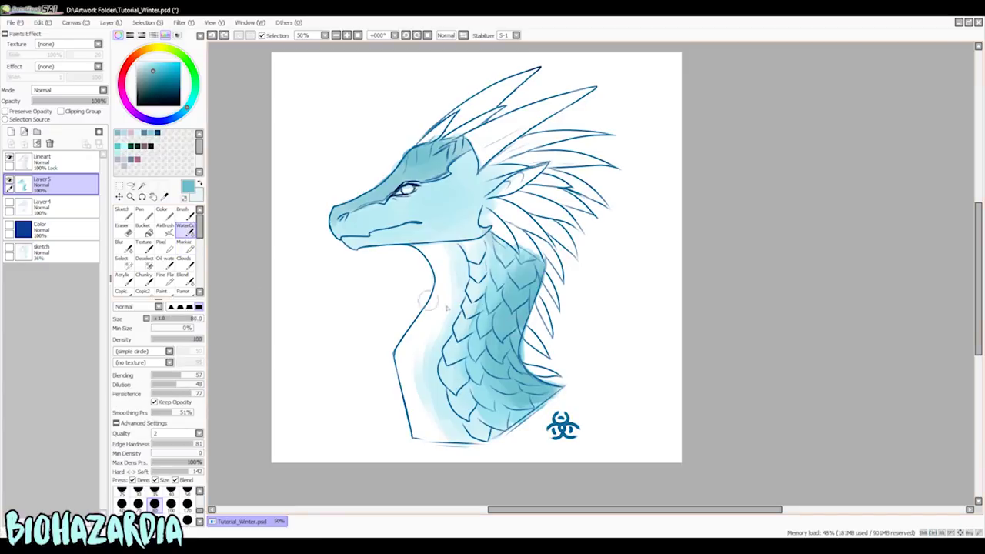
pyautogui.hotkey('ctrl', 's')
# - Add a new layer above Layer5 and paint the far horn pale grey-blue with the Marker at size 30
pyautogui.moveTo(147, 70); pyautogui.dragTo(143, 67)
pyautogui.press('m')
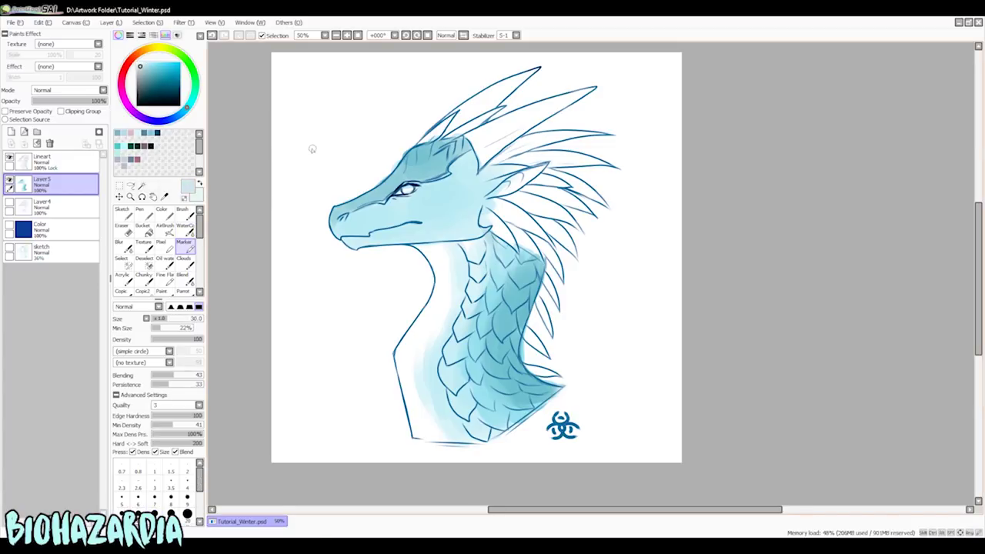
pyautogui.click(141, 69)
pyautogui.click(12, 131)
pyautogui.press(']')
pyautogui.press(']')
pyautogui.press(']')
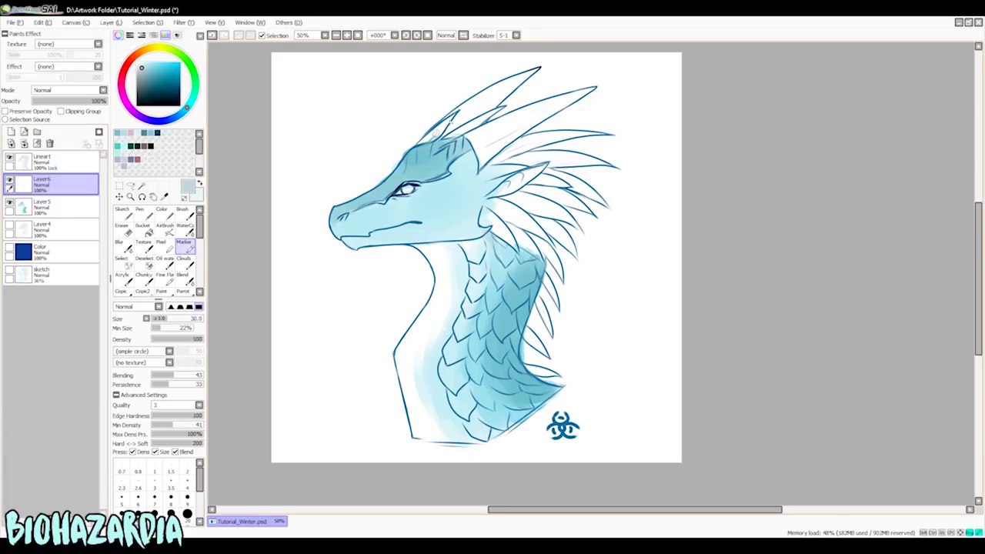
pyautogui.moveTo(492, 98)
pyautogui.mouseDown()
pyautogui.moveTo(454, 123)
pyautogui.moveTo(500, 86)
pyautogui.moveTo(458, 115)
pyautogui.moveTo(484, 102)
pyautogui.moveTo(461, 123)
pyautogui.moveTo(505, 99)
pyautogui.mouseUp()
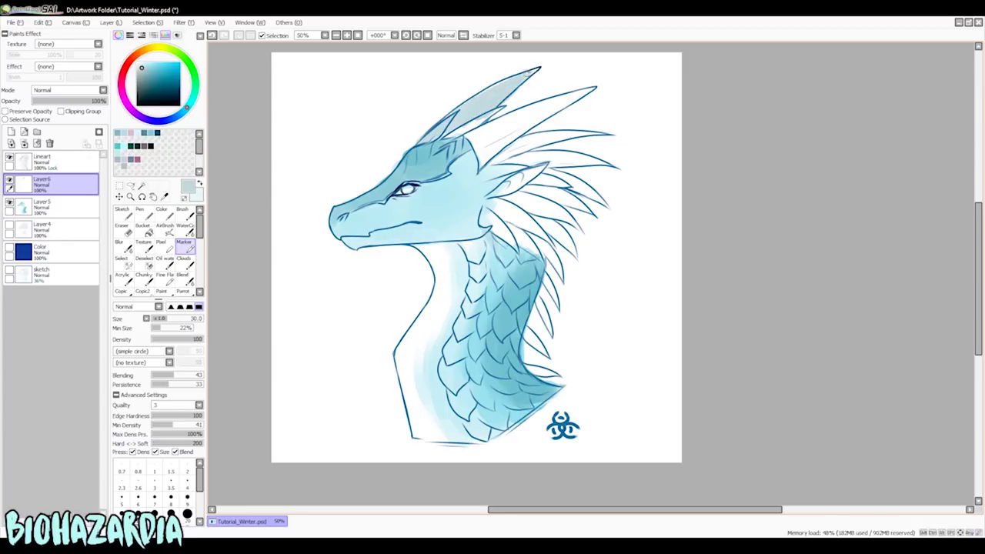
# - Paint the near horn, the uppermost mane spikes and the ear in the same pale grey-blue
pyautogui.press(']')
pyautogui.press(']')
pyautogui.press(']')
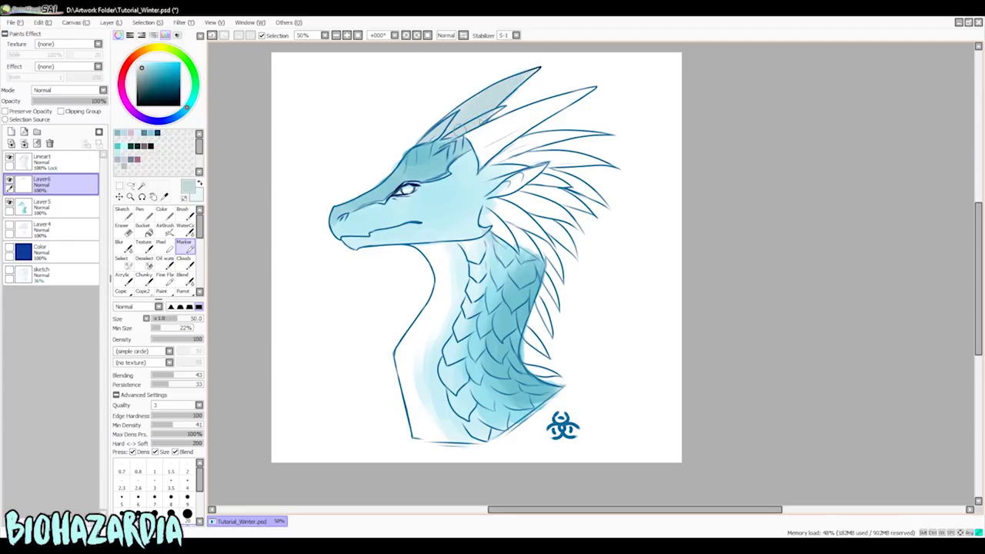
pyautogui.moveTo(483, 163)
pyautogui.mouseDown()
pyautogui.moveTo(531, 115)
pyautogui.moveTo(481, 135)
pyautogui.moveTo(538, 107)
pyautogui.moveTo(538, 140)
pyautogui.moveTo(507, 144)
pyautogui.moveTo(557, 140)
pyautogui.moveTo(545, 138)
pyautogui.mouseUp()
pyautogui.press('[')
pyautogui.press('[')
pyautogui.press(']')
pyautogui.moveTo(497, 164)
pyautogui.mouseDown()
pyautogui.moveTo(588, 160)
pyautogui.moveTo(605, 171)
pyautogui.moveTo(543, 164)
pyautogui.mouseUp()
pyautogui.moveTo(500, 189); pyautogui.dragTo(526, 180)
# - Colour the inside of the ear dusty pink with the Marker at size 30
pyautogui.click(137, 55)
pyautogui.click(146, 73)
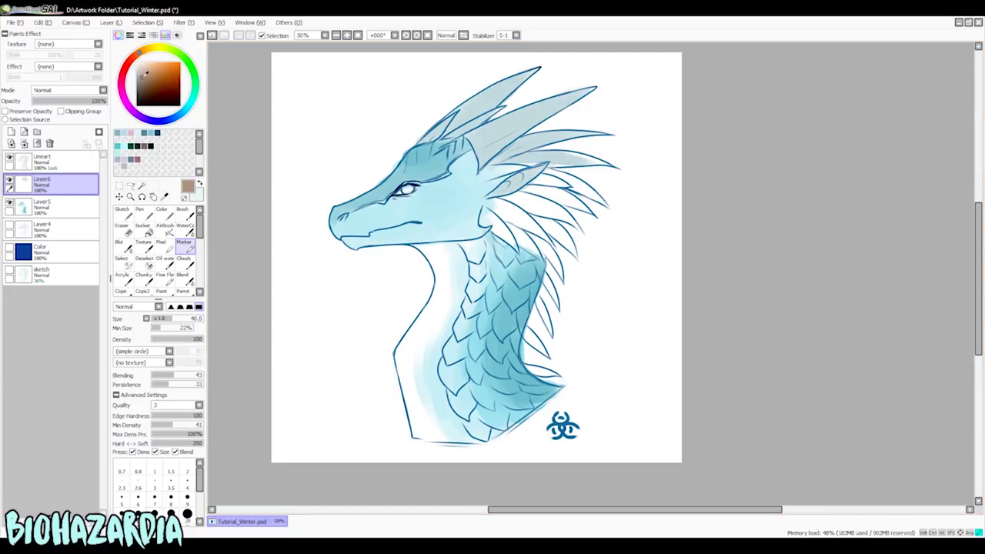
pyautogui.click(128, 62)
pyautogui.click(144, 72)
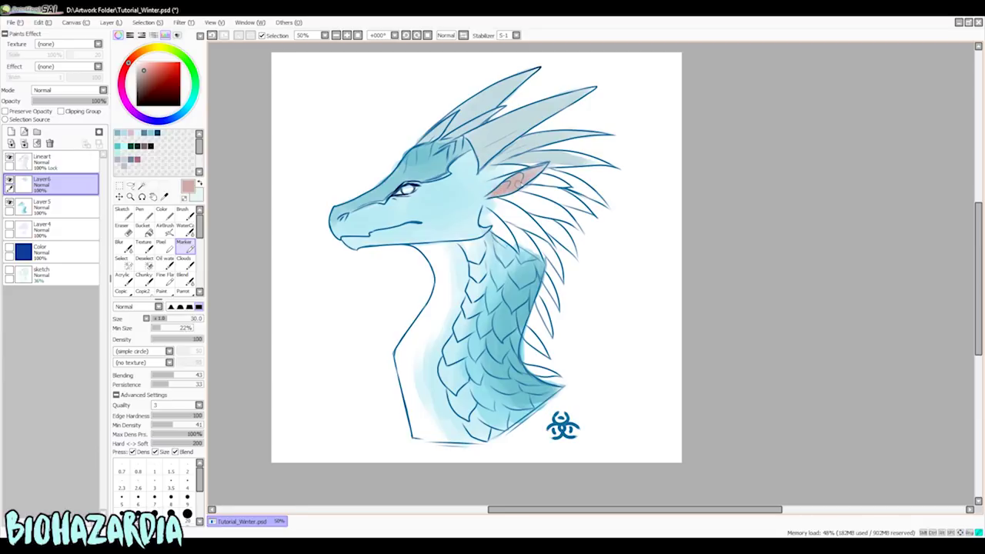
# - Sample the horns' grey-blue and fill the mane spikes around and below the ear
pyautogui.keyDown('alt'); pyautogui.click(501, 136); pyautogui.keyUp('alt')
pyautogui.press(']')
pyautogui.press(']')
pyautogui.moveTo(533, 161); pyautogui.dragTo(606, 150)
pyautogui.moveTo(493, 222)
pyautogui.mouseDown()
pyautogui.moveTo(510, 241)
pyautogui.moveTo(543, 235)
pyautogui.mouseUp()
pyautogui.moveTo(502, 203)
pyautogui.mouseDown()
pyautogui.moveTo(546, 210)
pyautogui.moveTo(512, 199)
pyautogui.moveTo(520, 197)
pyautogui.moveTo(575, 225)
pyautogui.moveTo(515, 204)
pyautogui.moveTo(539, 187)
pyautogui.moveTo(573, 202)
pyautogui.mouseUp()
pyautogui.moveTo(489, 173)
pyautogui.mouseDown()
pyautogui.moveTo(532, 163)
pyautogui.moveTo(539, 181)
pyautogui.moveTo(573, 183)
pyautogui.moveTo(611, 208)
pyautogui.mouseUp()
pyautogui.press('[')
pyautogui.press('[')
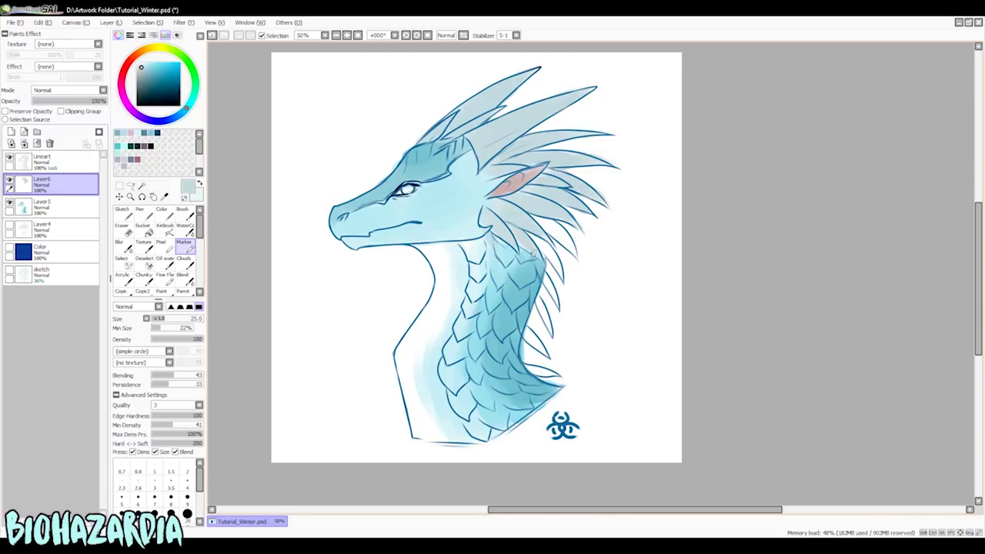
# - Colour the remaining mane spikes down the back of the neck grey-blue, redoing a stray stroke
pyautogui.press(']')
pyautogui.moveTo(545, 250); pyautogui.dragTo(551, 263)
pyautogui.moveTo(528, 215)
pyautogui.mouseDown()
pyautogui.moveTo(575, 255)
pyautogui.moveTo(566, 244)
pyautogui.mouseUp()
pyautogui.moveTo(540, 300)
pyautogui.mouseDown()
pyautogui.moveTo(546, 356)
pyautogui.moveTo(563, 377)
pyautogui.mouseUp()
pyautogui.hotkey('ctrl', 'z')
pyautogui.press('e')
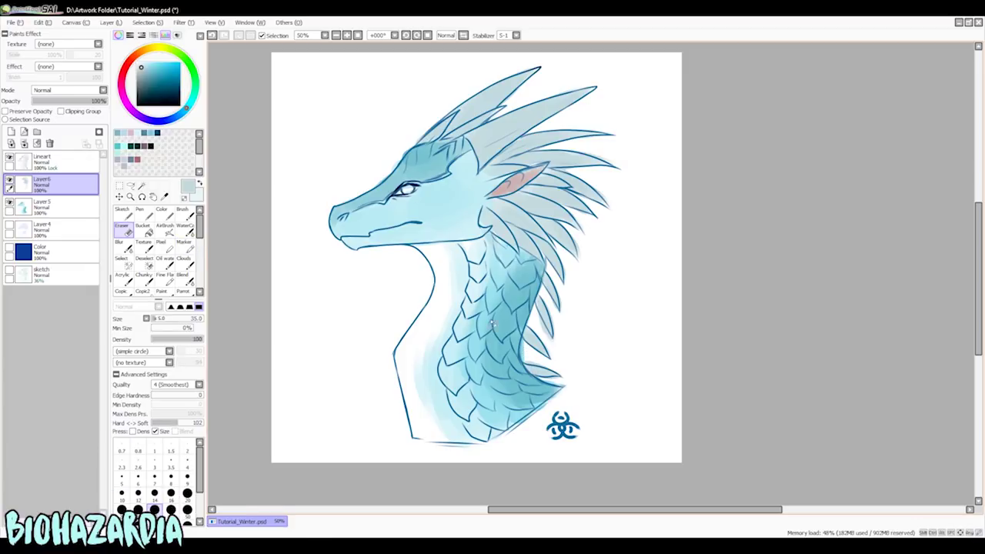
pyautogui.click(44, 215)
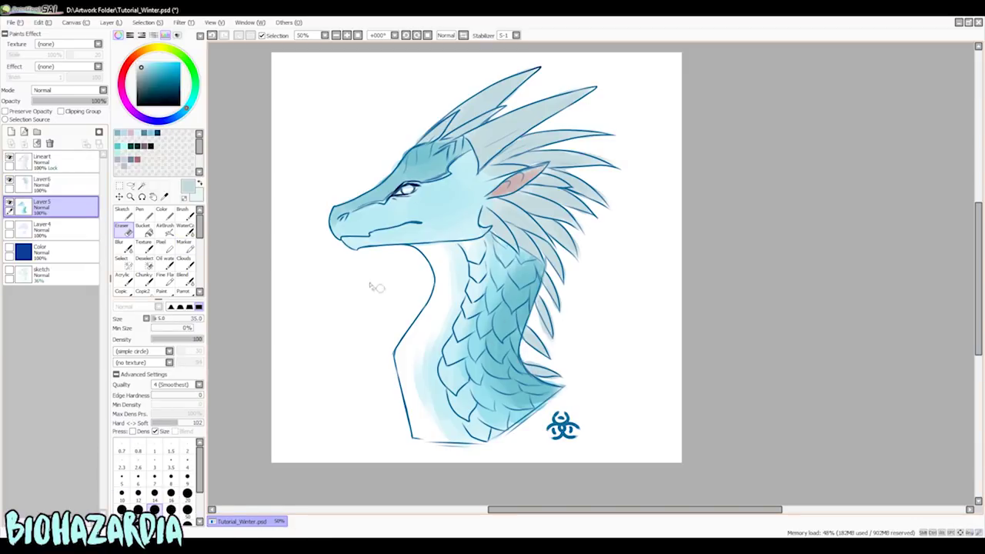
pyautogui.click(63, 185)
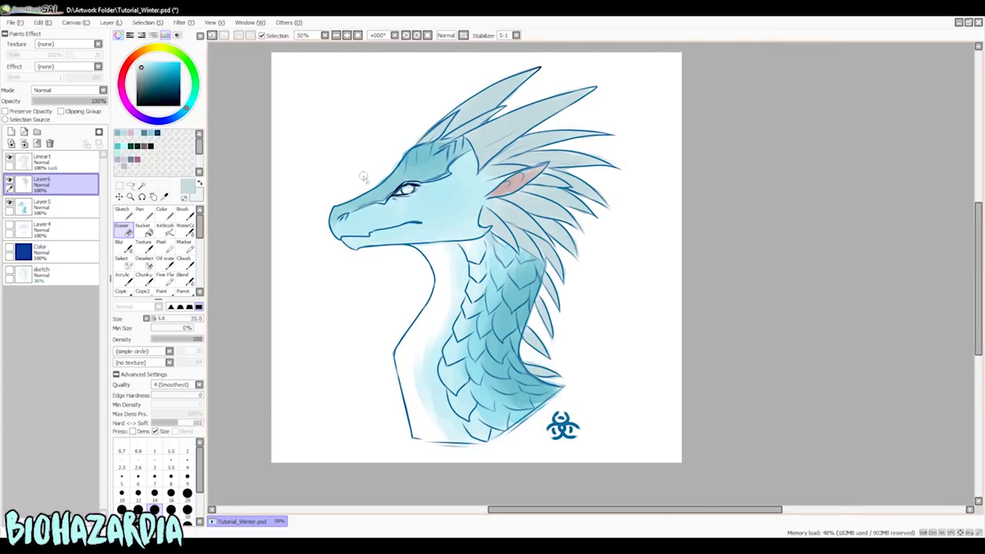
# - Fill the inner corner of the eye with very dark teal on Layer6 using the Pen at size 12
pyautogui.scroll(4, 364, 177)
pyautogui.scroll(-3, 364, 177)
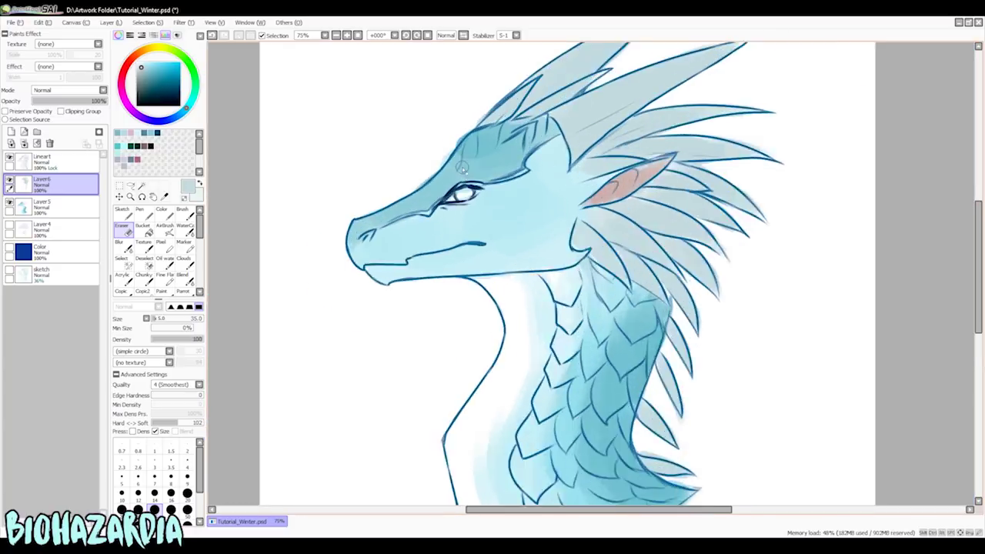
pyautogui.scroll(3, 462, 167)
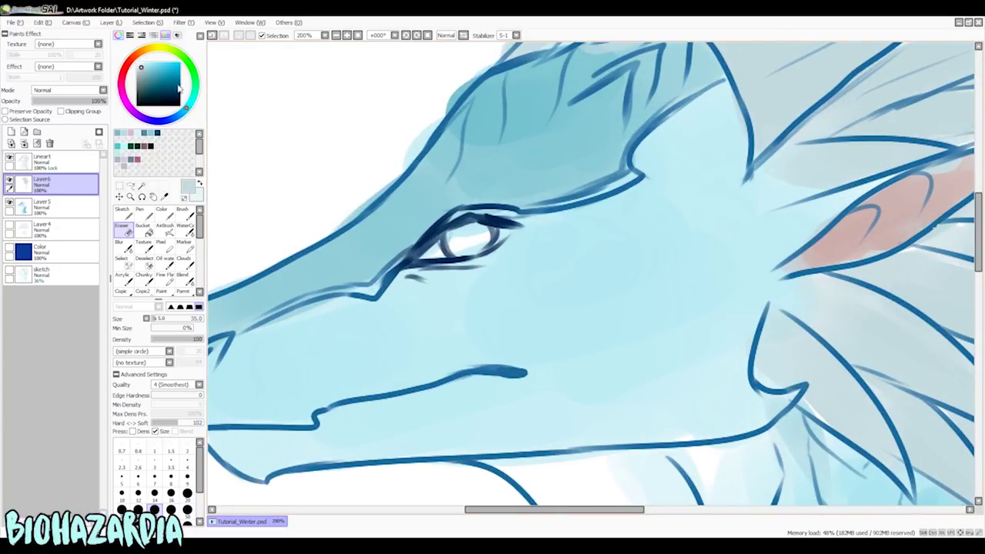
pyautogui.press('n')
pyautogui.press(']')
pyautogui.press(']')
pyautogui.press(']')
pyautogui.press(']')
pyautogui.press(']')
pyautogui.press(']')
pyautogui.press(']')
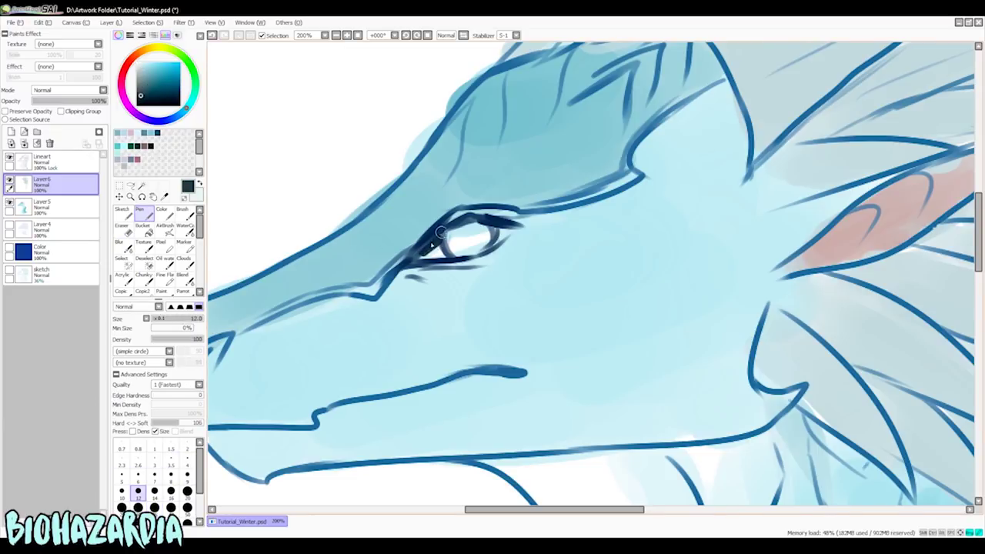
pyautogui.moveTo(436, 231)
pyautogui.mouseDown()
pyautogui.moveTo(418, 261)
pyautogui.moveTo(444, 256)
pyautogui.moveTo(434, 248)
pyautogui.moveTo(438, 233)
pyautogui.moveTo(437, 251)
pyautogui.moveTo(410, 259)
pyautogui.moveTo(464, 225)
pyautogui.moveTo(461, 204)
pyautogui.moveTo(430, 239)
pyautogui.mouseUp()
# - Paint the iris of the eye bright cyan with the Pen
pyautogui.click(149, 95)
pyautogui.click(155, 63)
pyautogui.moveTo(462, 235)
pyautogui.mouseDown()
pyautogui.moveTo(485, 236)
pyautogui.moveTo(461, 241)
pyautogui.moveTo(469, 251)
pyautogui.moveTo(484, 228)
pyautogui.mouseUp()
# - Paint a round dark teal pupil in the centre of the iris with a small Marker, redoing unwanted strokes
pyautogui.moveTo(156, 92); pyautogui.dragTo(150, 85)
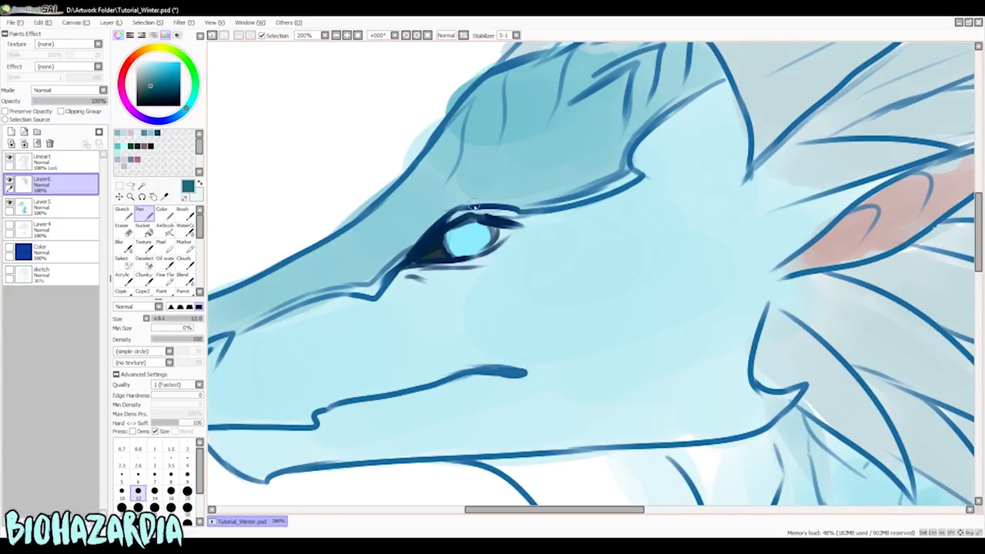
pyautogui.press('m')
pyautogui.hotkey('ctrl', 'z')
pyautogui.press('[')
pyautogui.press('[')
pyautogui.press('[')
pyautogui.press('[')
pyautogui.press('[')
pyautogui.press('[')
pyautogui.press('[')
pyautogui.press('[')
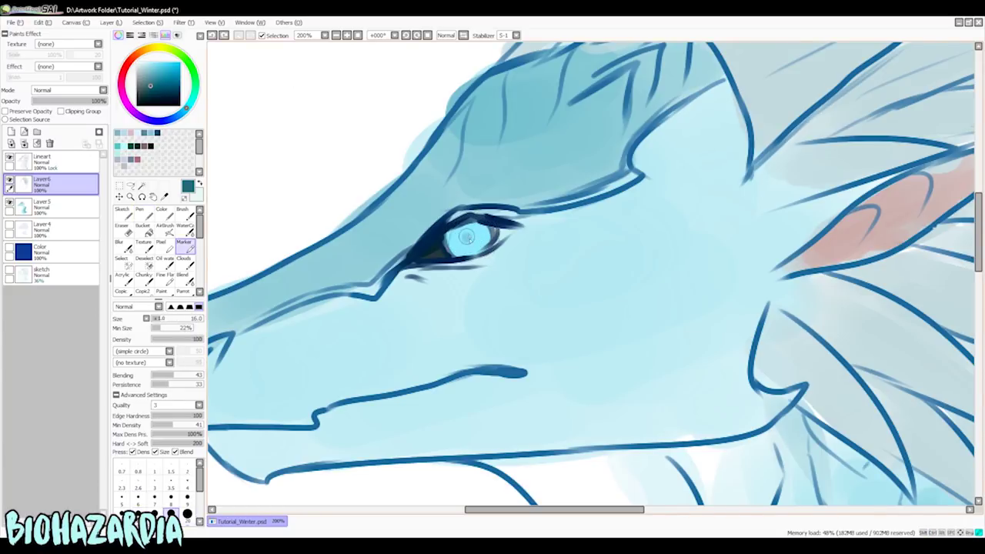
pyautogui.moveTo(467, 237); pyautogui.dragTo(467, 238)
pyautogui.hotkey('ctrl', 'z')
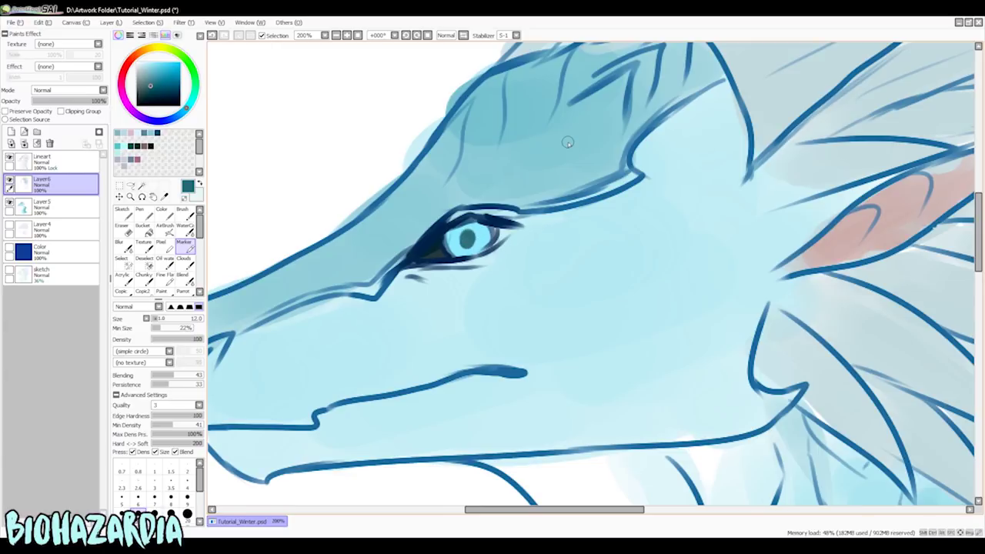
# - Shade the upper part of the iris with dark teal using the Marker at size 12, undoing unwanted strokes
pyautogui.moveTo(444, 234)
pyautogui.mouseDown()
pyautogui.moveTo(497, 224)
pyautogui.moveTo(450, 231)
pyautogui.moveTo(483, 239)
pyautogui.moveTo(487, 225)
pyautogui.moveTo(444, 234)
pyautogui.moveTo(487, 225)
pyautogui.moveTo(464, 232)
pyautogui.mouseUp()
pyautogui.hotkey('ctrl', 'z')
pyautogui.hotkey('ctrl', 'z')
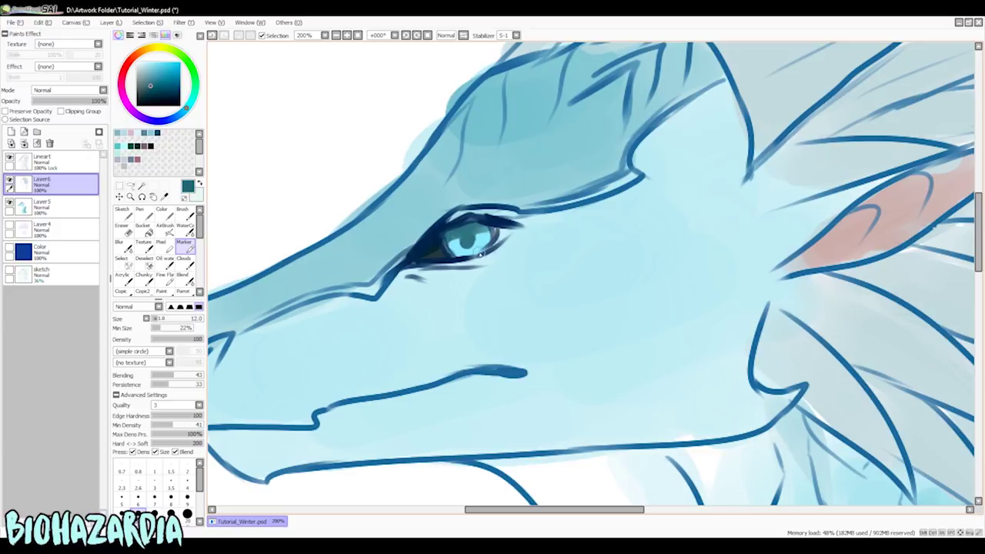
# - Undo the last eye stroke, add a layer above Layer6 in Luminosity mode, and pick a light blue
pyautogui.moveTo(491, 241); pyautogui.dragTo(468, 256)
pyautogui.hotkey('ctrl', 'z')
pyautogui.moveTo(149, 68); pyautogui.dragTo(152, 59)
pyautogui.moveTo(152, 68); pyautogui.dragTo(152, 62)
pyautogui.click(11, 132)
pyautogui.click(85, 90)
pyautogui.click(73, 131)
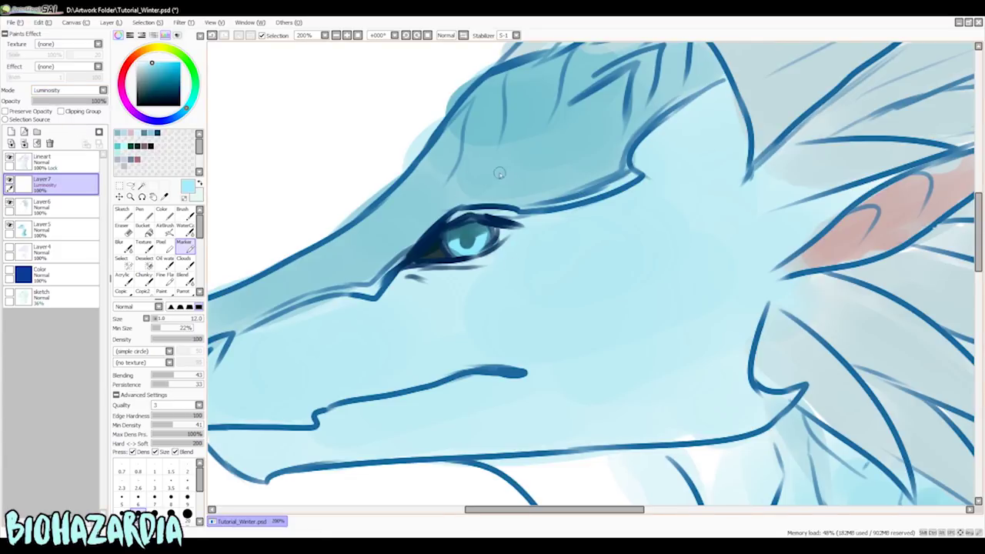
pyautogui.moveTo(541, 116)
pyautogui.mouseDown()
pyautogui.moveTo(540, 235)
pyautogui.moveTo(499, 325)
pyautogui.mouseUp()
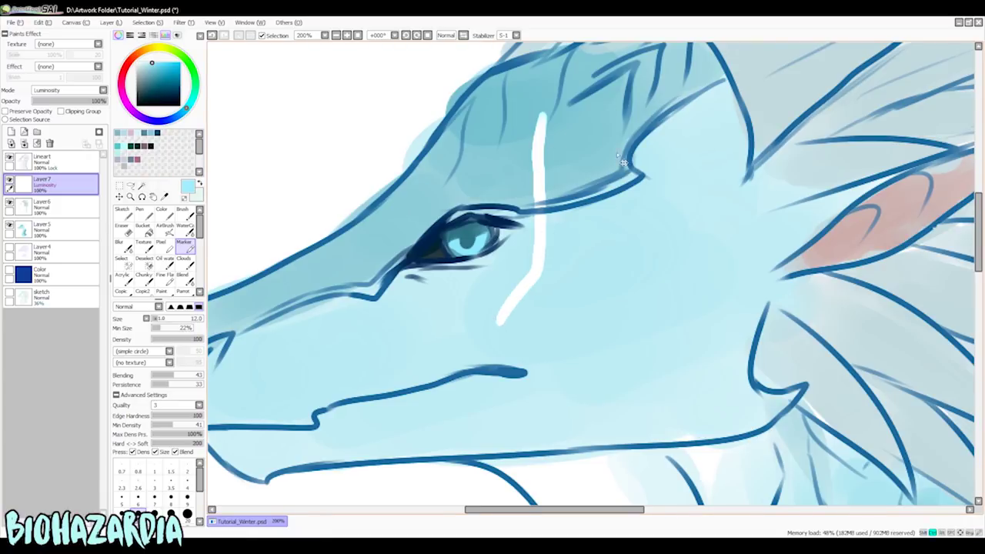
pyautogui.hotkey('ctrl', 'z')
pyautogui.press(']')
pyautogui.press(']')
pyautogui.scroll(-1, 486, 270)
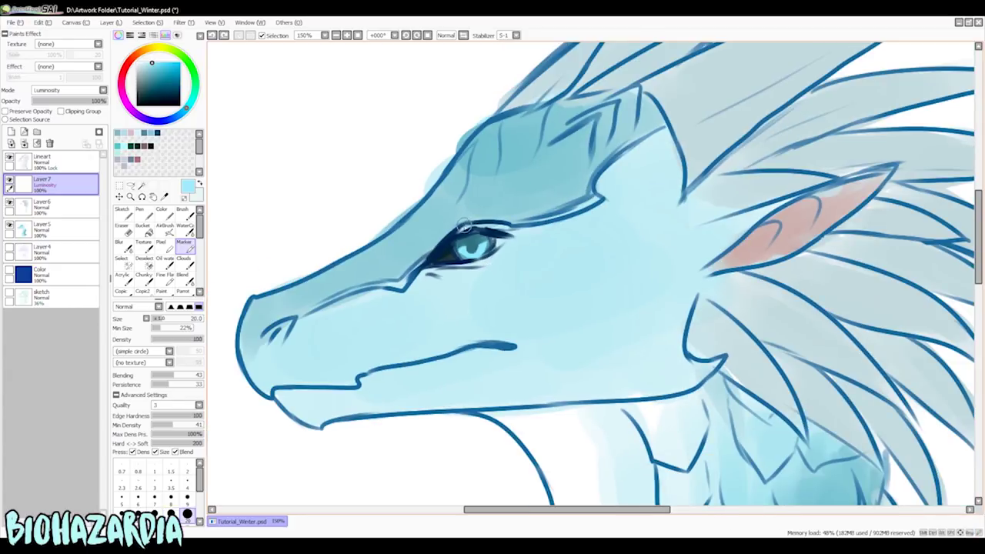
pyautogui.press(']')
pyautogui.press(']')
pyautogui.press('[')
pyautogui.press('[')
pyautogui.press('[')
pyautogui.press('[')
pyautogui.scroll(2, 458, 237)
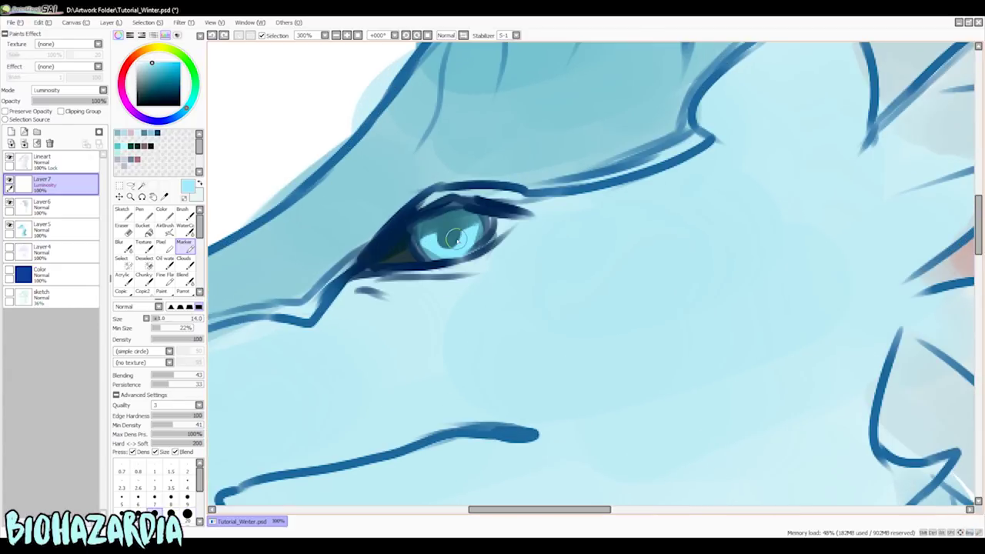
# - Paint glowing highlights in the iris around the pupil on Layer7 with medium teal, reducing the Marker to size 5
pyautogui.click(160, 76)
pyautogui.press('[')
pyautogui.press('[')
pyautogui.press('[')
pyautogui.press('[')
pyautogui.moveTo(472, 239); pyautogui.dragTo(470, 219)
pyautogui.press('[')
pyautogui.press('[')
pyautogui.press('[')
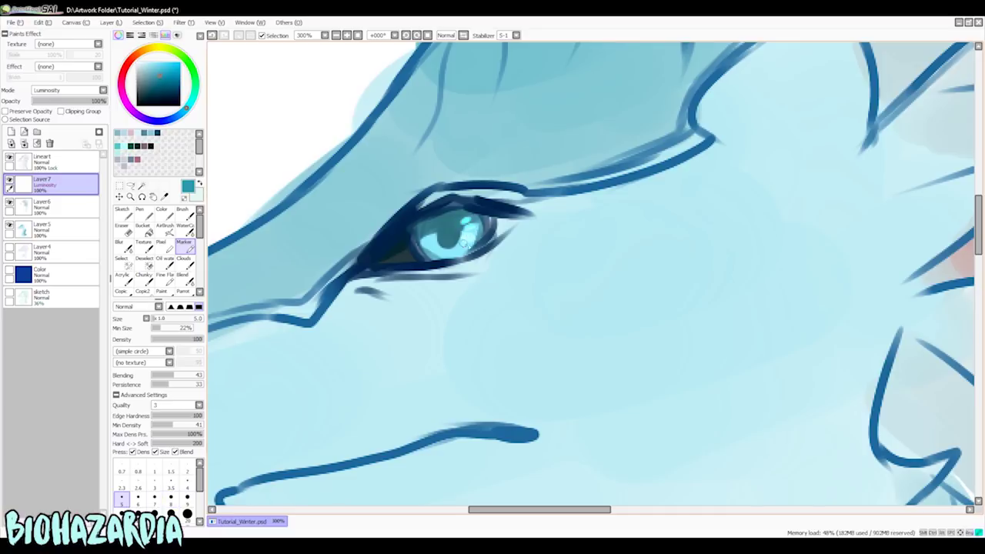
pyautogui.moveTo(450, 250)
pyautogui.mouseDown()
pyautogui.moveTo(428, 228)
pyautogui.moveTo(455, 229)
pyautogui.moveTo(445, 232)
pyautogui.mouseUp()
# - Paint a small white glint on the upper part of the eye with the Pen at size 12
pyautogui.click(137, 66)
pyautogui.moveTo(136, 65); pyautogui.dragTo(137, 63)
pyautogui.press('n')
pyautogui.moveTo(454, 224); pyautogui.dragTo(461, 217)
pyautogui.scroll(-2, 442, 334)
pyautogui.scroll(-3, 638, 321)
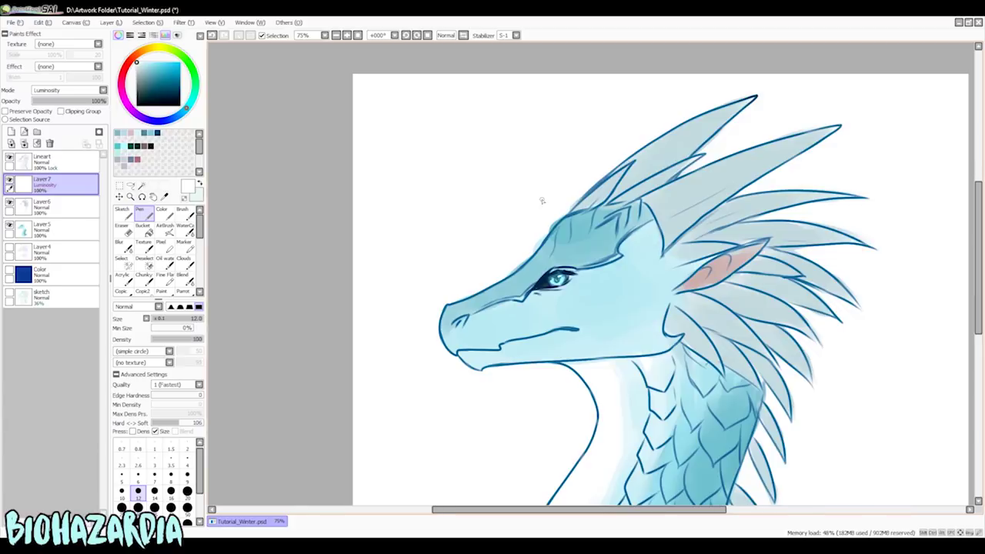
pyautogui.scroll(-1, 461, 197)
pyautogui.scroll(1, 640, 199)
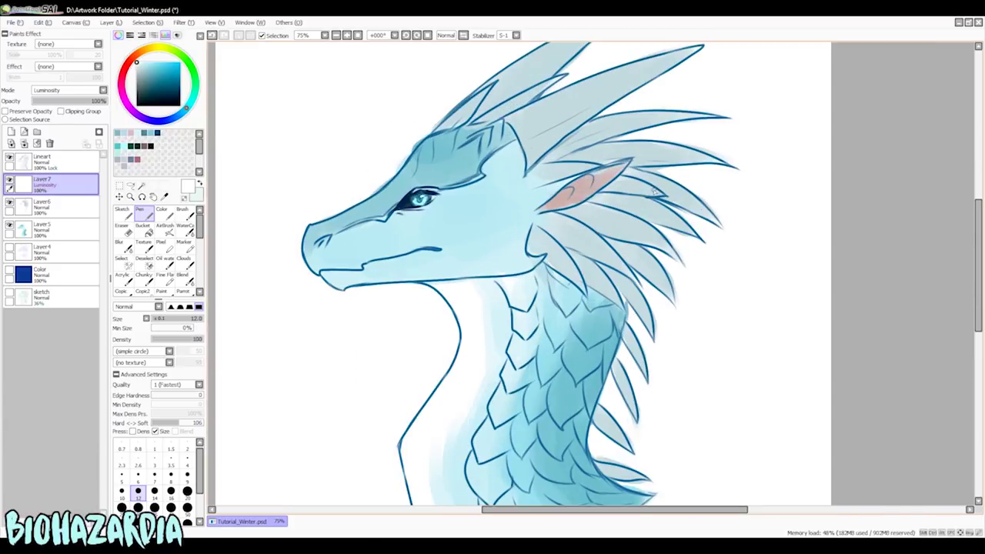
pyautogui.scroll(-1, 466, 136)
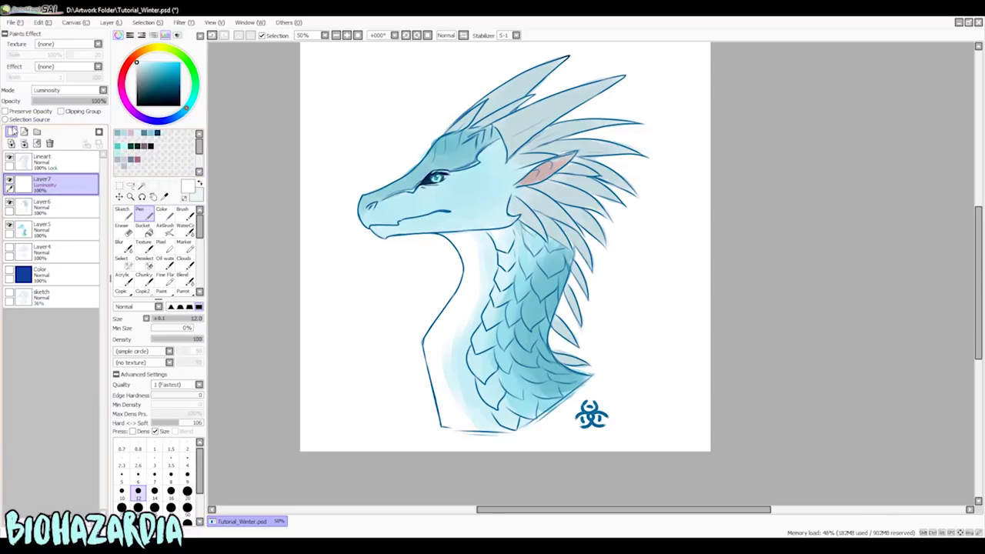
# - Add a Normal layer above Layer7 and set the Marker's density to 69
pyautogui.click(11, 132)
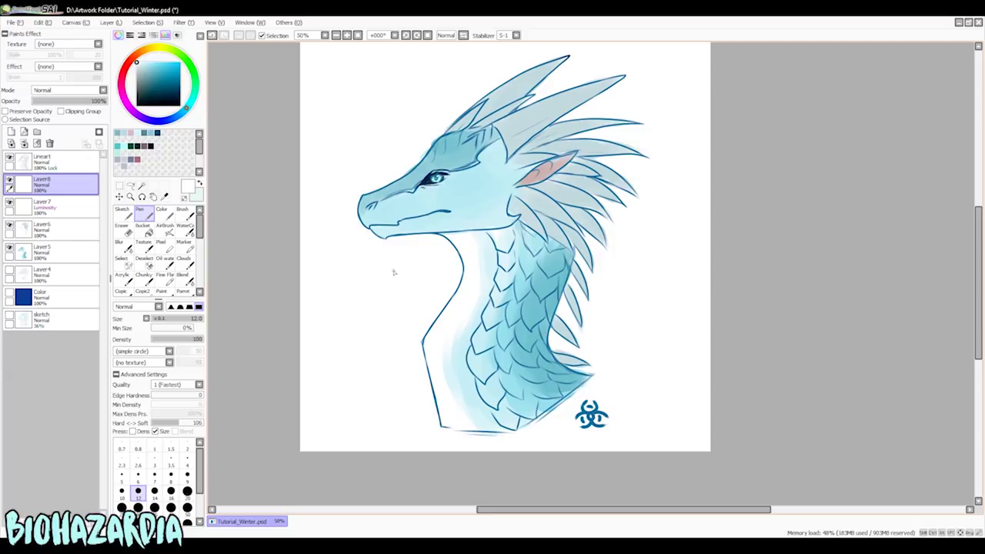
pyautogui.press('m')
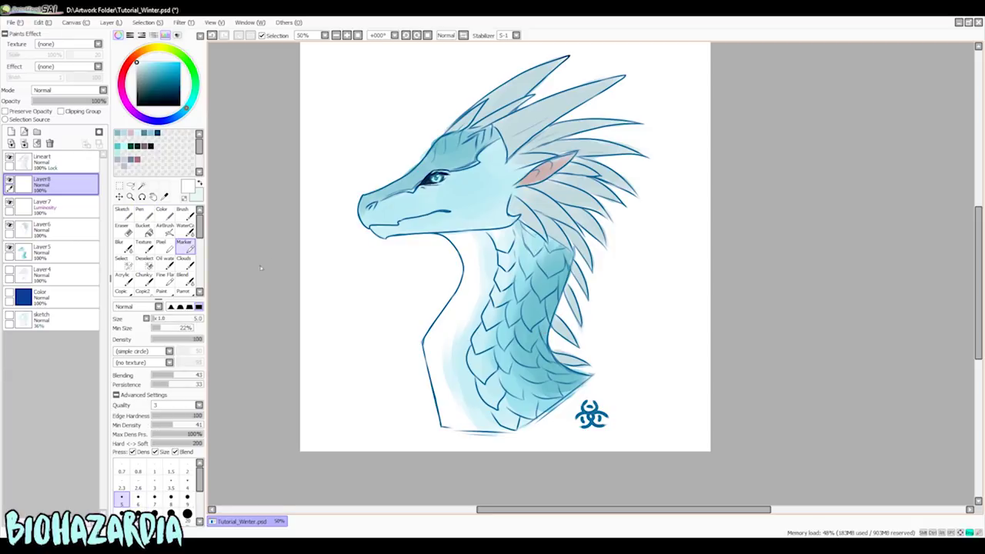
pyautogui.click(187, 339)
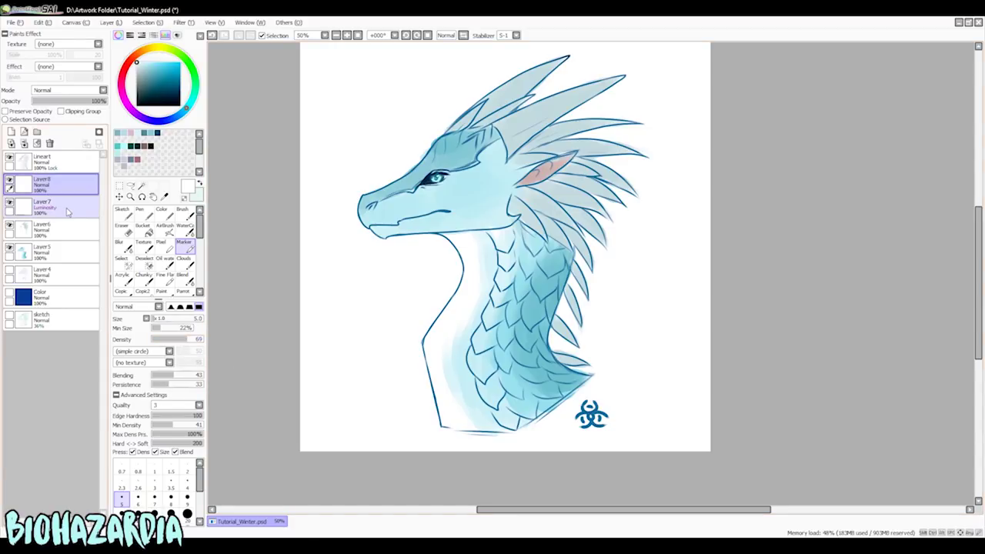
# - Paint pale blue Marker highlights behind the eye and in front of the ear on Layer7, enlarging the brush up to size 12
pyautogui.click(67, 211)
pyautogui.click(147, 61)
pyautogui.click(149, 65)
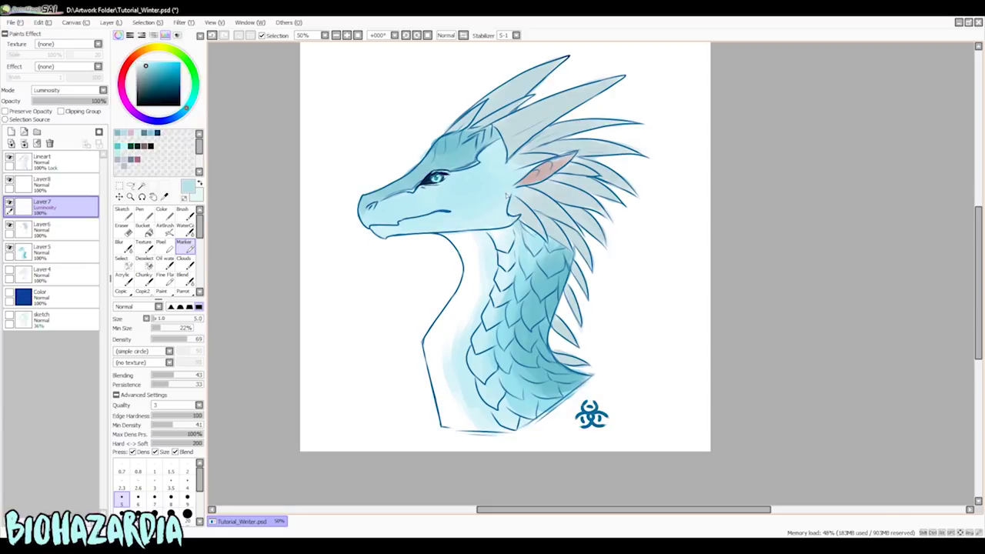
pyautogui.scroll(2, 389, 216)
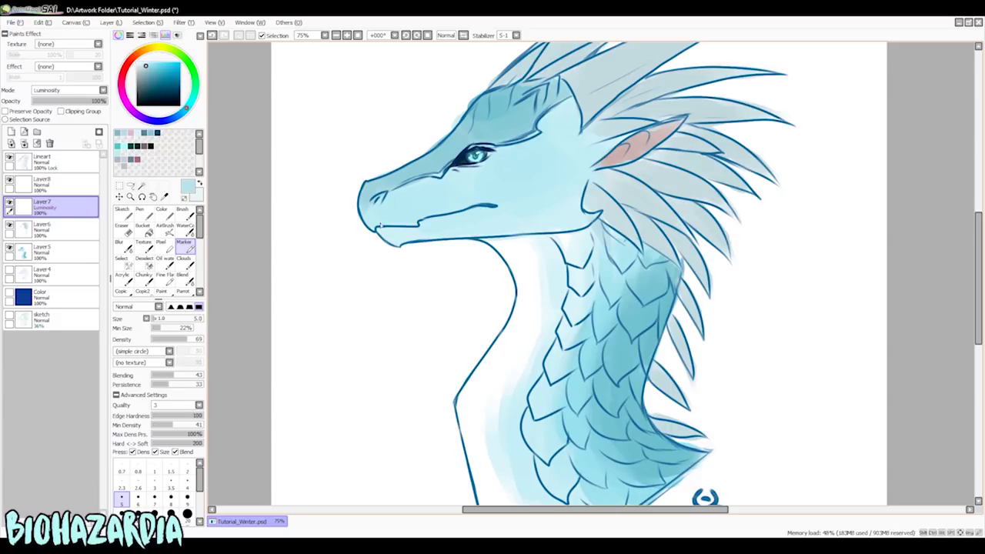
pyautogui.press(']')
pyautogui.press(']')
pyautogui.press(']')
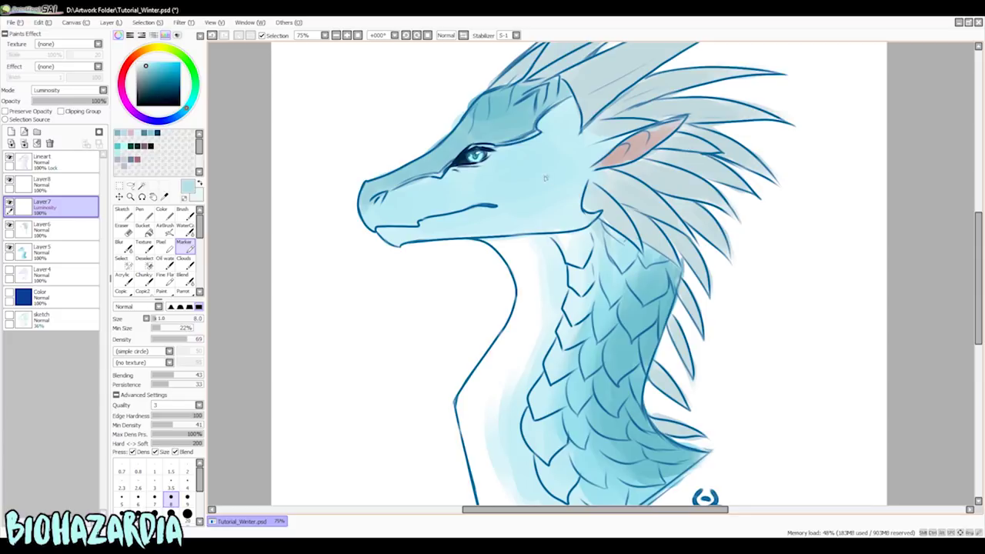
pyautogui.press(']')
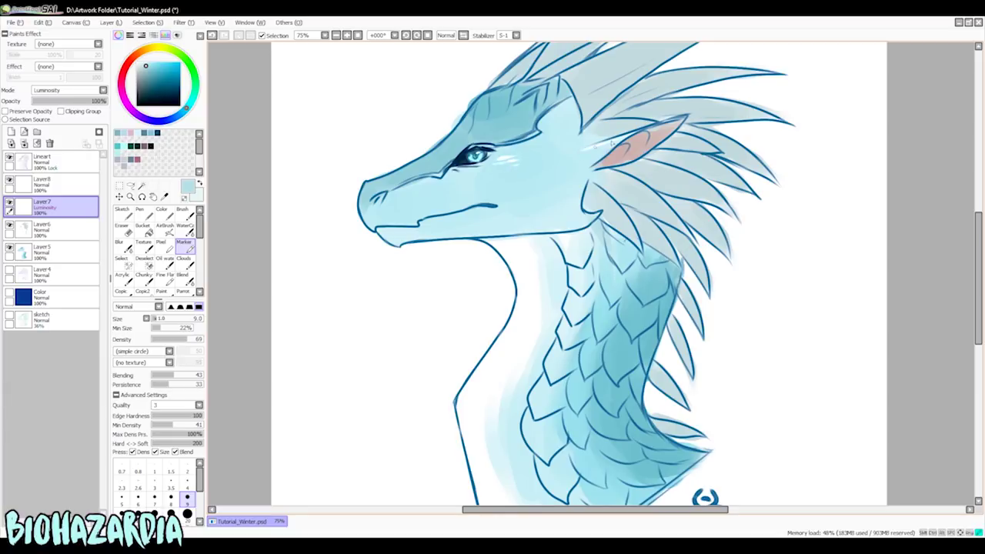
pyautogui.press(']')
pyautogui.press(']')
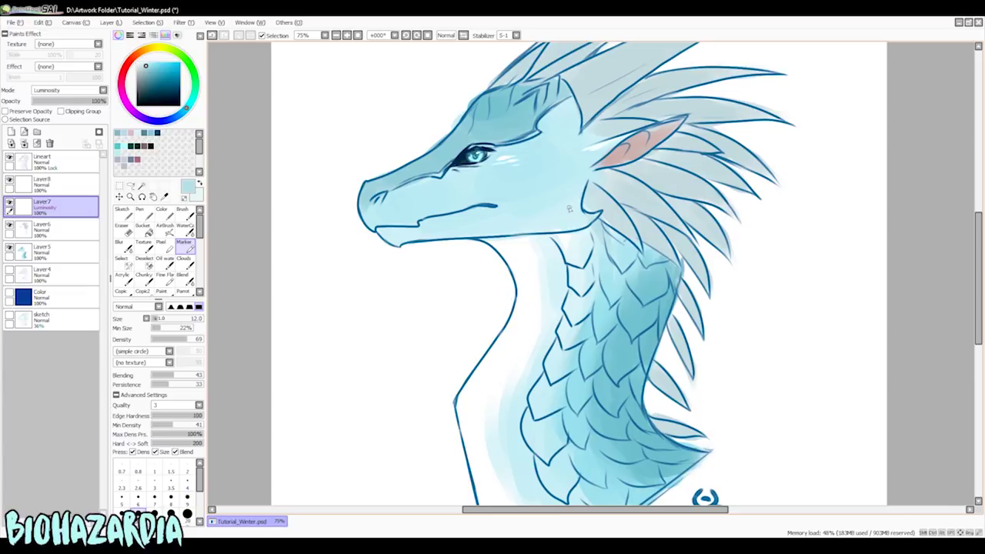
# - Airbrush a soft light blue glow across the cheek and muzzle at size 100 and density 36, undoing unwanted strokes
pyautogui.click(155, 67)
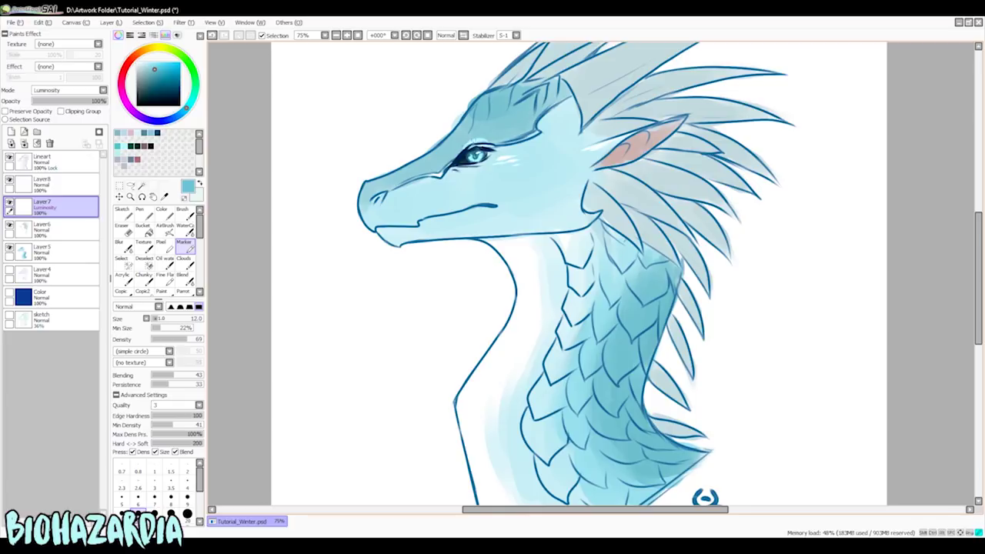
pyautogui.click(150, 67)
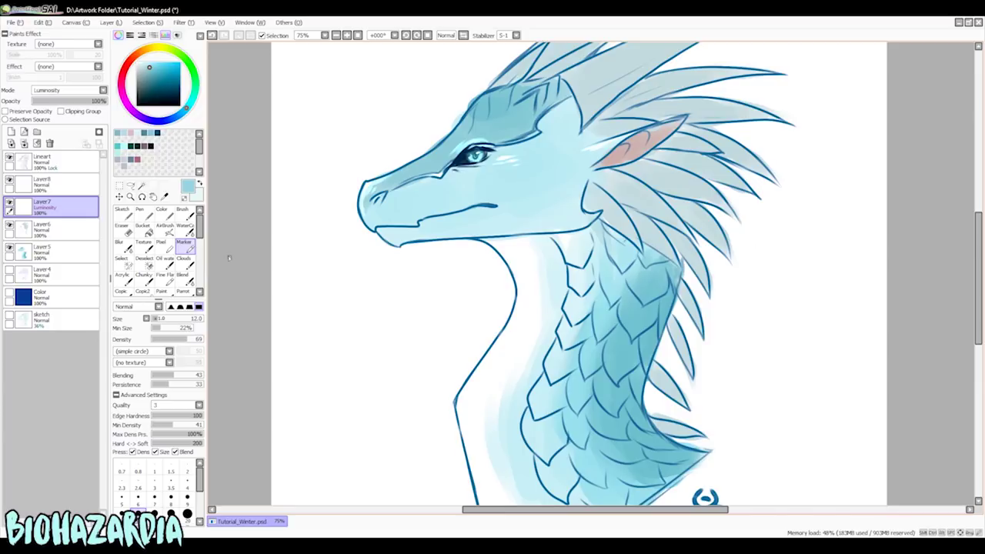
pyautogui.click(164, 225)
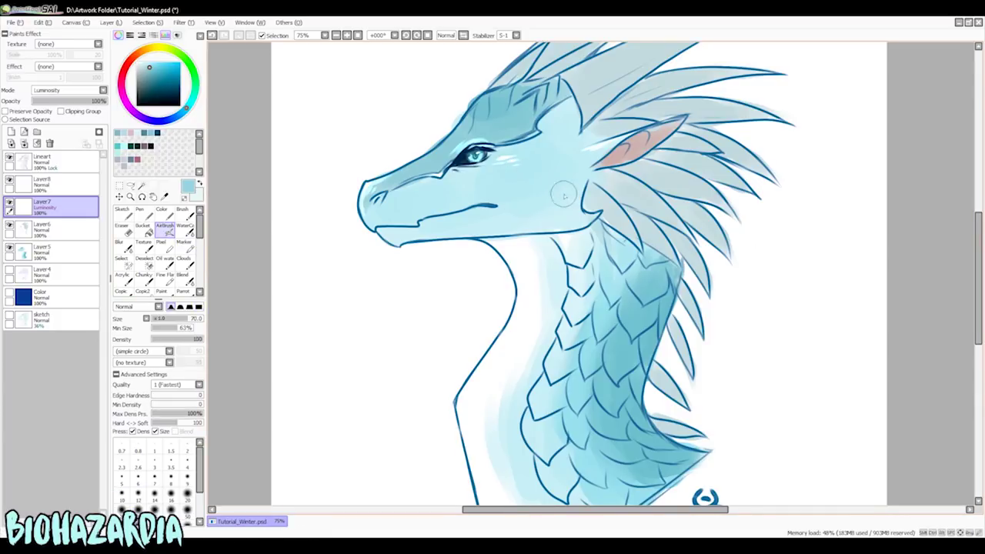
pyautogui.press('[')
pyautogui.press(']')
pyautogui.press(']')
pyautogui.press(']')
pyautogui.press(']')
pyautogui.moveTo(491, 167); pyautogui.dragTo(520, 163)
pyautogui.hotkey('ctrl', 'z')
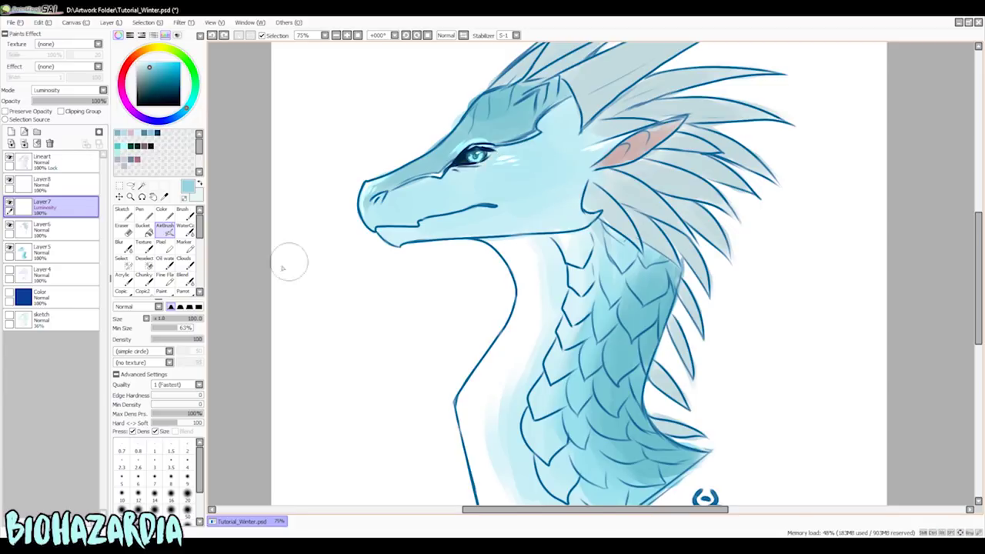
pyautogui.click(169, 339)
pyautogui.hotkey('ctrl', 'z')
pyautogui.moveTo(508, 165)
pyautogui.mouseDown()
pyautogui.moveTo(570, 155)
pyautogui.moveTo(458, 171)
pyautogui.moveTo(577, 167)
pyautogui.moveTo(575, 154)
pyautogui.moveTo(437, 187)
pyautogui.moveTo(593, 185)
pyautogui.moveTo(589, 215)
pyautogui.moveTo(568, 225)
pyautogui.moveTo(415, 204)
pyautogui.moveTo(421, 168)
pyautogui.moveTo(371, 183)
pyautogui.moveTo(419, 156)
pyautogui.moveTo(364, 206)
pyautogui.mouseUp()
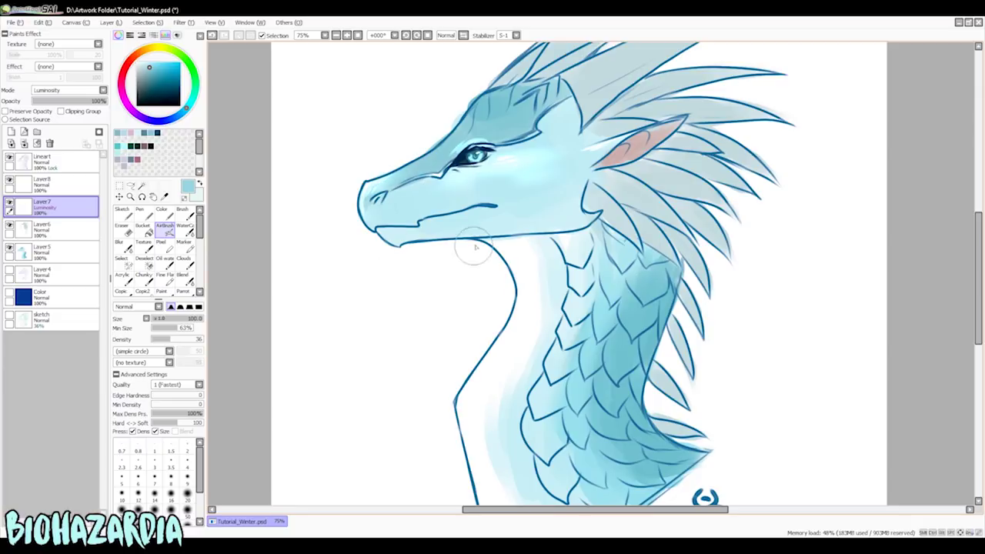
# - Paint highlights along the brow ridge and crown with the Marker at size 16
pyautogui.press('m')
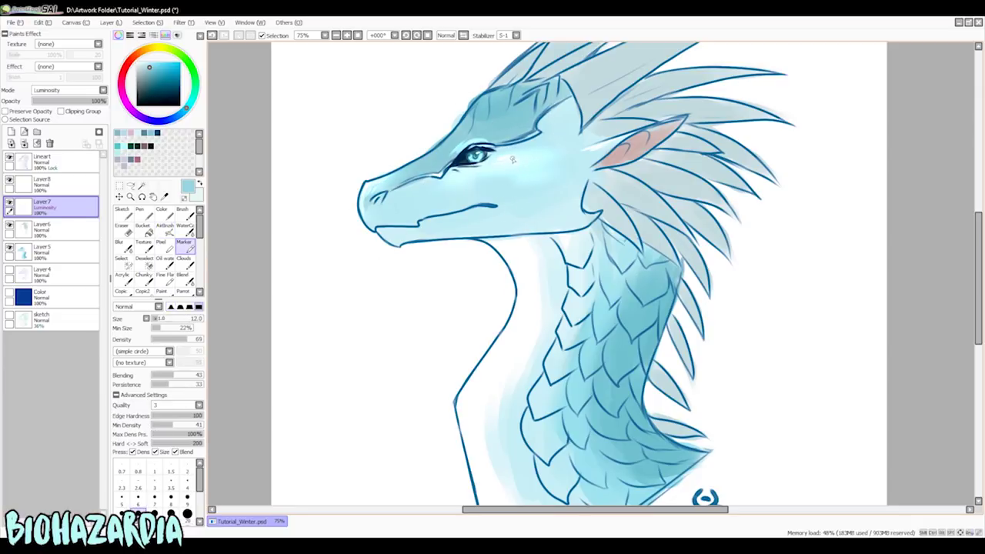
pyautogui.press(']')
pyautogui.press(']')
pyautogui.moveTo(449, 138)
pyautogui.mouseDown()
pyautogui.moveTo(510, 92)
pyautogui.moveTo(503, 104)
pyautogui.moveTo(517, 136)
pyautogui.moveTo(502, 140)
pyautogui.mouseUp()
pyautogui.moveTo(528, 123); pyautogui.dragTo(511, 131)
pyautogui.moveTo(534, 95); pyautogui.dragTo(517, 104)
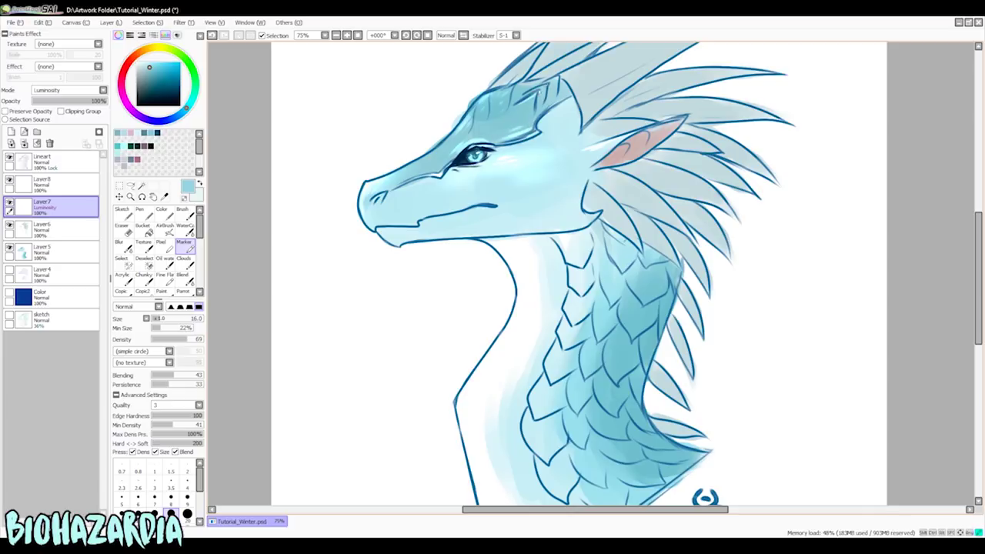
# - Paint light highlights along the horns with the Marker at density 46, using a large brush and size 16 for small glints
pyautogui.scroll(-3, 644, 224)
pyautogui.scroll(2, 644, 208)
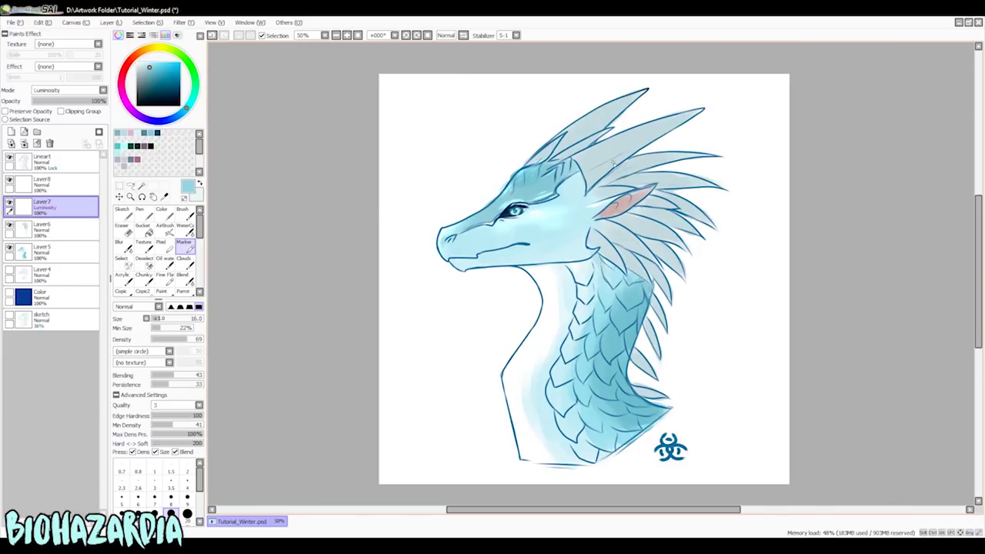
pyautogui.press(']')
pyautogui.press(']')
pyautogui.press(']')
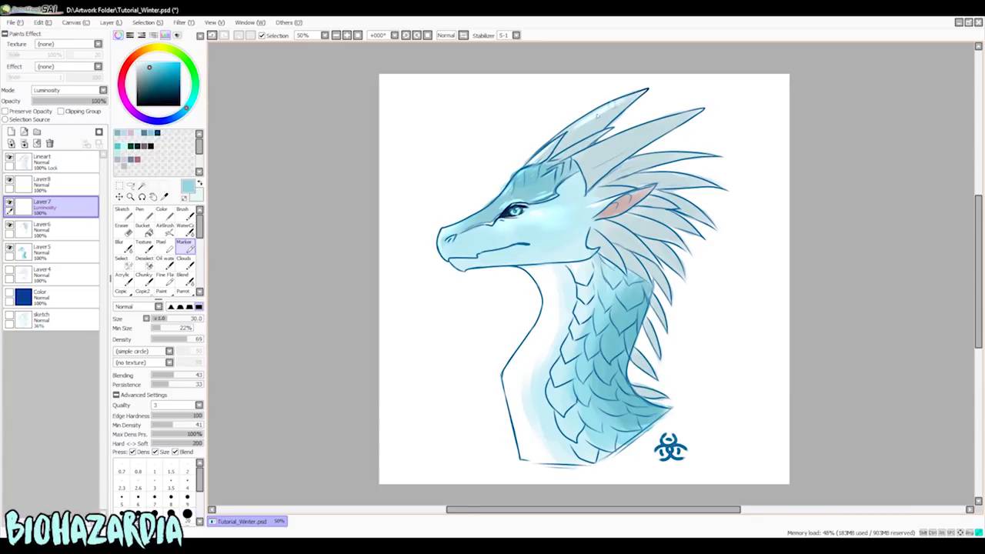
pyautogui.click(174, 340)
pyautogui.press(']')
pyautogui.moveTo(568, 157)
pyautogui.mouseDown()
pyautogui.moveTo(614, 128)
pyautogui.moveTo(604, 149)
pyautogui.moveTo(694, 113)
pyautogui.mouseUp()
pyautogui.click(171, 512)
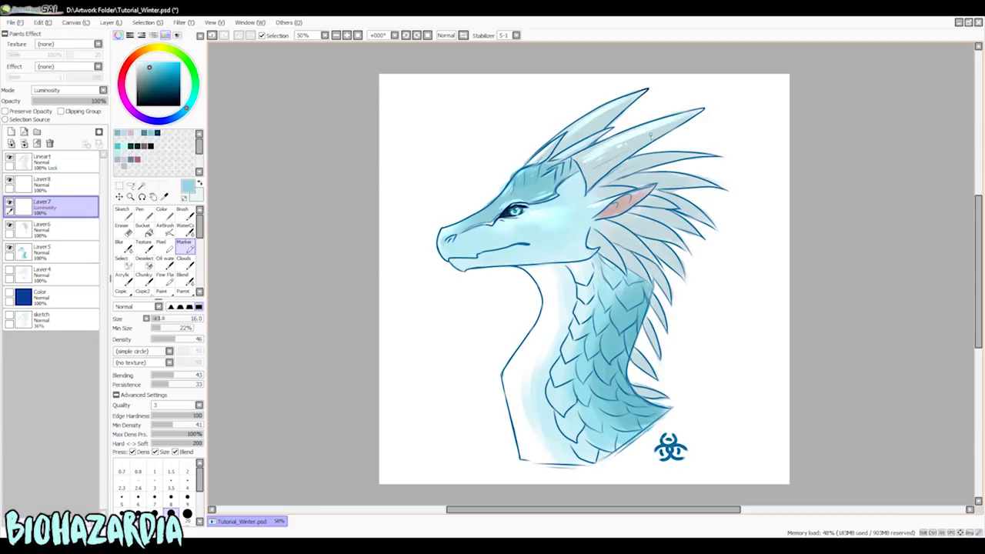
# - Highlight the mane spines behind the head with the Marker at size 25
pyautogui.press(']')
pyautogui.press(']')
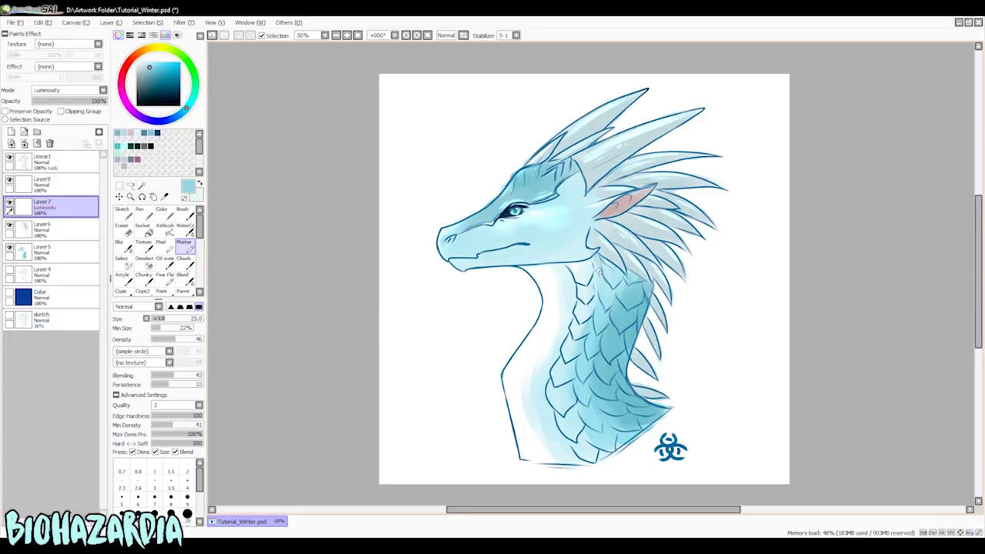
pyautogui.scroll(1, 637, 362)
pyautogui.scroll(-1, 637, 361)
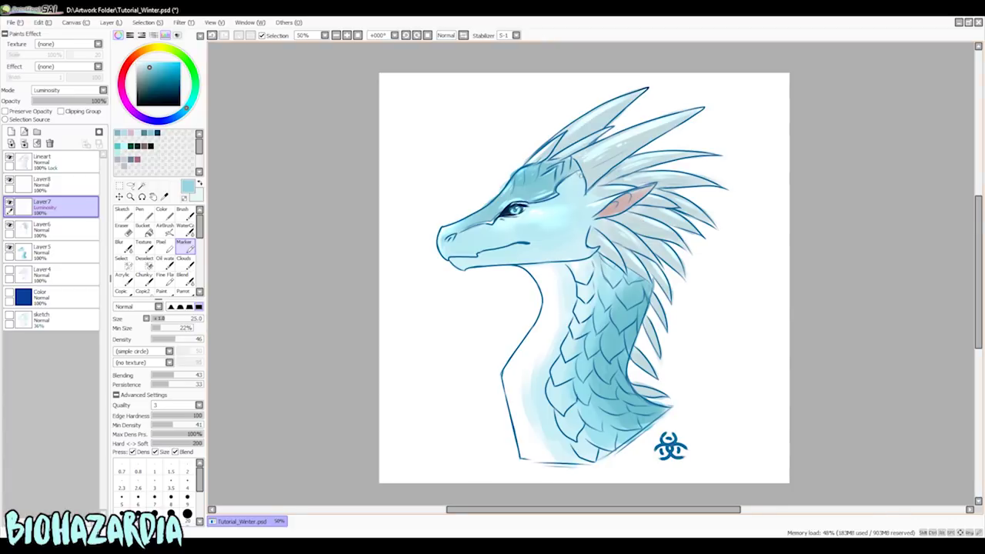
pyautogui.scroll(1, 636, 421)
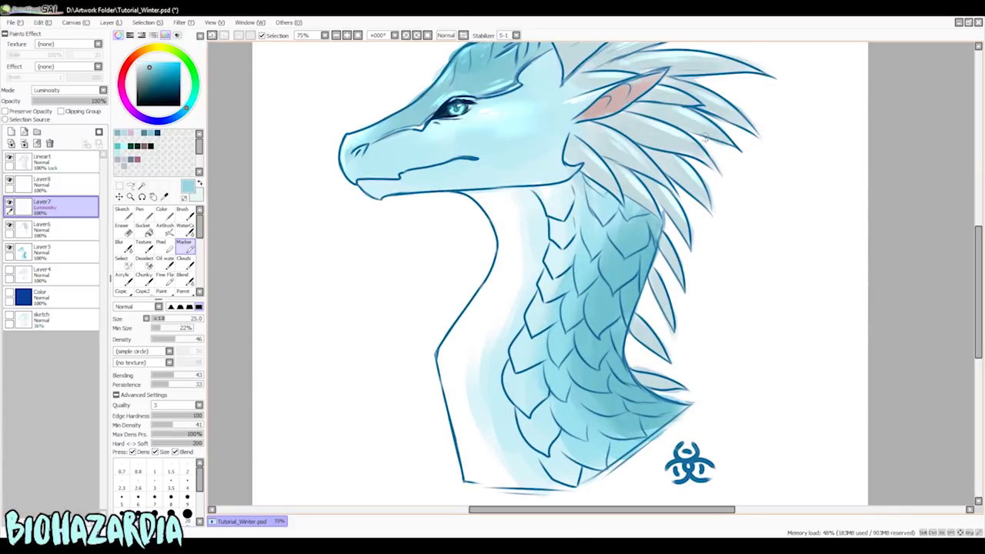
pyautogui.scroll(-1, 684, 148)
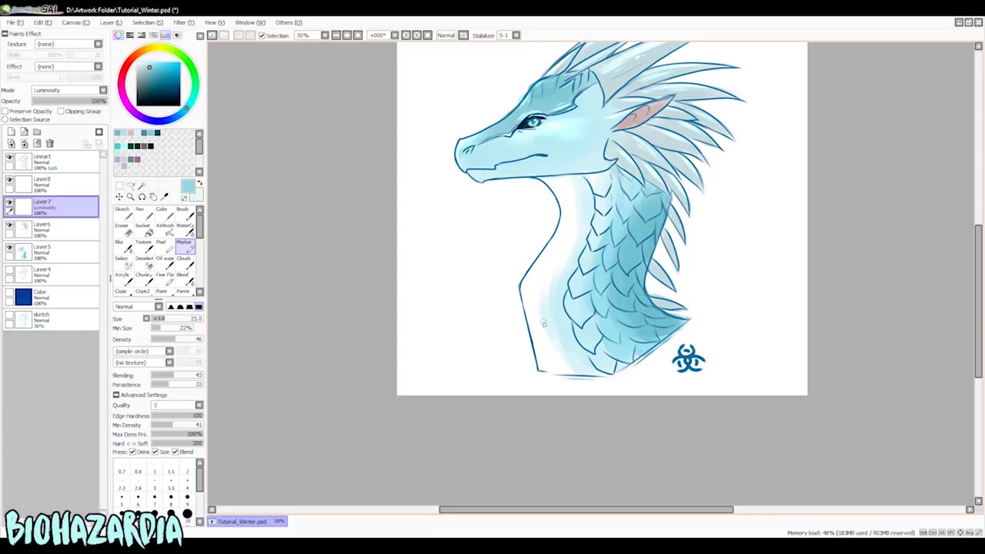
pyautogui.scroll(1, 683, 104)
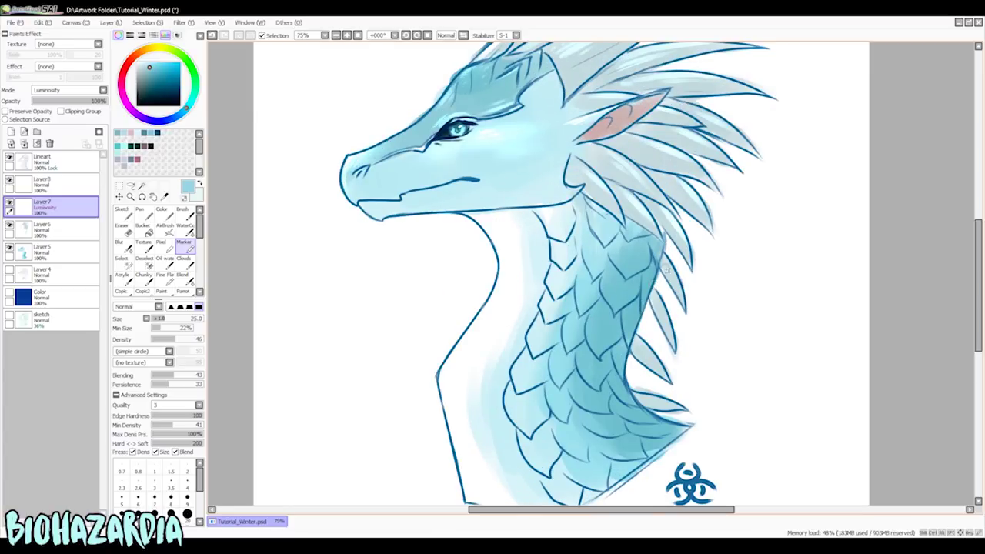
# - Paint bright glints on the scales down the back of the neck with the Marker at size 16
pyautogui.press('[')
pyautogui.press('[')
pyautogui.press('[')
pyautogui.press('[')
pyautogui.press('[')
pyautogui.press(']')
pyautogui.press(']')
pyautogui.press(']')
pyautogui.moveTo(640, 251)
pyautogui.mouseDown()
pyautogui.moveTo(638, 291)
pyautogui.moveTo(635, 280)
pyautogui.moveTo(613, 316)
pyautogui.mouseUp()
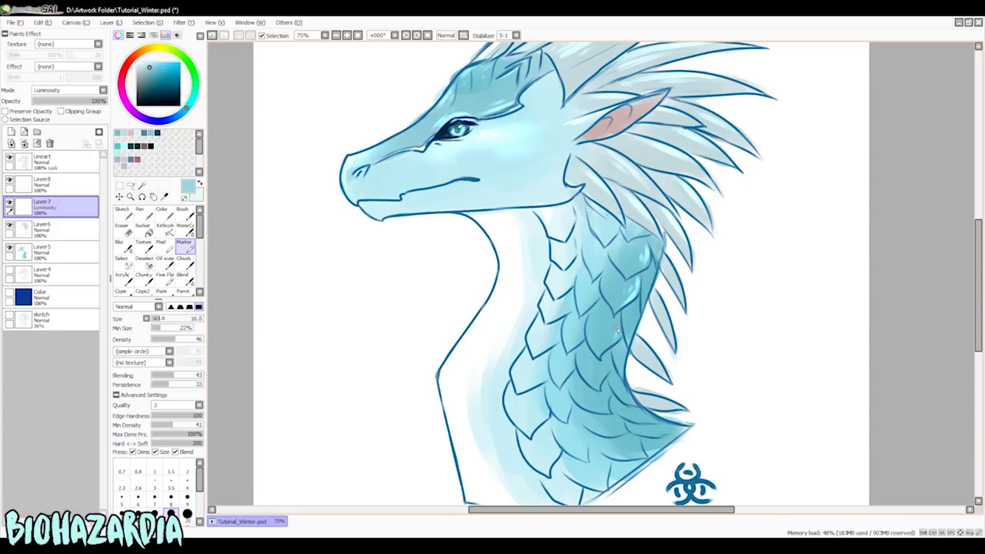
pyautogui.moveTo(612, 340)
pyautogui.mouseDown()
pyautogui.moveTo(604, 385)
pyautogui.moveTo(600, 367)
pyautogui.moveTo(605, 413)
pyautogui.mouseUp()
# - Add smaller glints to the lowest neck scales with the Marker at size 12
pyautogui.press(']')
pyautogui.press('[')
pyautogui.press('[')
pyautogui.moveTo(634, 437); pyautogui.dragTo(643, 457)
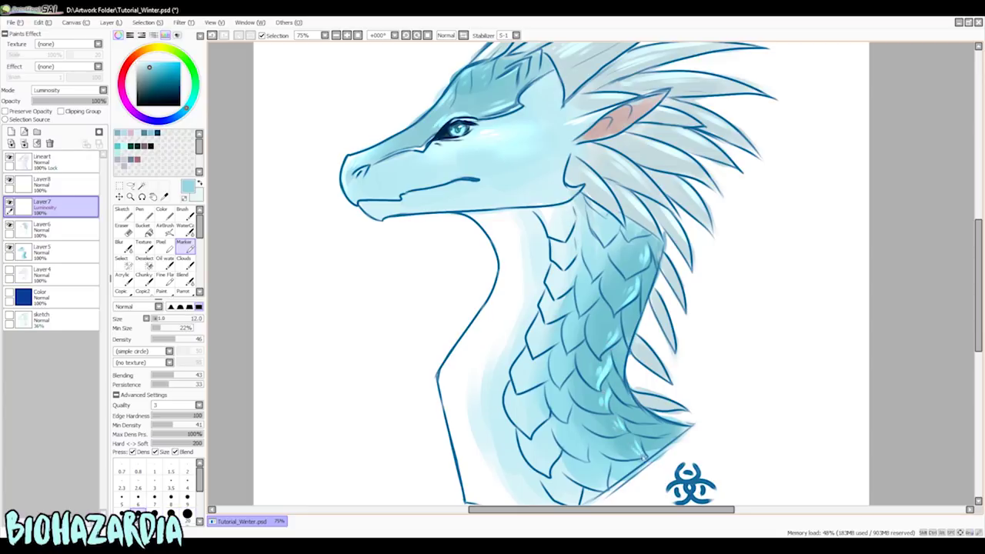
# - Add more highlights to the neck scales, lower back spines and throat with the Marker at size 14, undoing unwanted strokes
pyautogui.press(']')
pyautogui.moveTo(661, 243)
pyautogui.mouseDown()
pyautogui.moveTo(628, 362)
pyautogui.moveTo(681, 418)
pyautogui.mouseUp()
pyautogui.hotkey('ctrl', 'z')
pyautogui.hotkey('ctrl', 'z')
pyautogui.moveTo(650, 282); pyautogui.dragTo(629, 344)
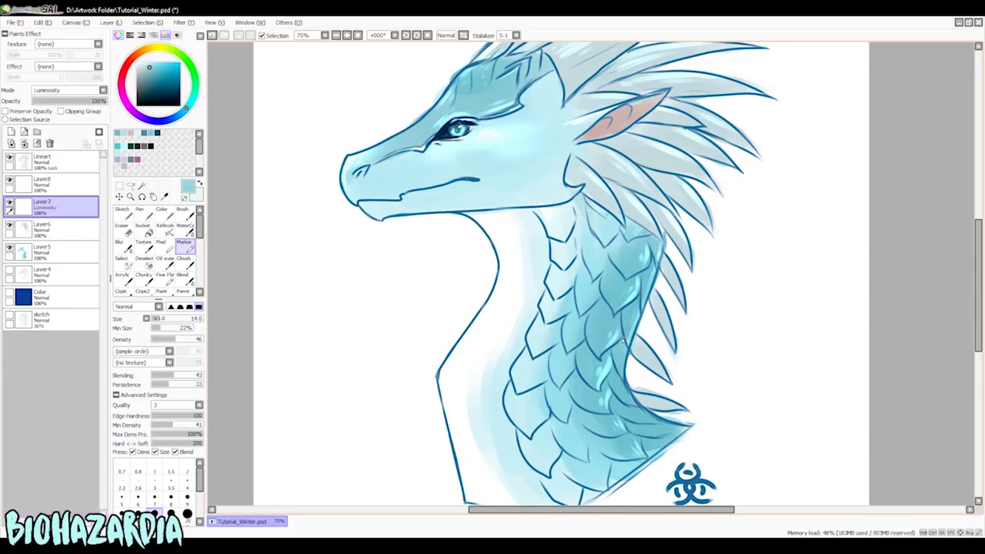
pyautogui.moveTo(626, 381)
pyautogui.mouseDown()
pyautogui.moveTo(633, 405)
pyautogui.moveTo(672, 430)
pyautogui.moveTo(653, 428)
pyautogui.moveTo(674, 407)
pyautogui.mouseUp()
pyautogui.hotkey('ctrl', 'z')
pyautogui.moveTo(635, 338); pyautogui.dragTo(664, 368)
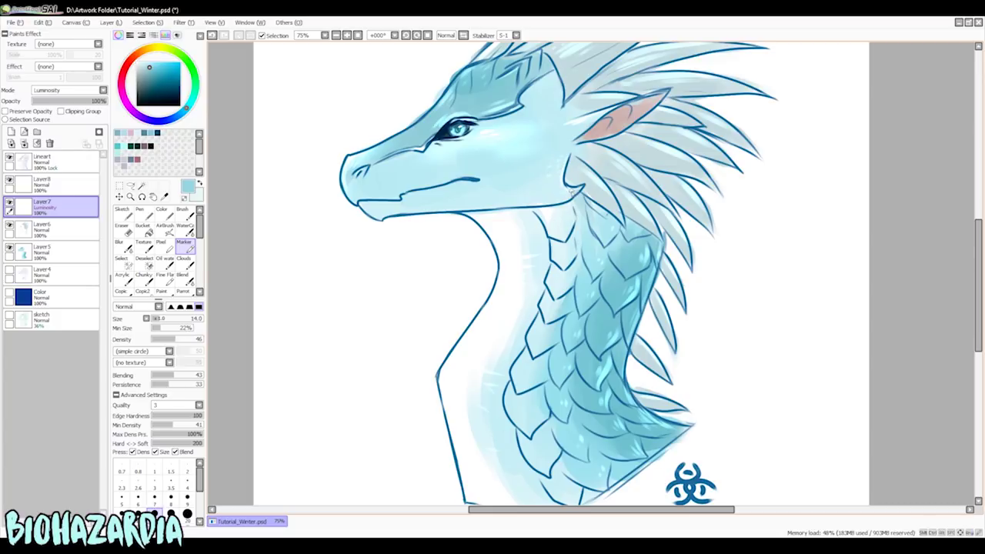
pyautogui.scroll(-2, 460, 237)
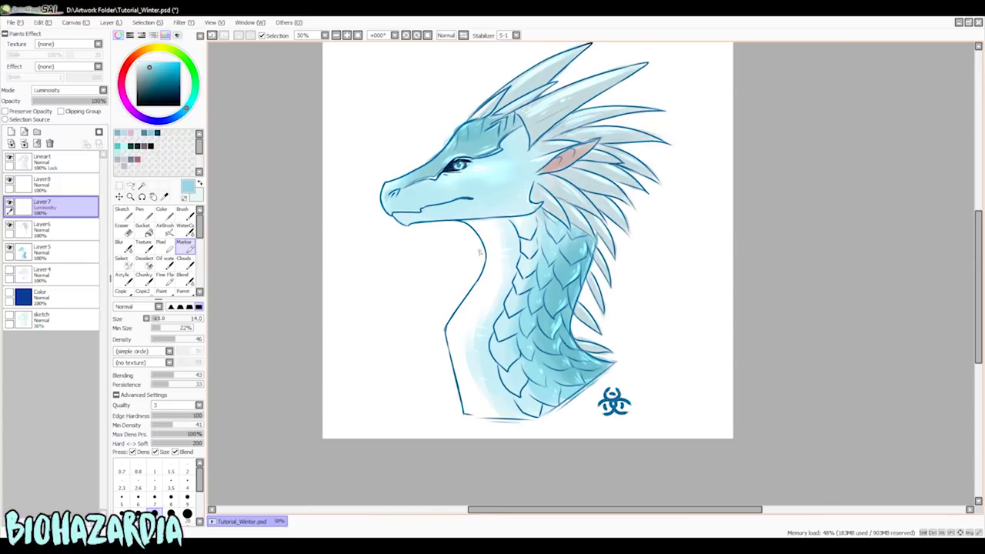
pyautogui.scroll(1, 490, 243)
pyautogui.scroll(-1, 489, 231)
pyautogui.scroll(2, 492, 215)
pyautogui.scroll(-2, 493, 200)
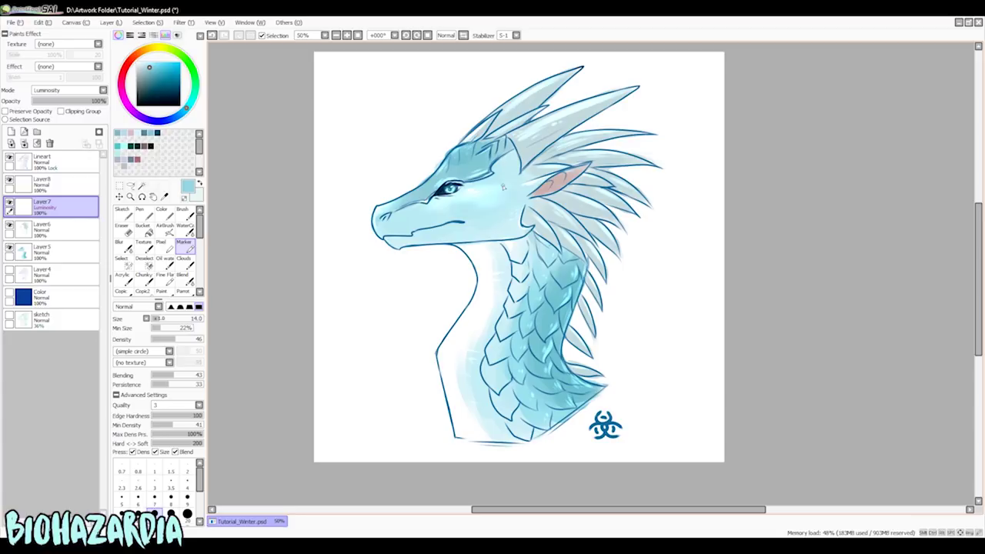
pyautogui.scroll(1, 496, 190)
pyautogui.scroll(-1, 491, 192)
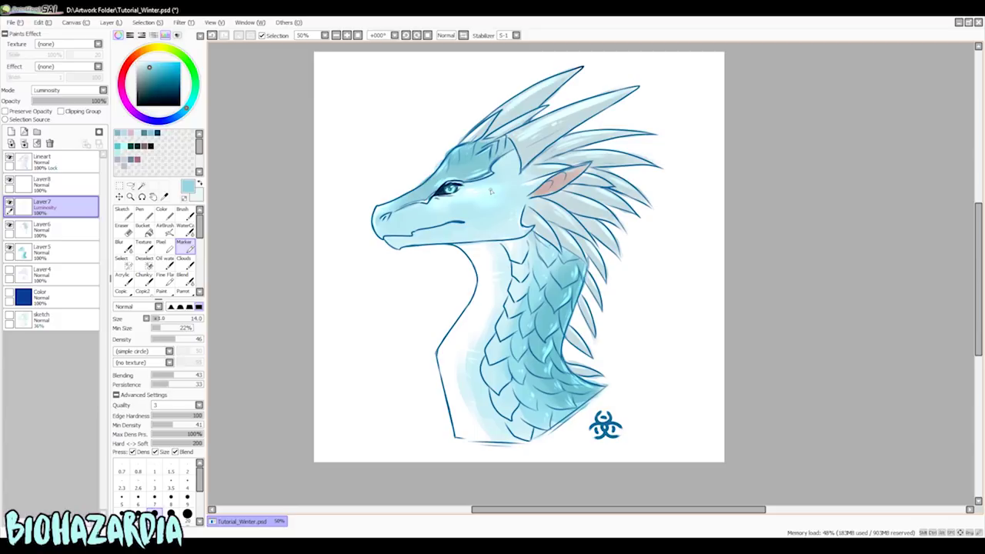